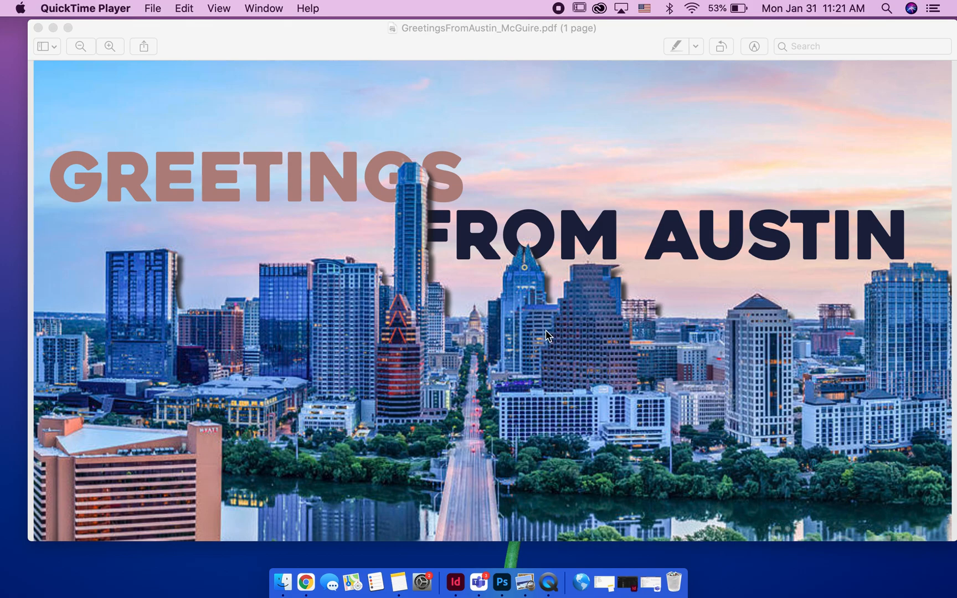
Step: Look over the finished Greetings from Austin PDF, switch to InDesign and start a new document
scroll(434, 379, "down", 2)
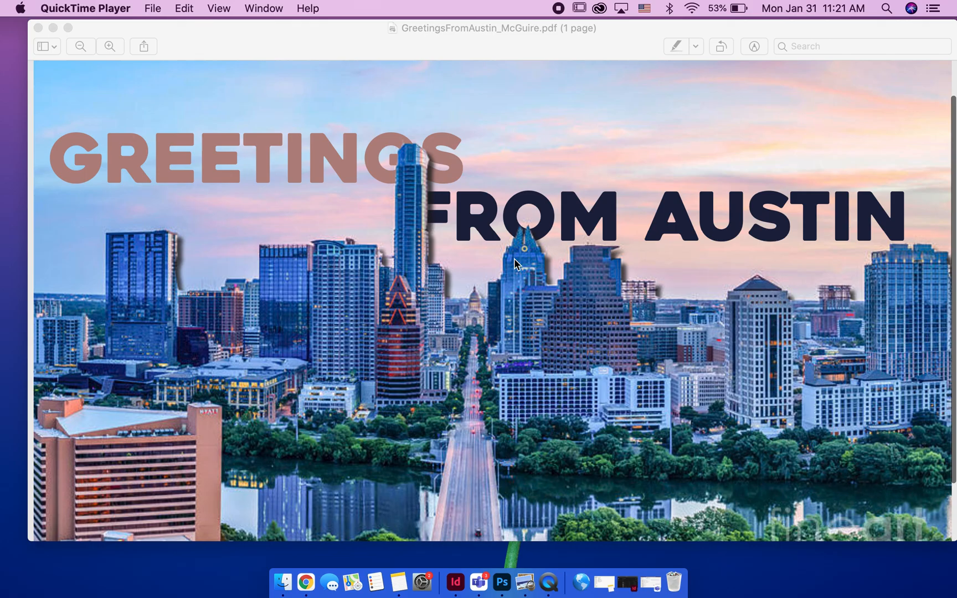
scroll(501, 239, "down", 5)
scroll(501, 240, "up", 8)
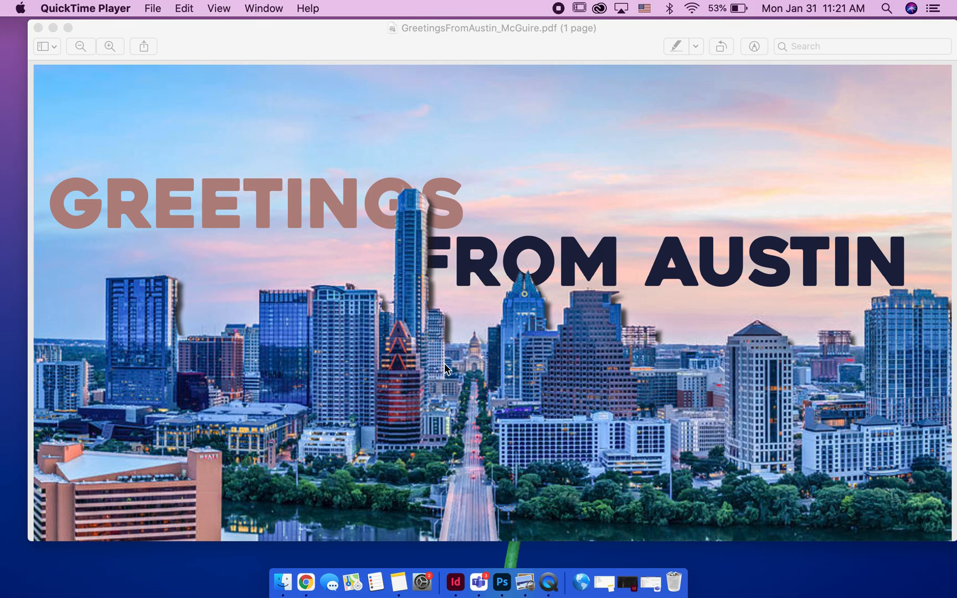
left_click(451, 583)
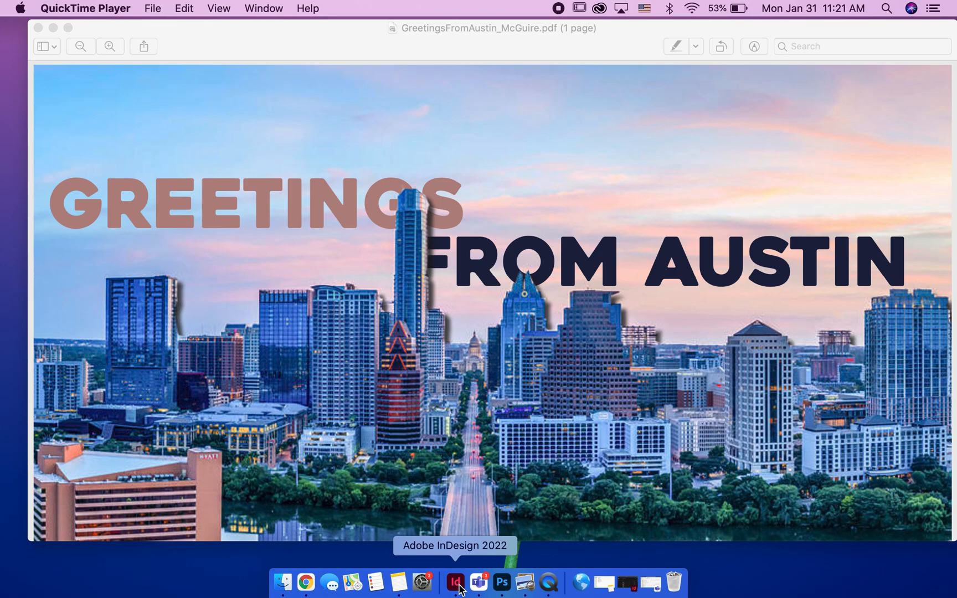
left_click(459, 588)
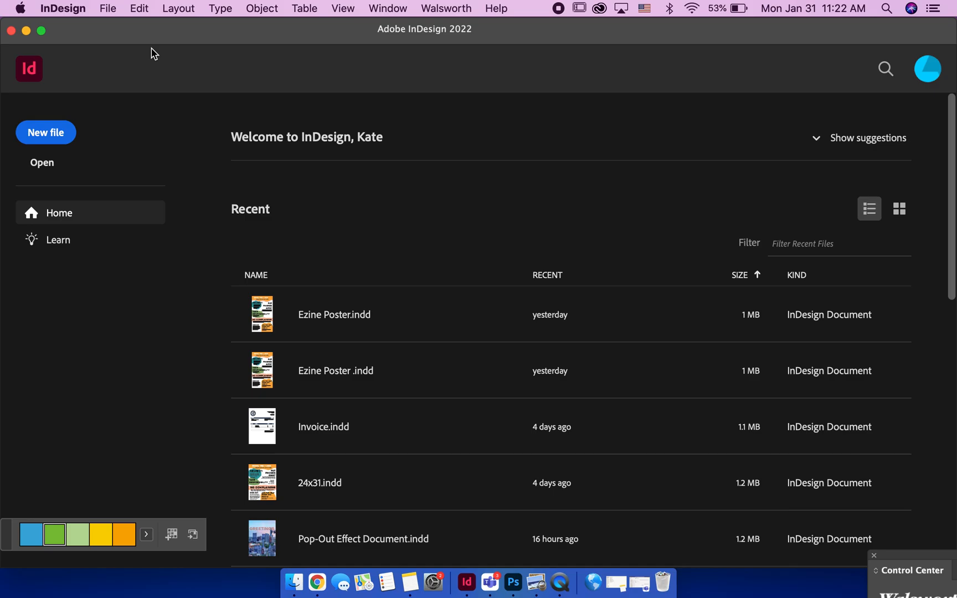
left_click(106, 7)
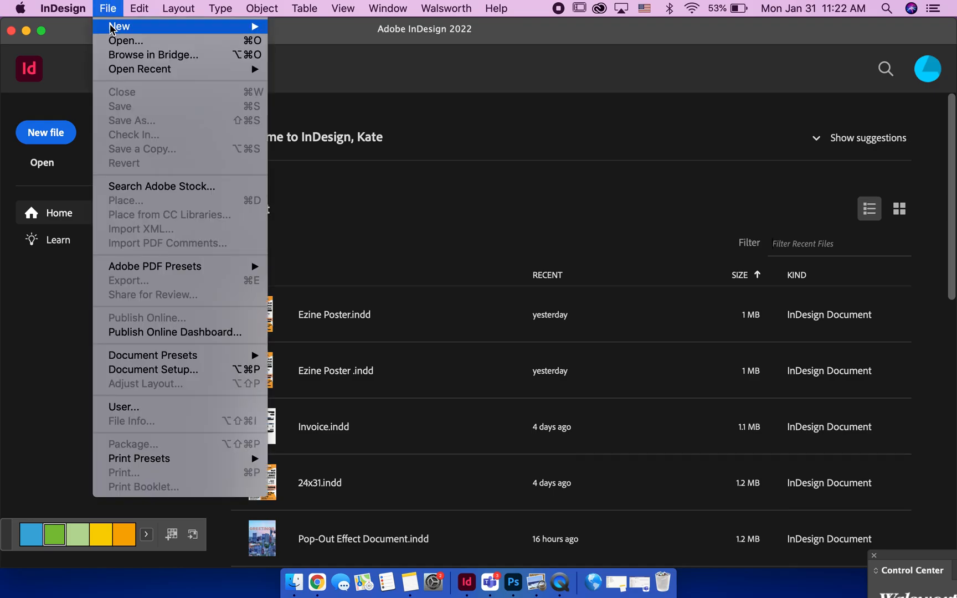
key("Escape")
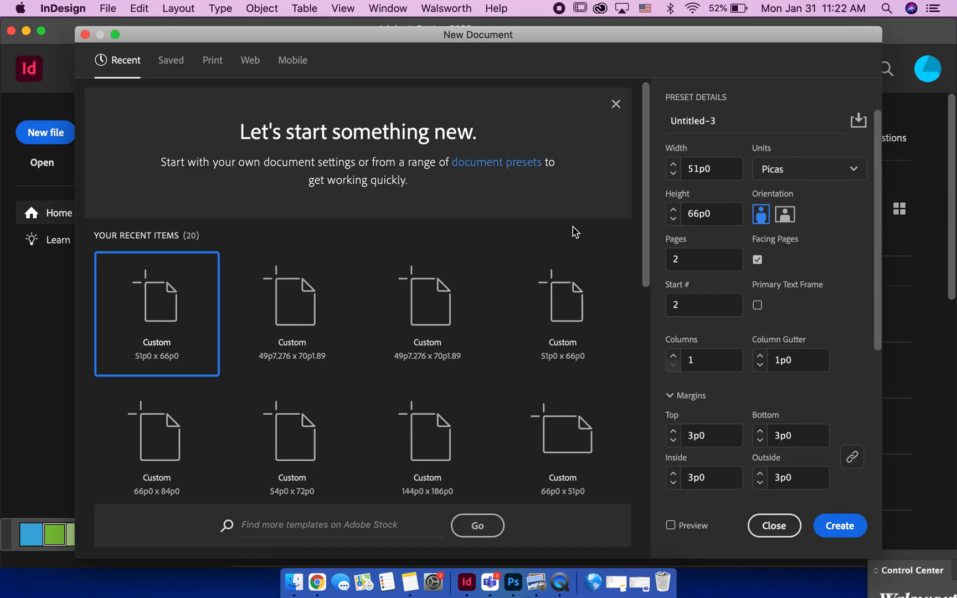
Step: Set the new document's units to inches and review its margin and bleed settings
left_click(809, 181)
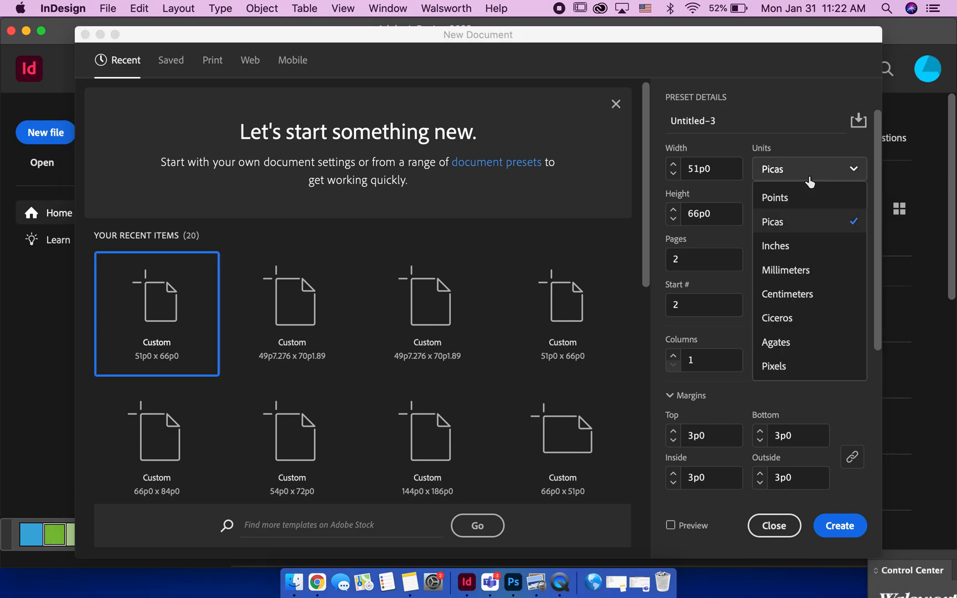
left_click(809, 245)
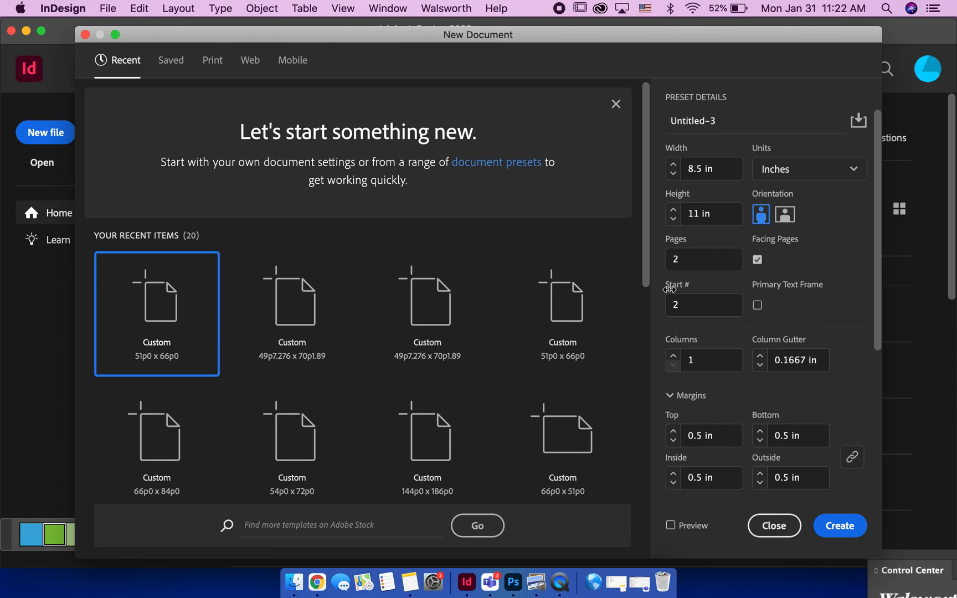
scroll(731, 330, "down", 3)
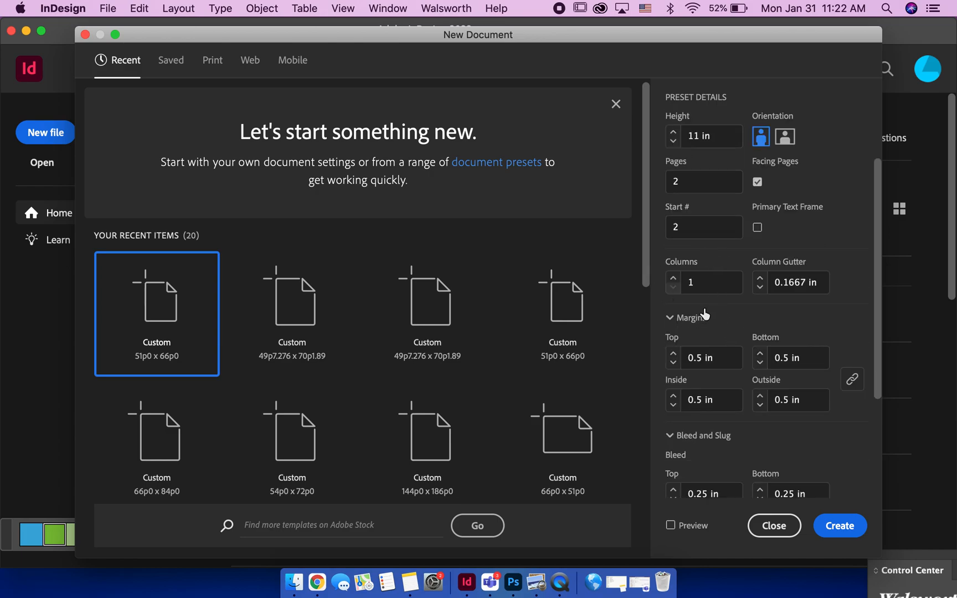
scroll(720, 320, "down", 3)
scroll(727, 320, "down", 3)
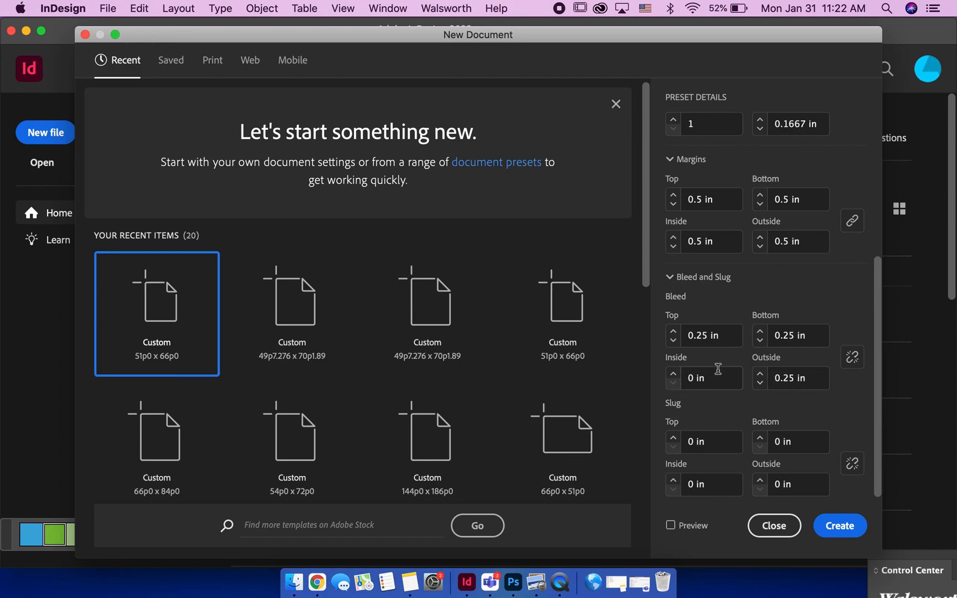
scroll(718, 368, "up", 5)
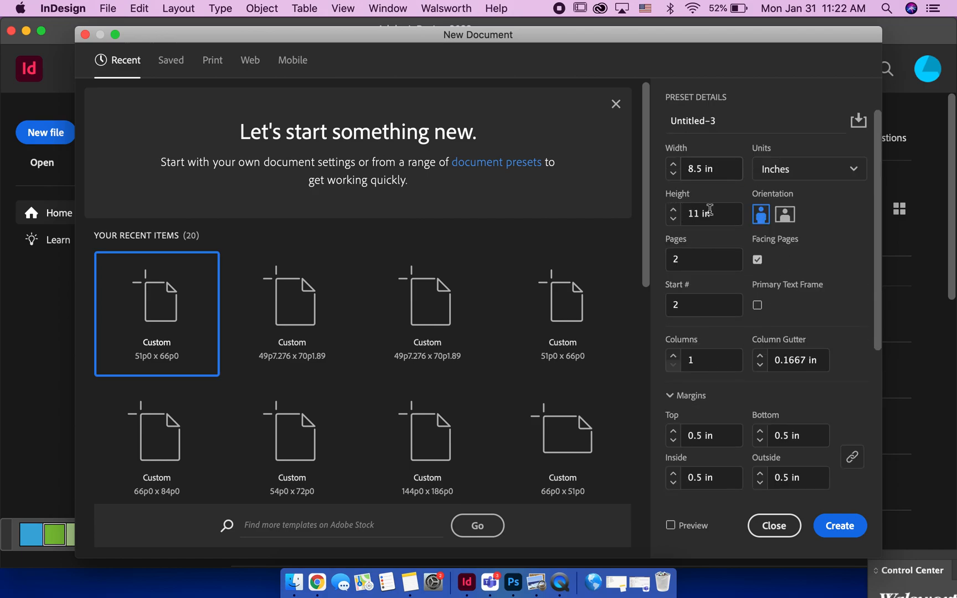
Step: Name the new document GreetingFromAustin_LASTNAME and create it
left_click(725, 127)
key("BackSpace")
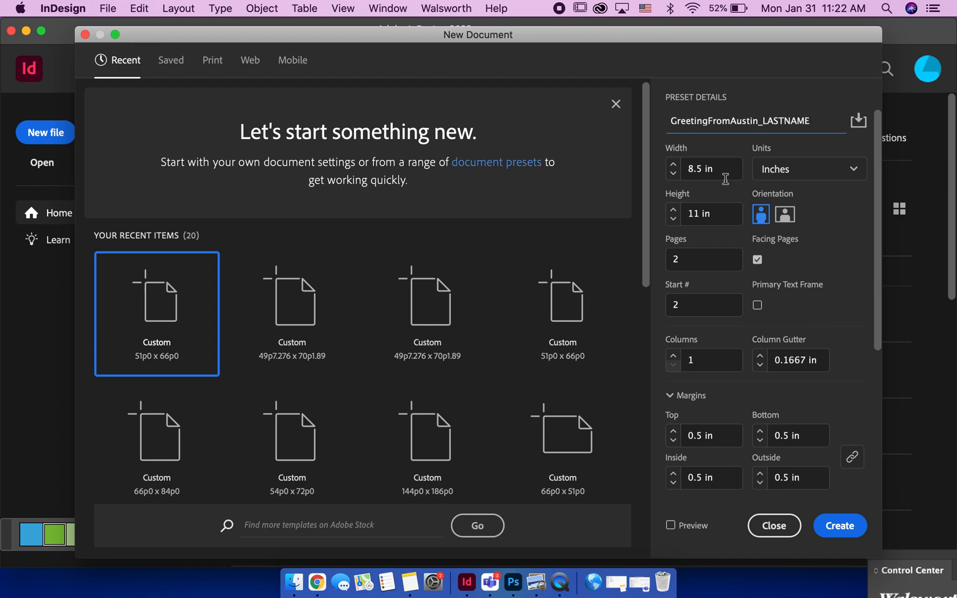
left_click(840, 526)
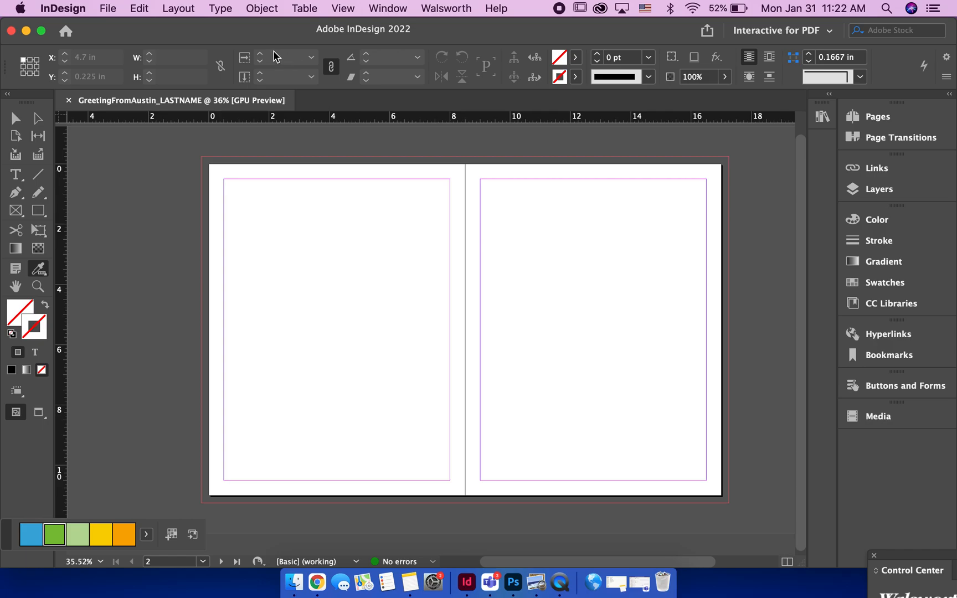
Step: Clear the open windows away and preview the Austin skyline JPEG stored on the desktop
left_click(26, 32)
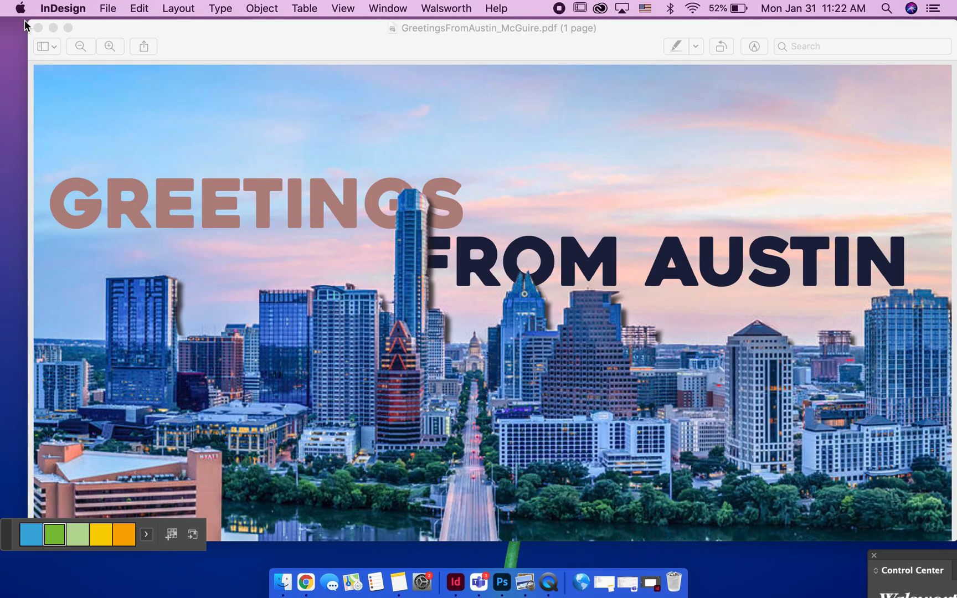
left_click(52, 28)
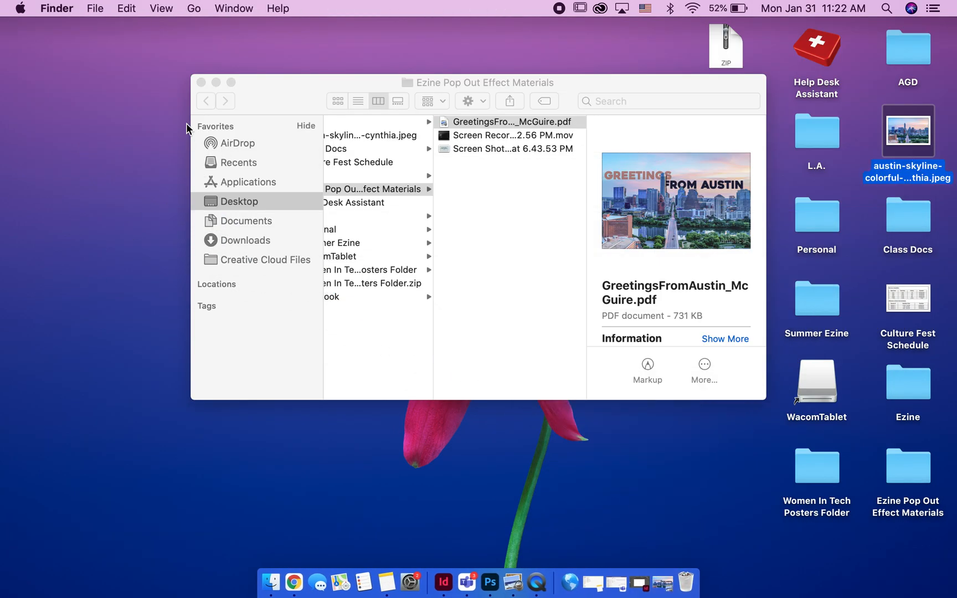
left_click(201, 82)
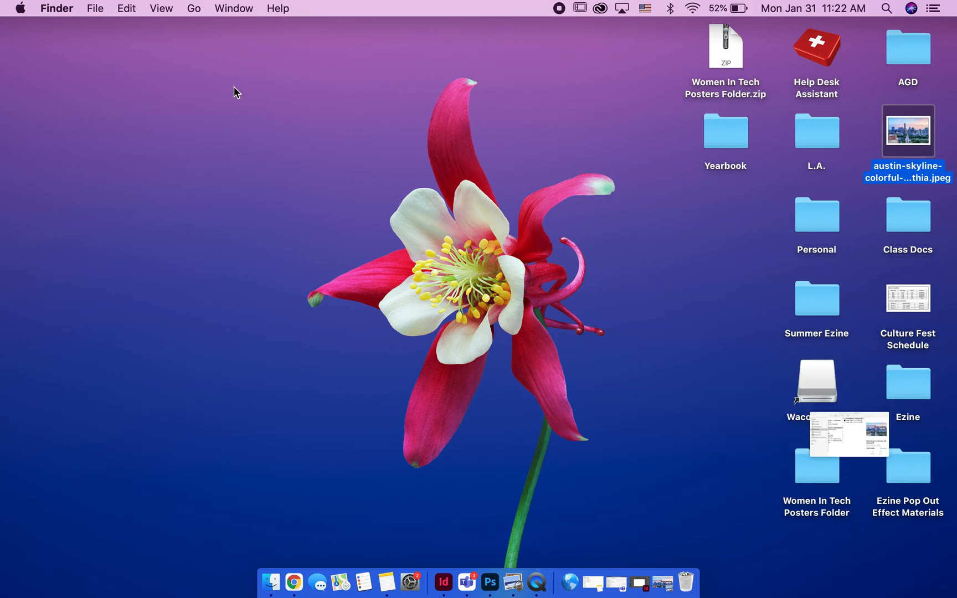
double_click(898, 135)
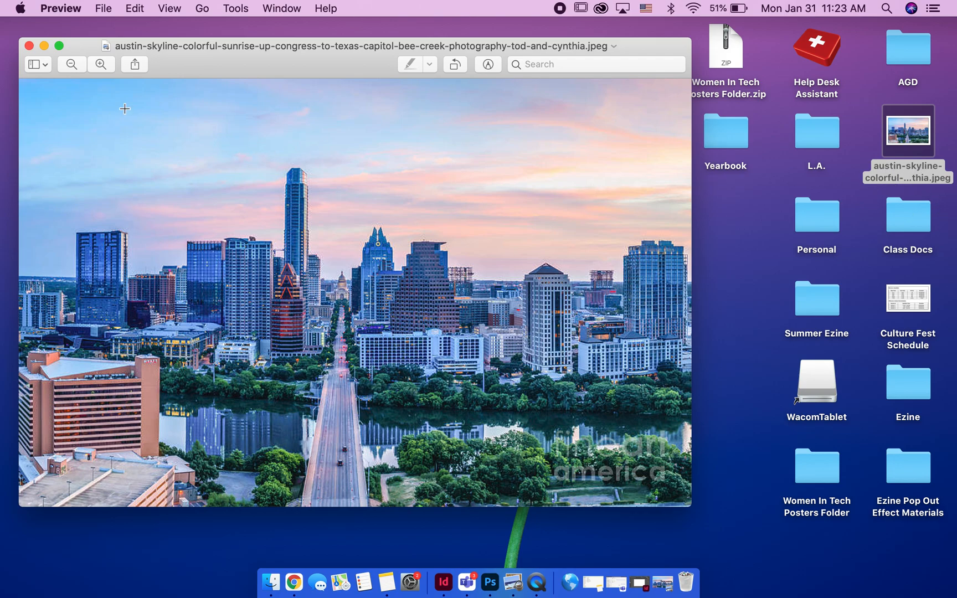
left_click(30, 46)
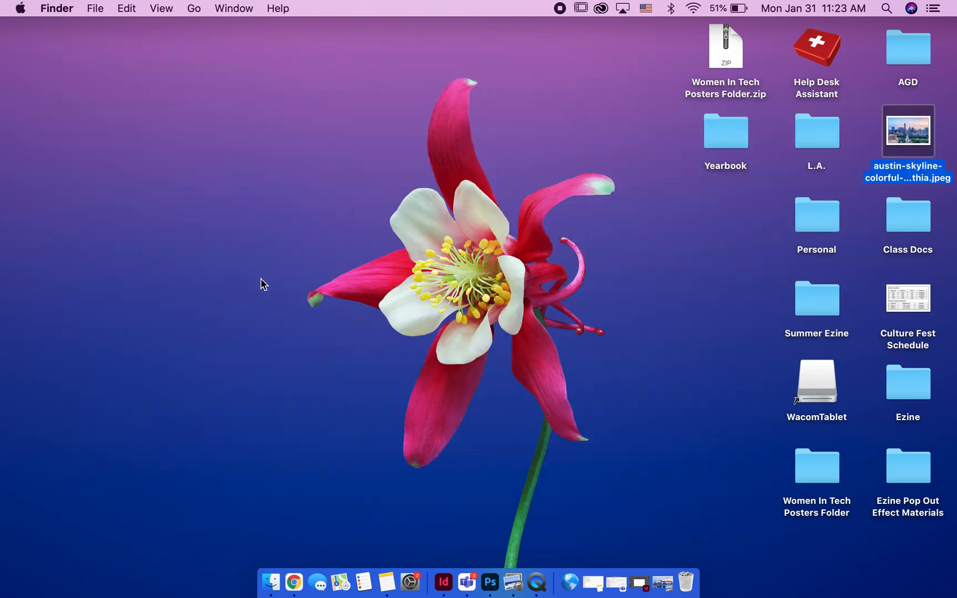
Step: Return to InDesign and draw a 17.5 by 11.5 in rectangular picture frame covering both pages out to the bleed edges
left_click(443, 582)
left_click(15, 213)
left_click_drag(201, 157, 728, 503)
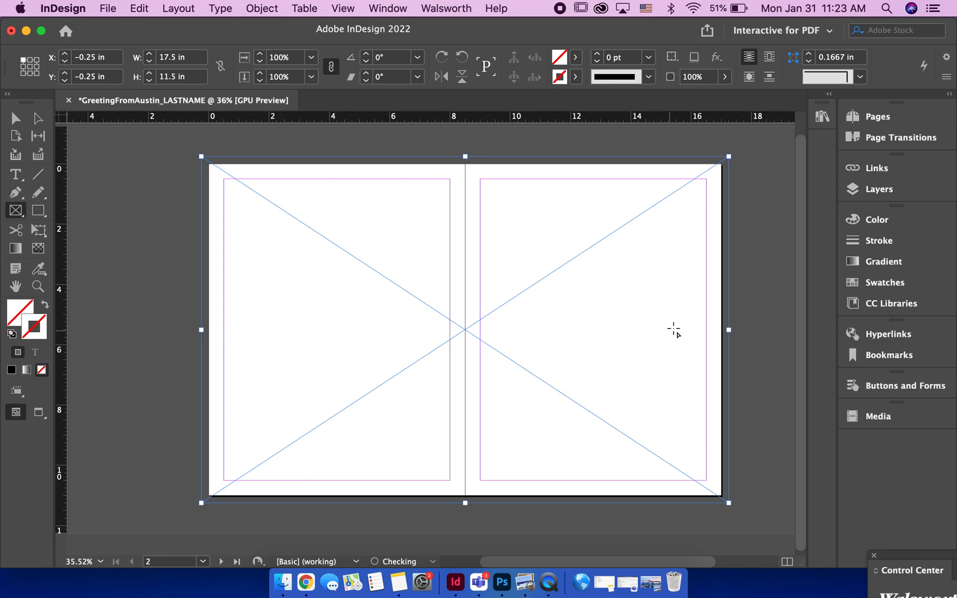
Step: Place the austin-skyline JPEG from the Desktop into the spread-wide frame
left_click(107, 8)
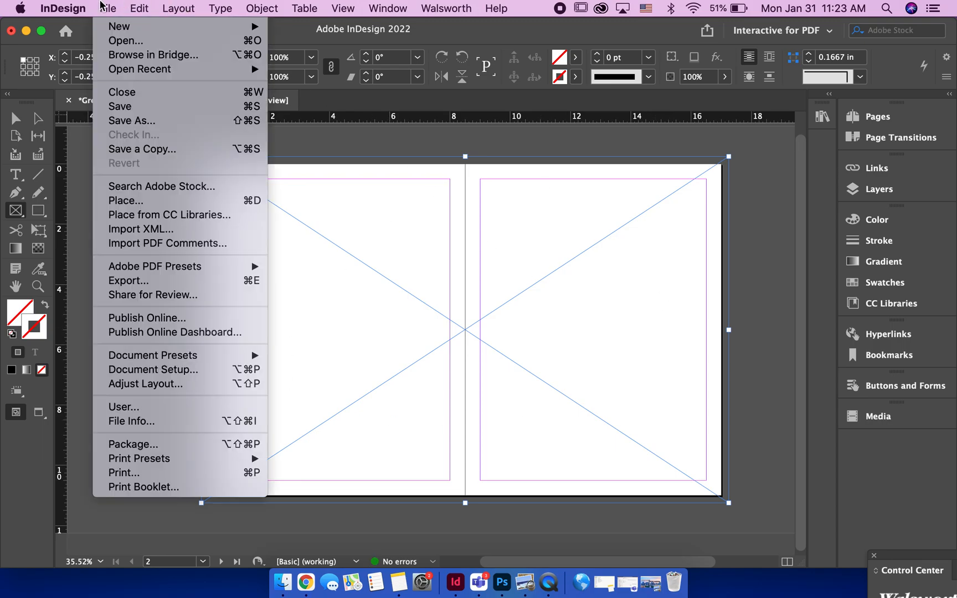
left_click(132, 203)
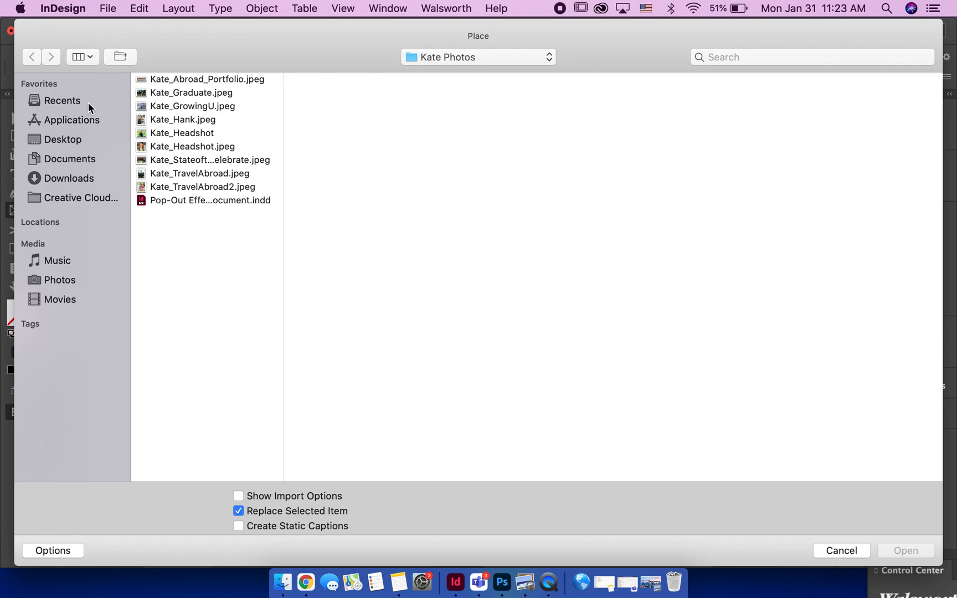
left_click(73, 142)
left_click(191, 94)
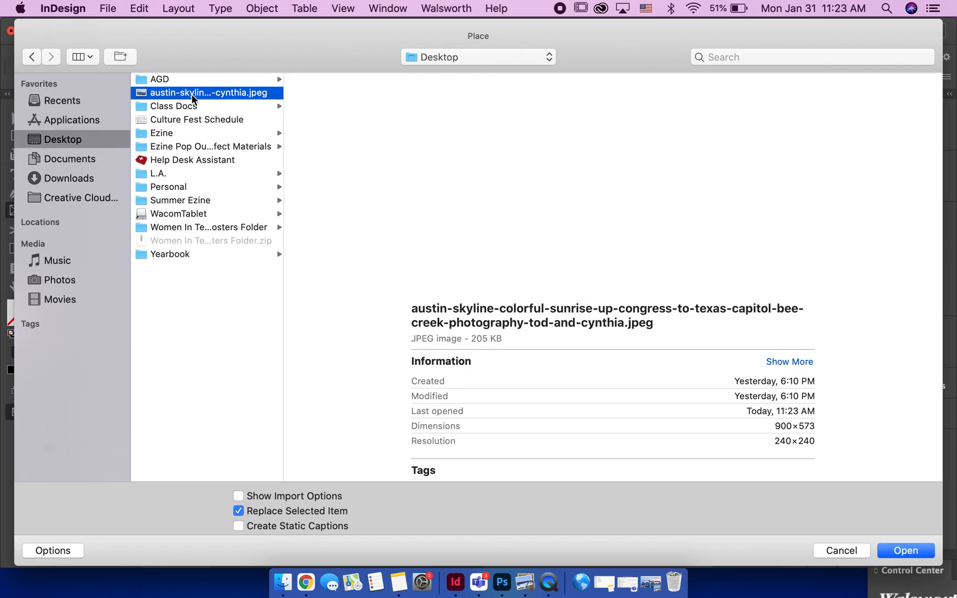
left_click(919, 553)
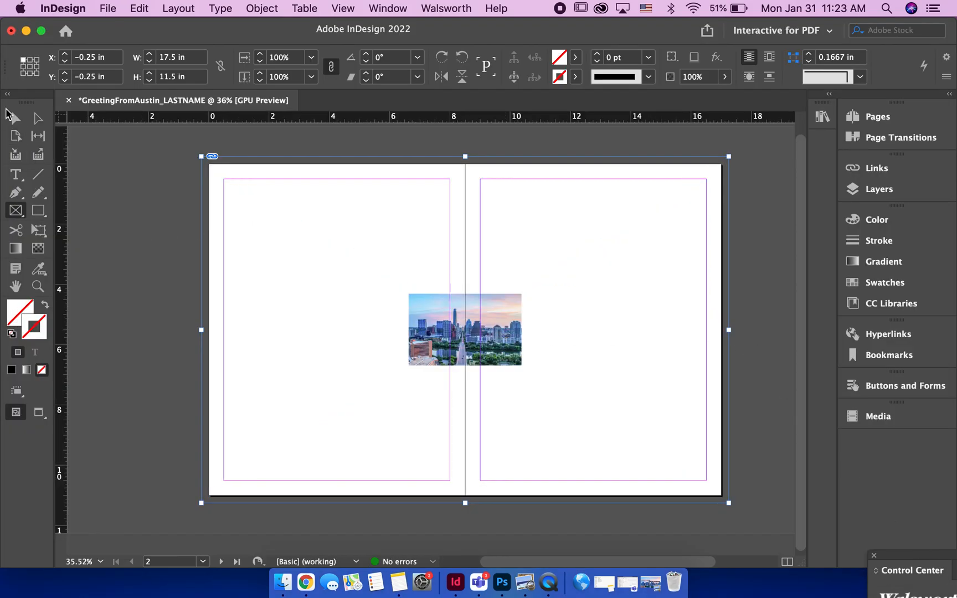
Step: Fit the placed skyline photo with Fill Frame Proportionally and deselect it
left_click(14, 117)
left_click(438, 331)
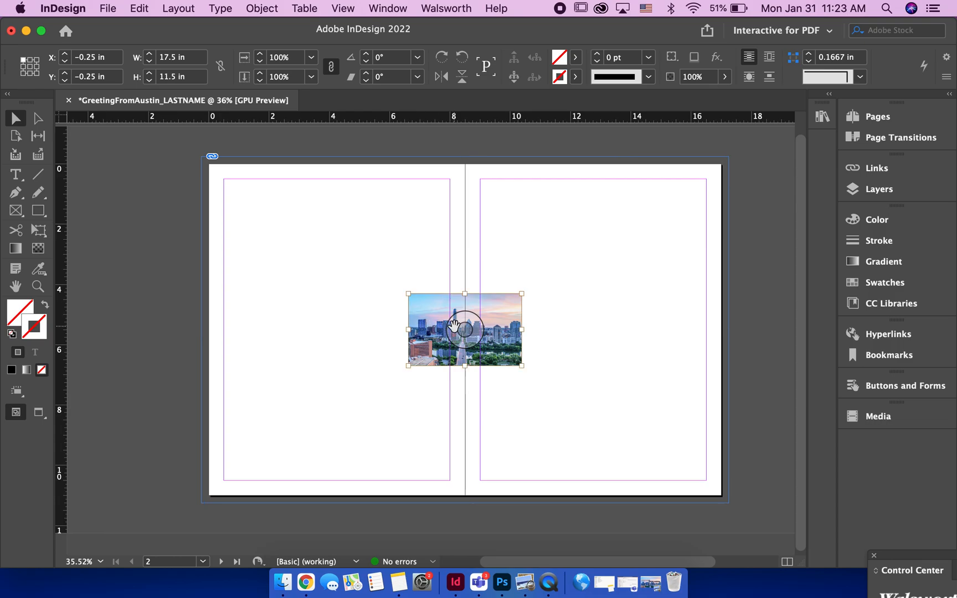
right_click(453, 326)
mouse_move(542, 328)
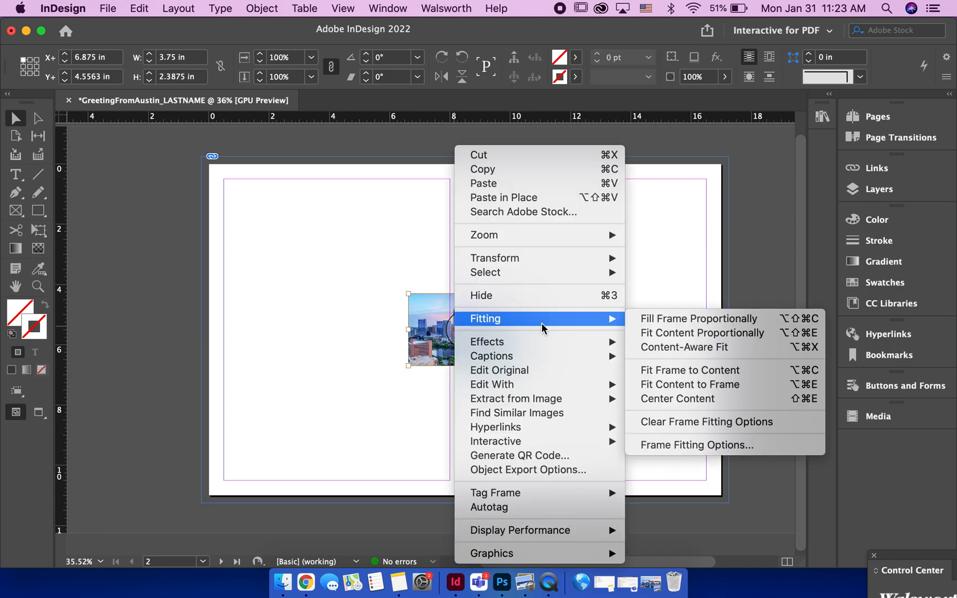
left_click(649, 325)
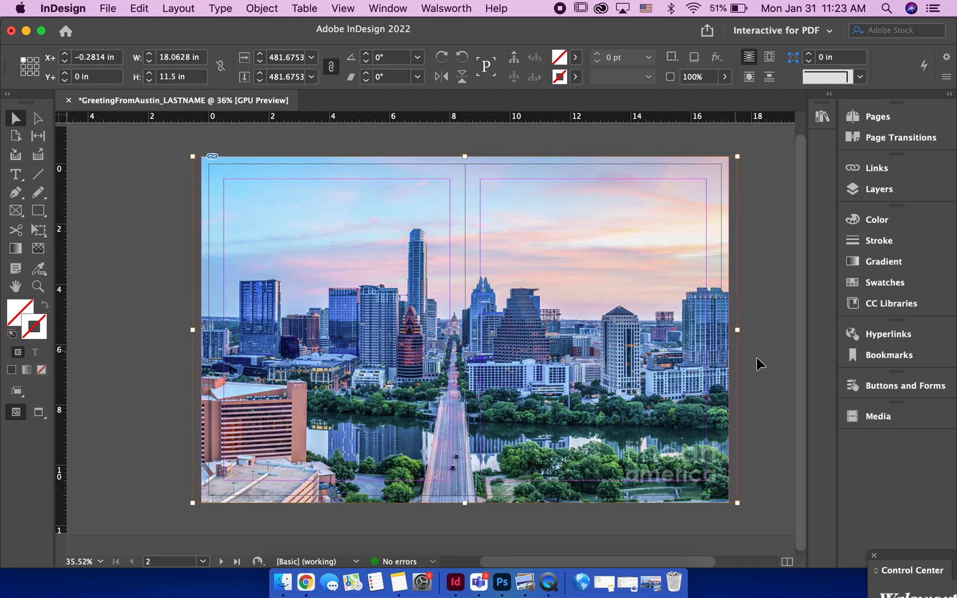
left_click(782, 414)
Step: Inspect the photo's watermark, then enlarge the photo inside its frame to about 21.4 by 13.6 in to crop part of it
scroll(694, 478, "up", 3)
scroll(691, 477, "up", 2)
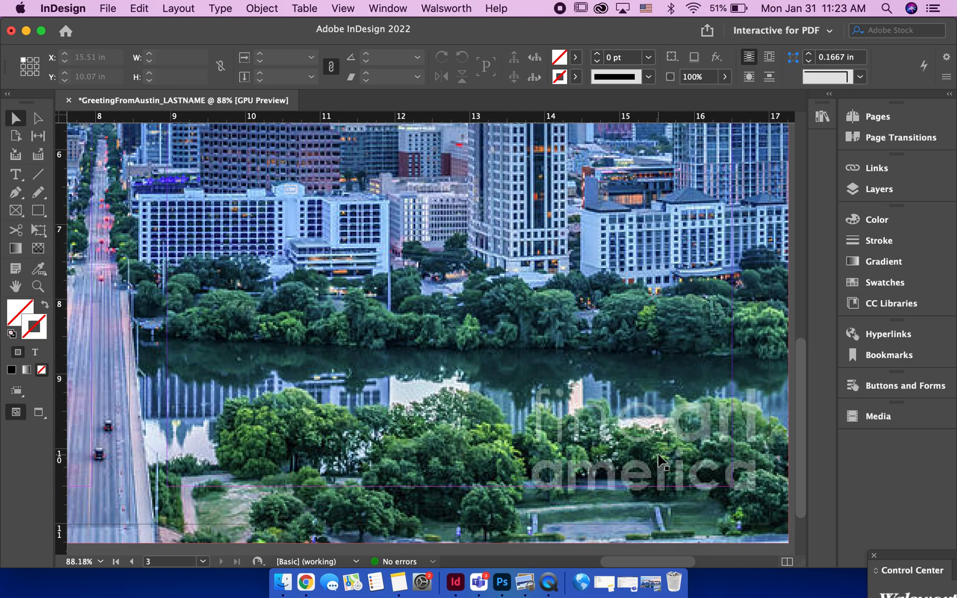
scroll(658, 455, "down", 6)
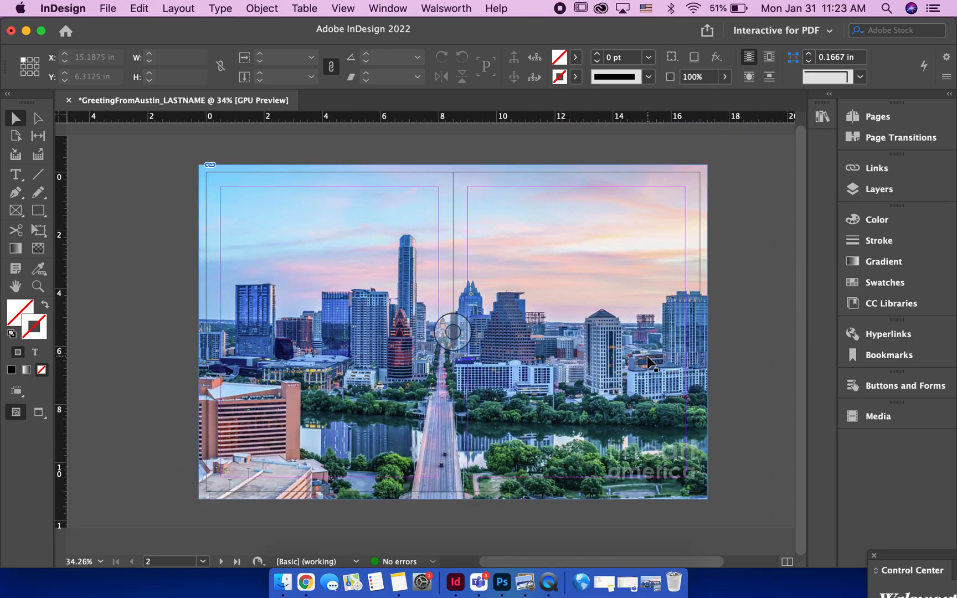
scroll(646, 357, "up", 1)
scroll(649, 362, "left", 1)
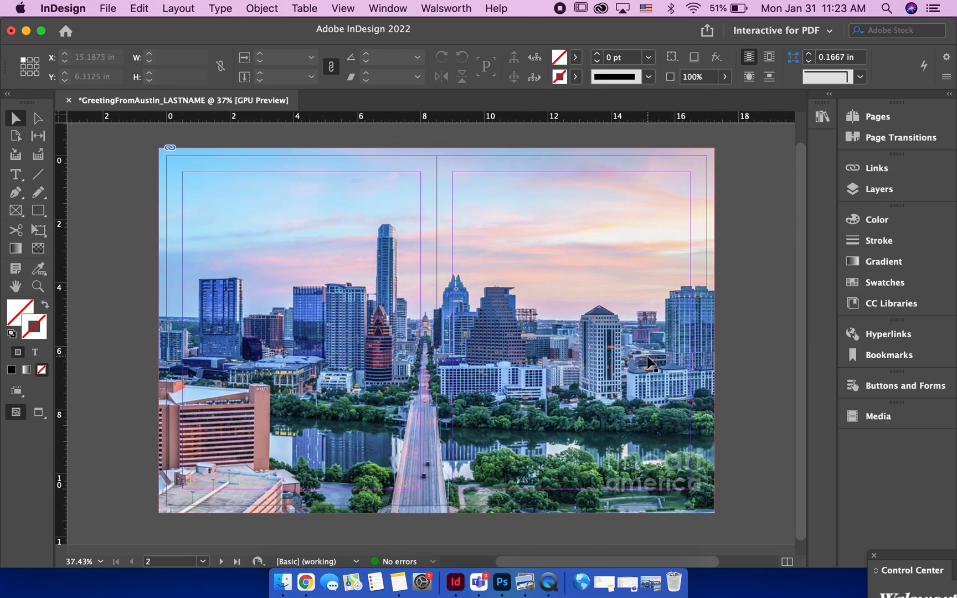
left_click(427, 324)
left_click(444, 329)
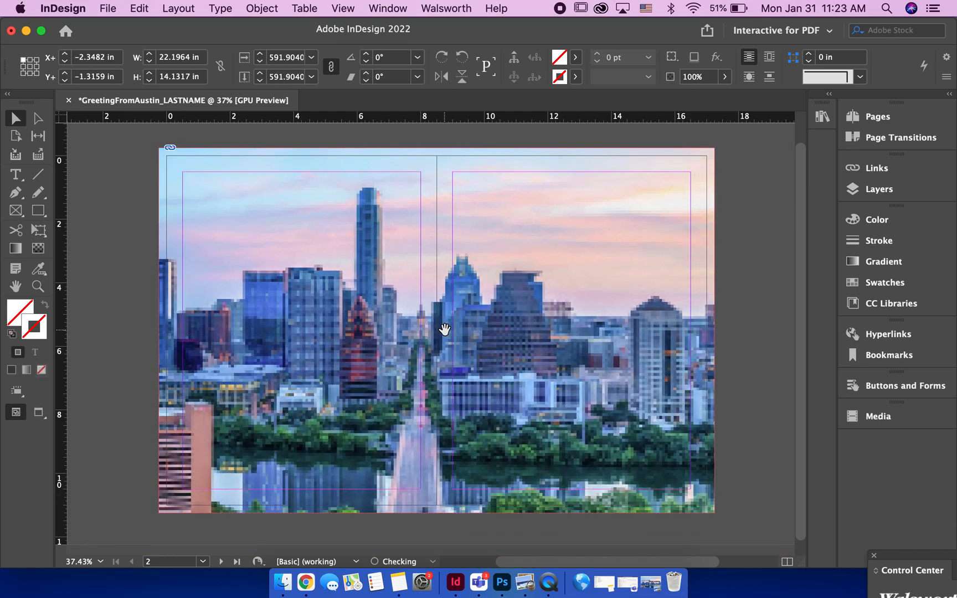
key("super+alt+shift+c")
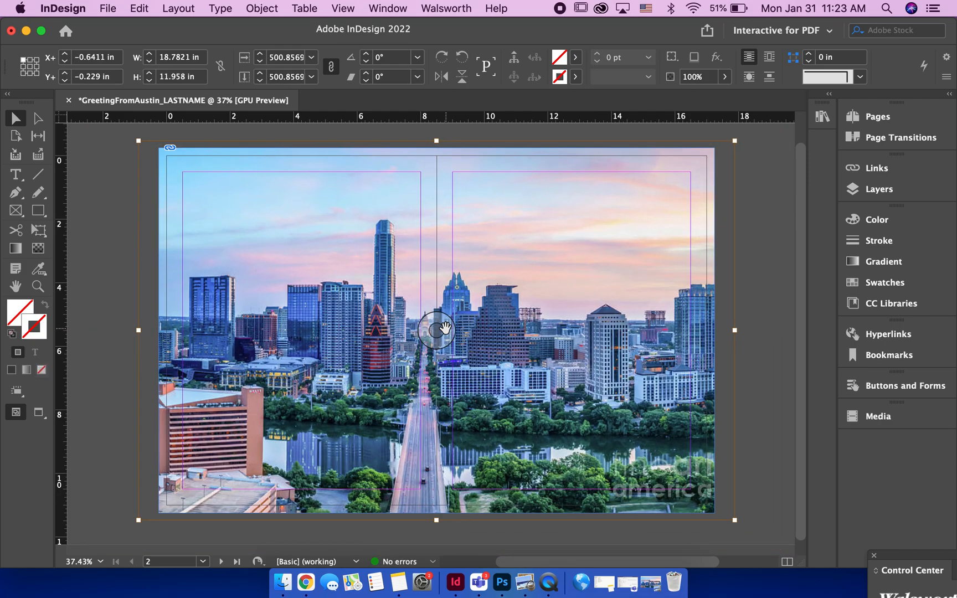
left_click(445, 329)
mouse_move(445, 329)
left_mouse_down()
mouse_move(445, 321)
mouse_move(445, 332)
left_mouse_up()
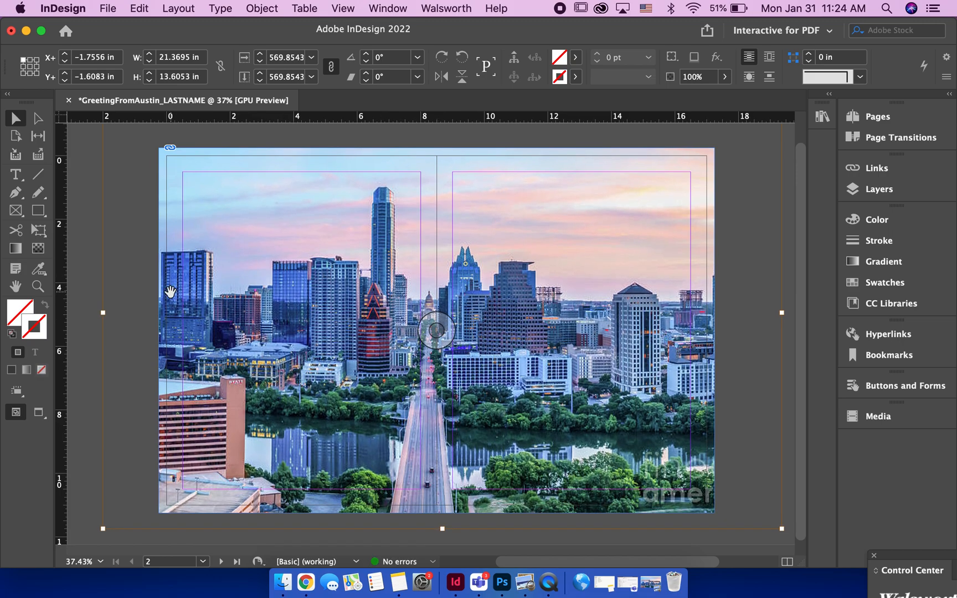
left_click(92, 213)
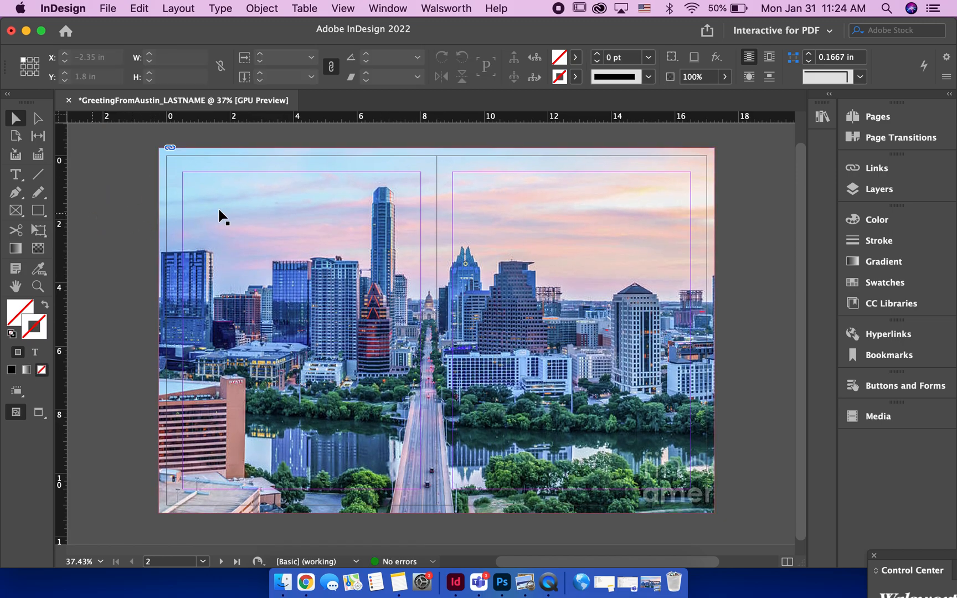
Step: Open the placed skyline photo from the InDesign spread for editing in Adobe Photoshop 2022
key("alt+super+0")
scroll(137, 279, "left", 2)
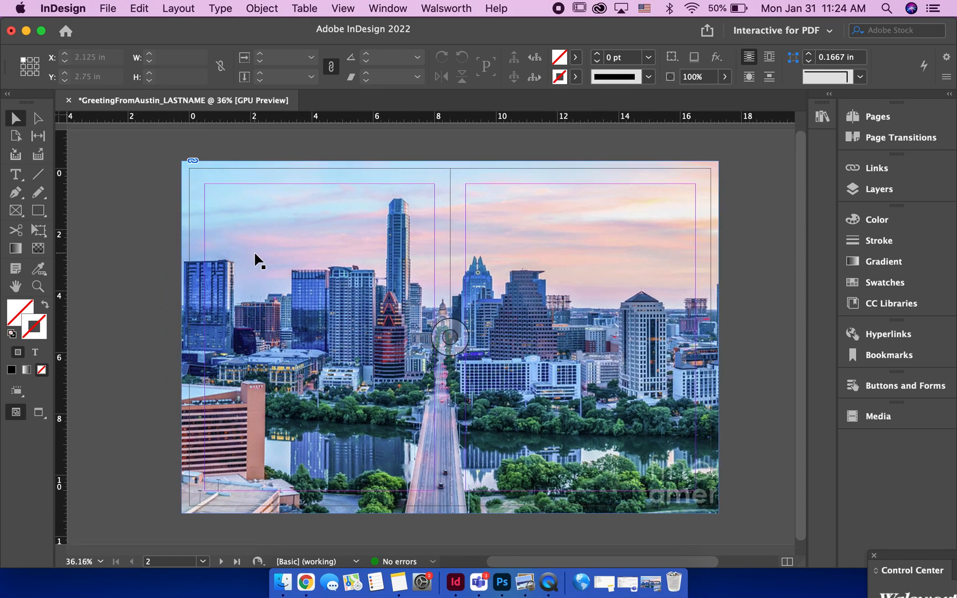
left_click(326, 296)
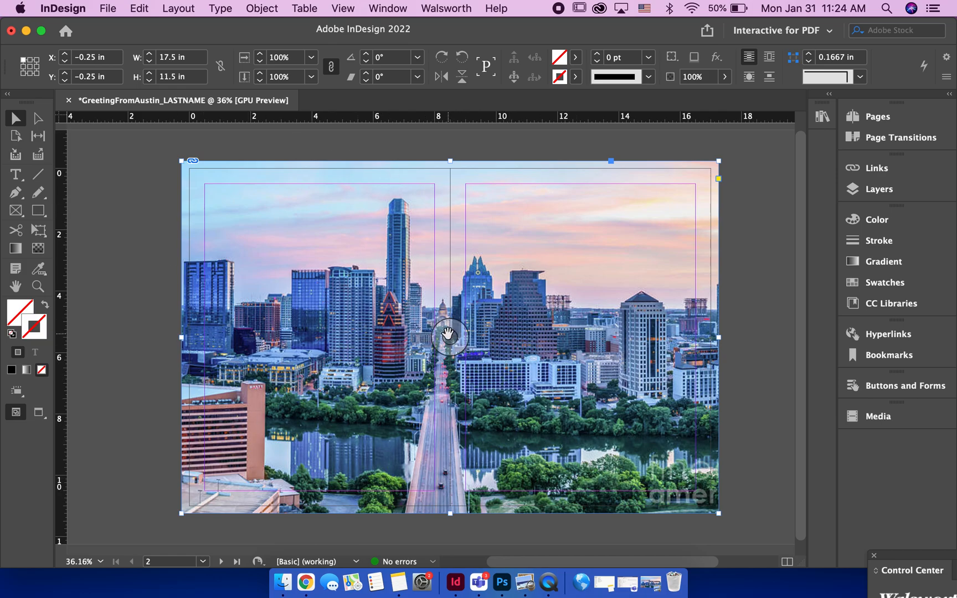
right_click(448, 335)
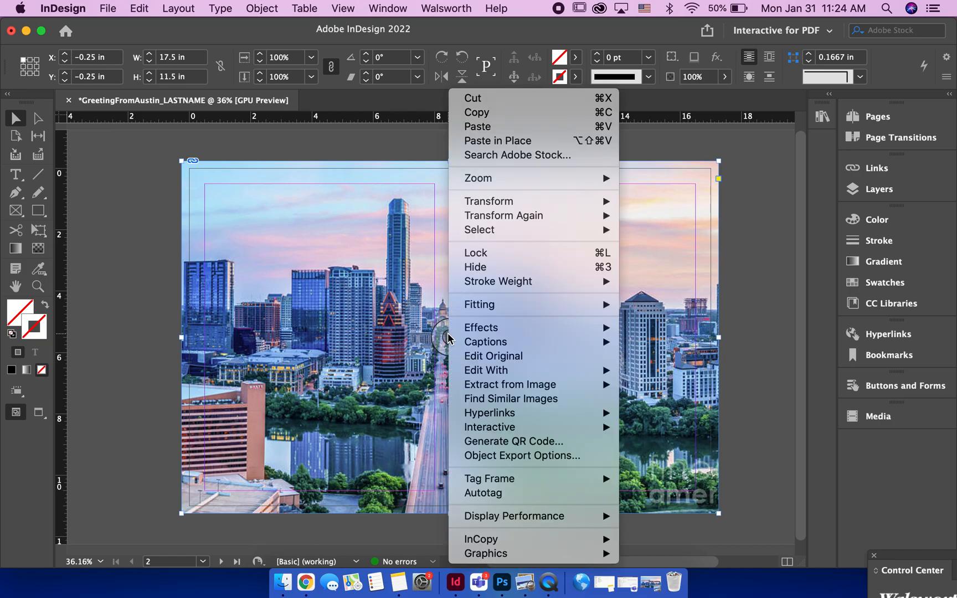
mouse_move(510, 376)
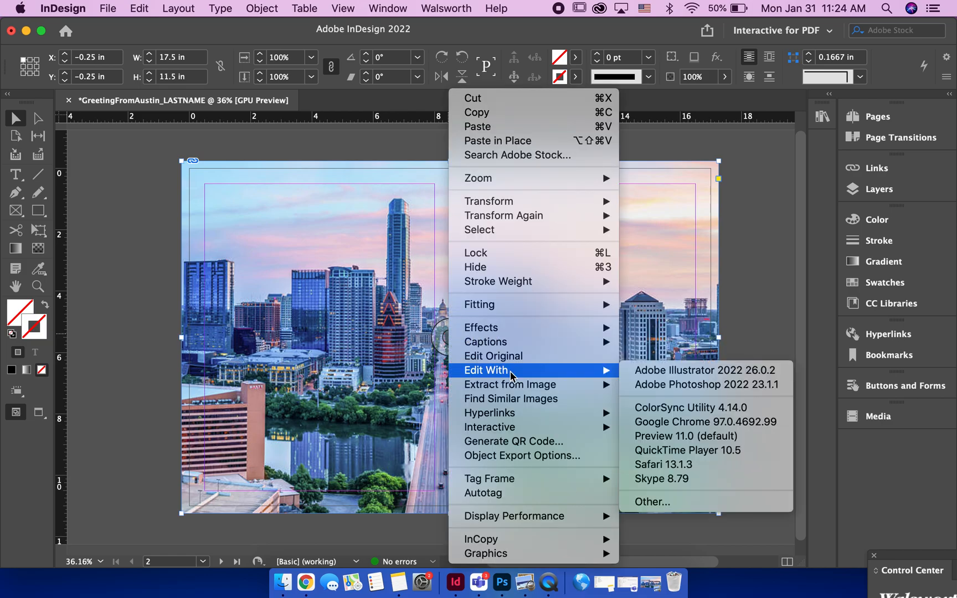
left_click(649, 389)
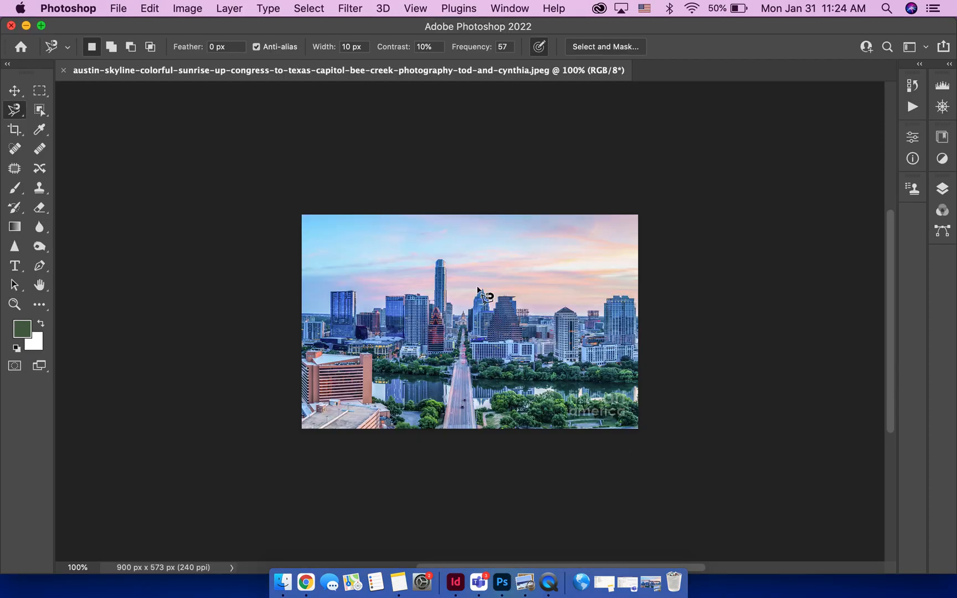
scroll(478, 289, "up", 5)
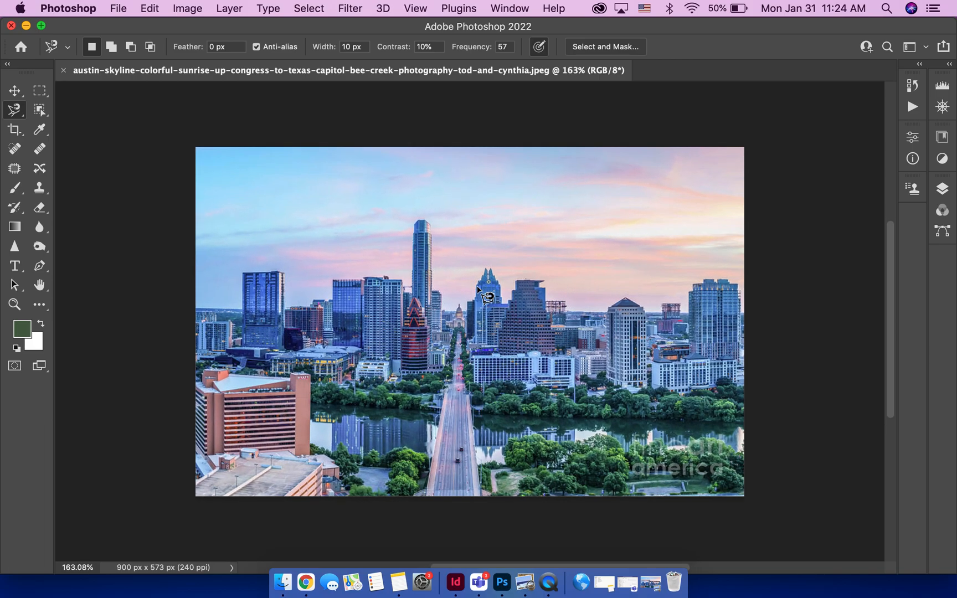
left_click(455, 581)
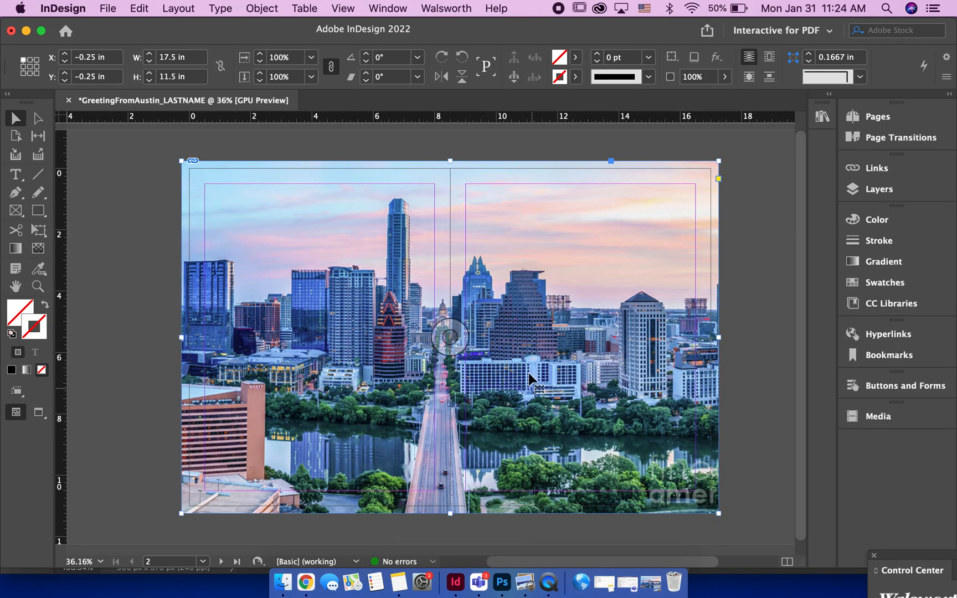
left_click(503, 590)
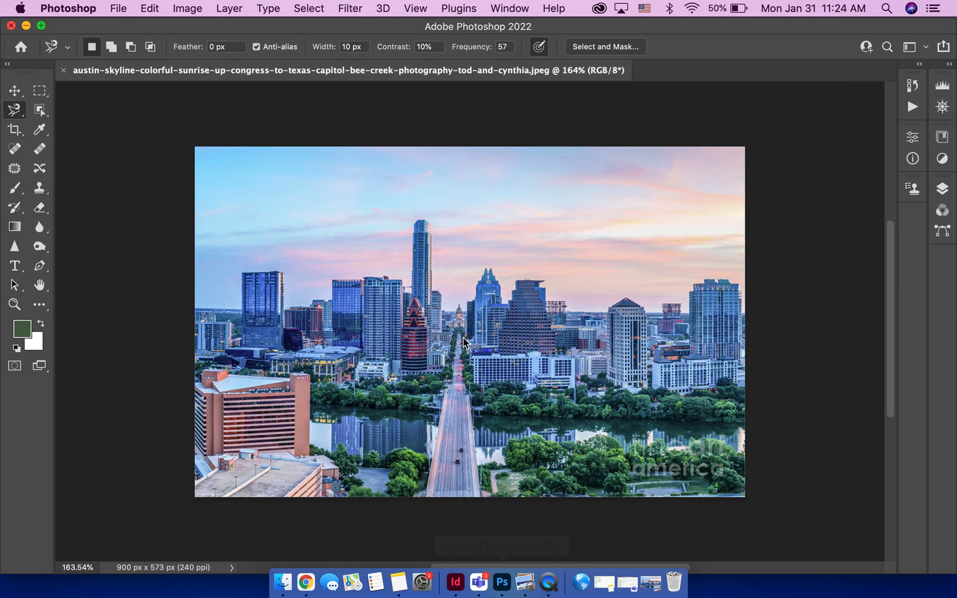
Step: Outline the patch of sky around the tall building at the photo's left with the Magnetic Lasso, following the rooftops, and close the selection
scroll(464, 339, "up", 2)
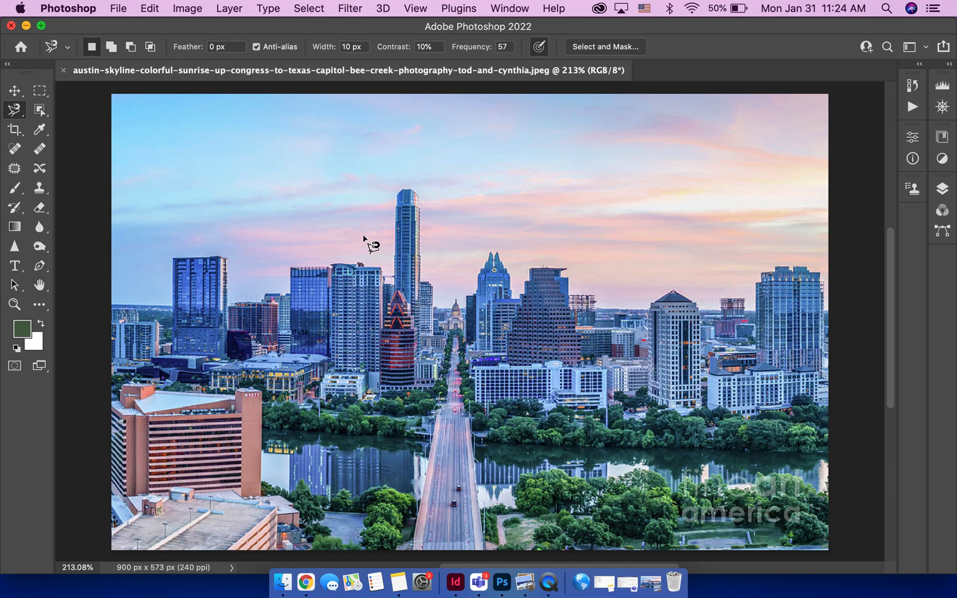
scroll(138, 294, "up", 3)
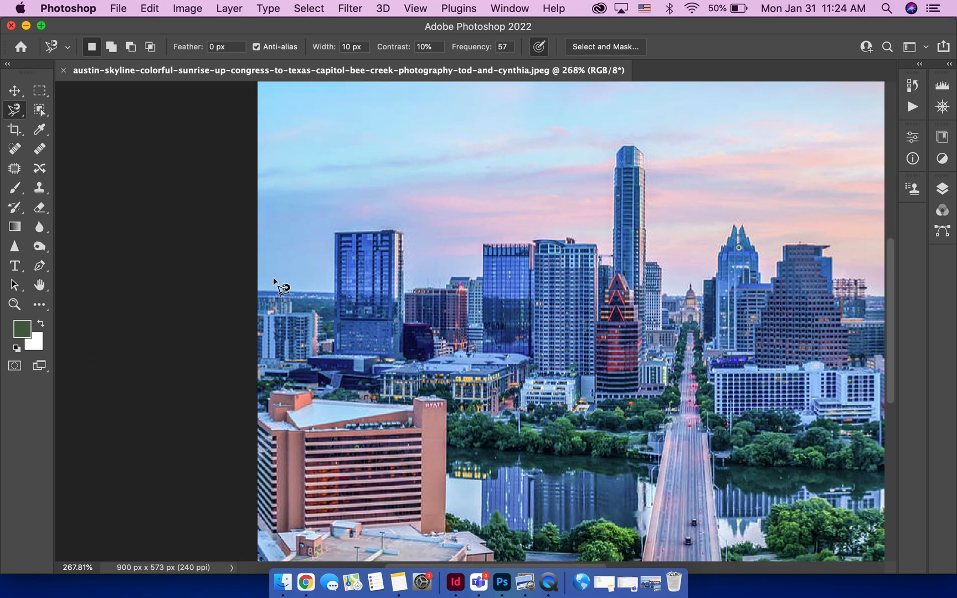
scroll(274, 281, "right", 5)
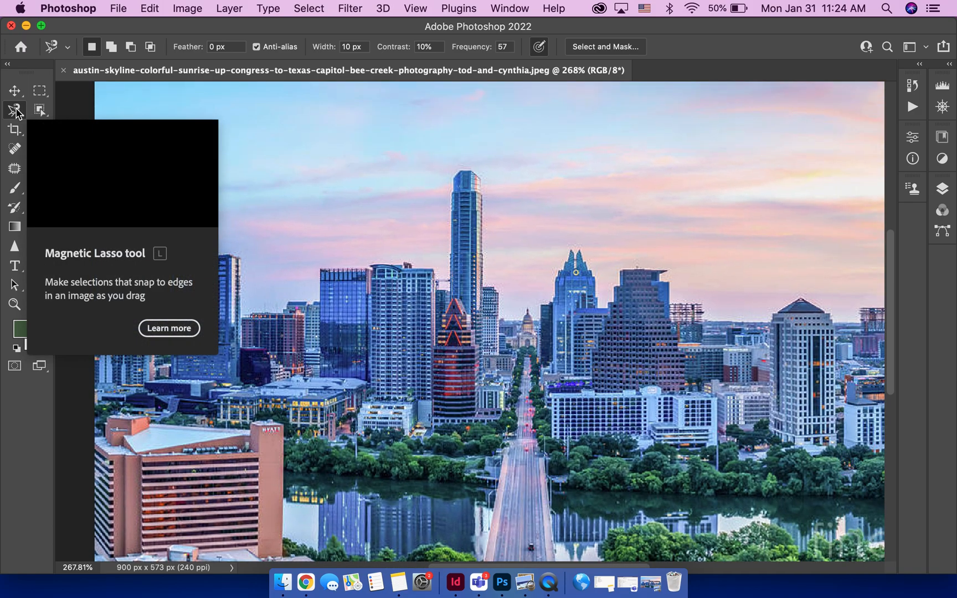
left_click(17, 113)
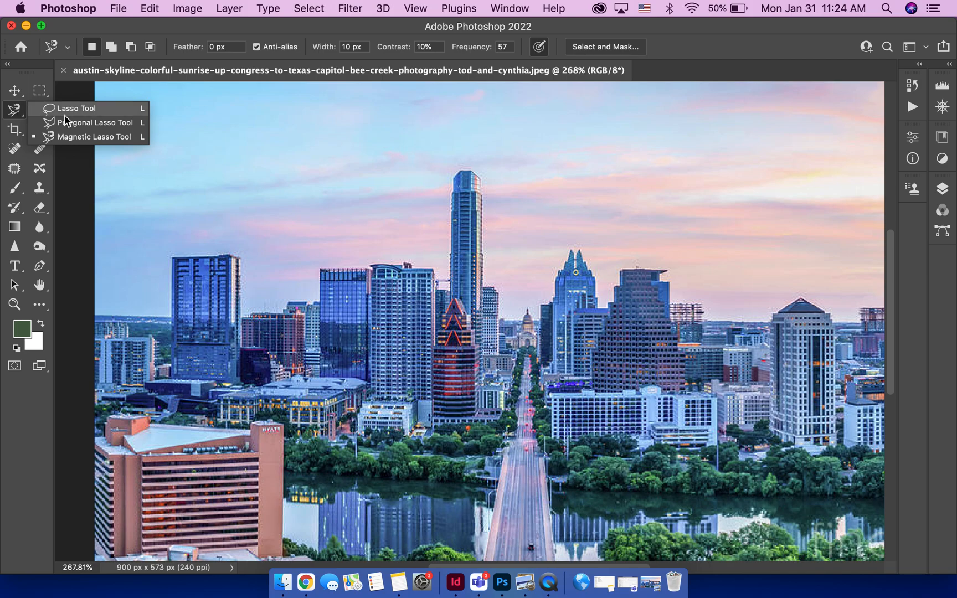
left_click(104, 139)
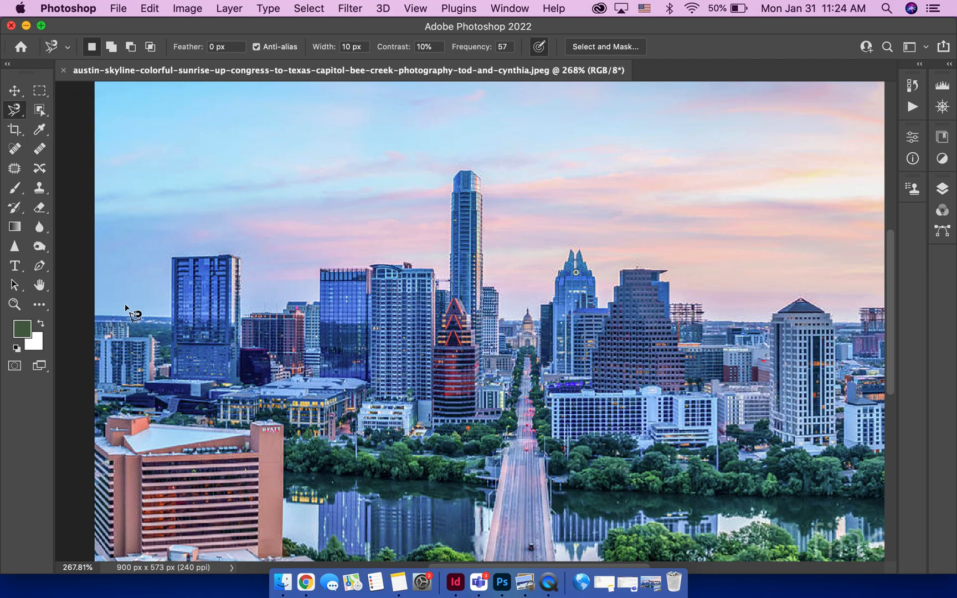
left_click(95, 314)
left_click(171, 317)
left_click(170, 255)
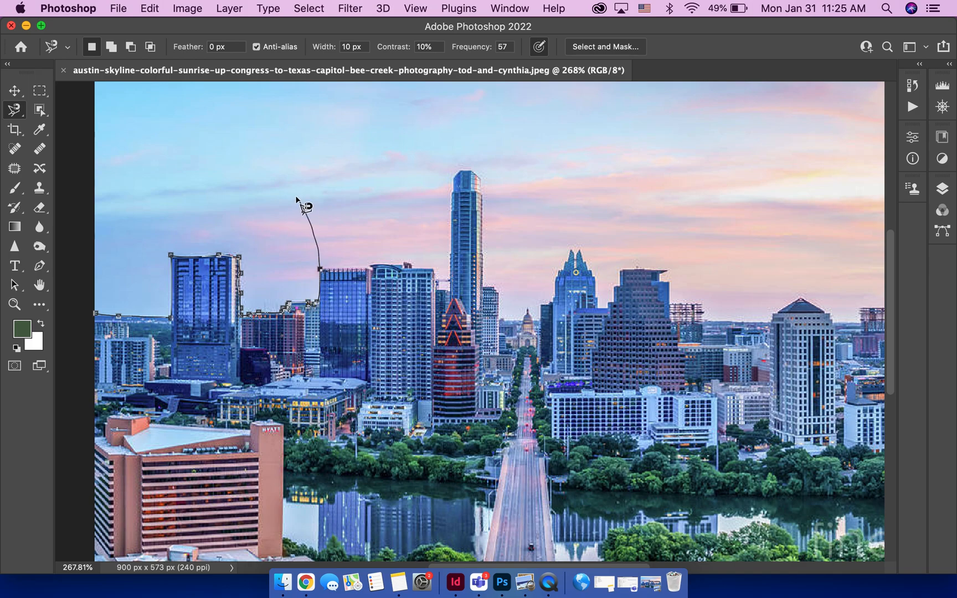
left_click(95, 314)
Step: Unlock the Background layer, delete the selected sky to transparency, and clear the selection
key("shift+BackSpace")
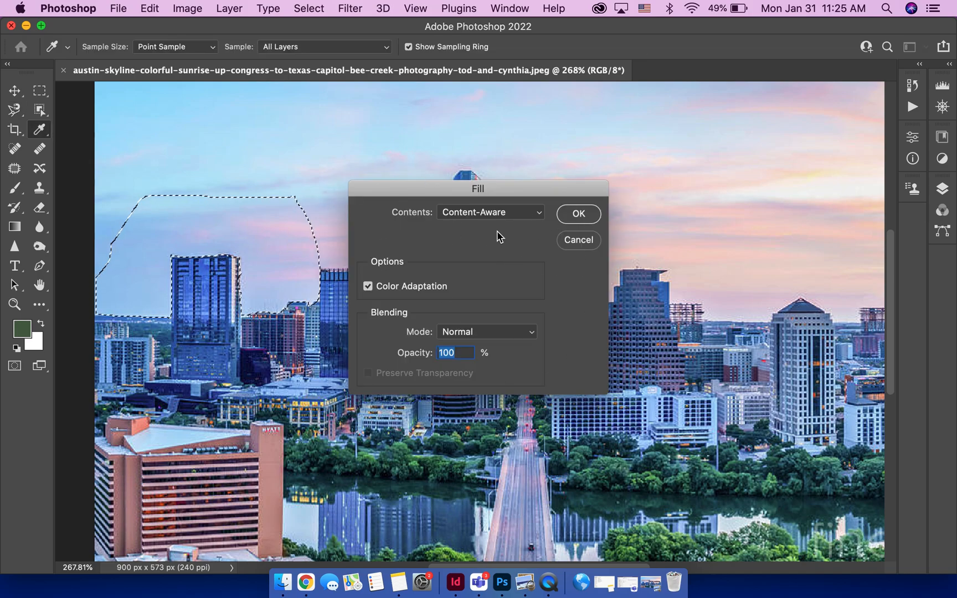
left_click(579, 242)
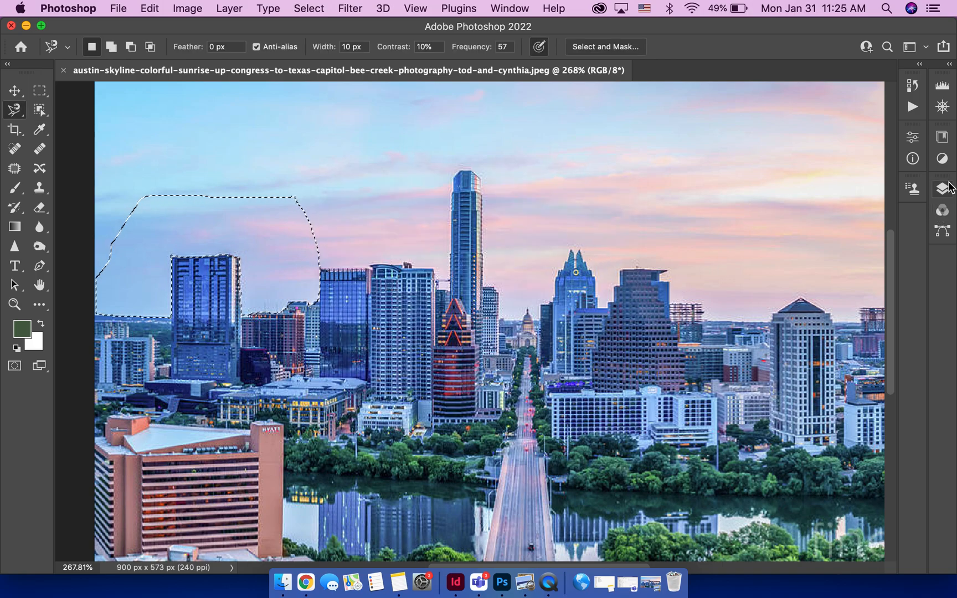
left_click(942, 187)
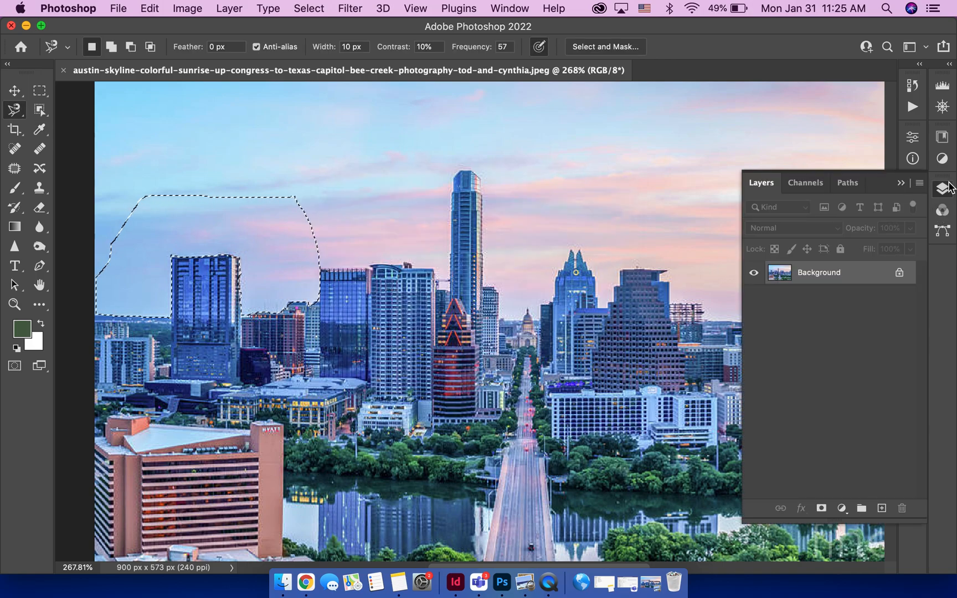
left_click(899, 273)
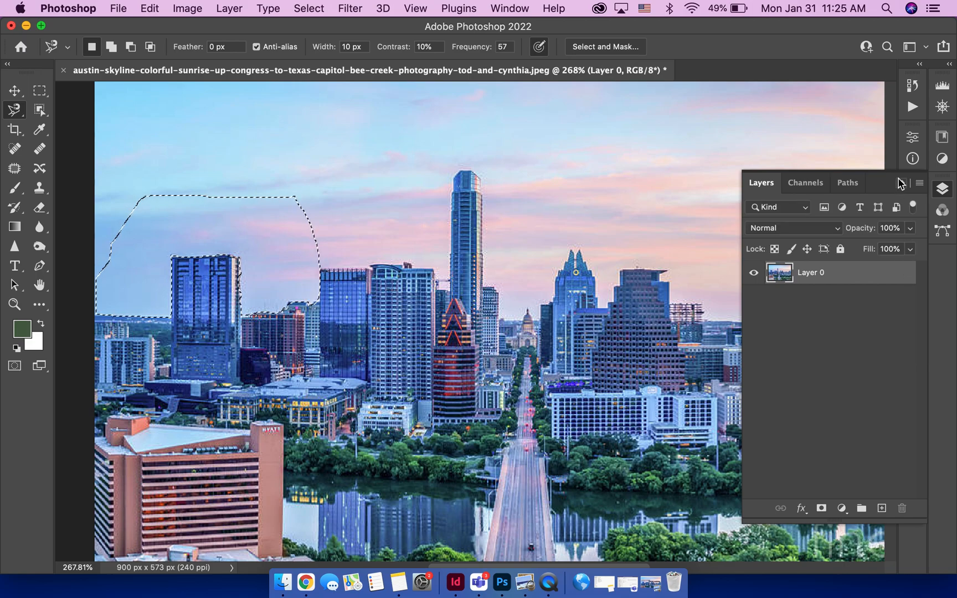
key("Delete")
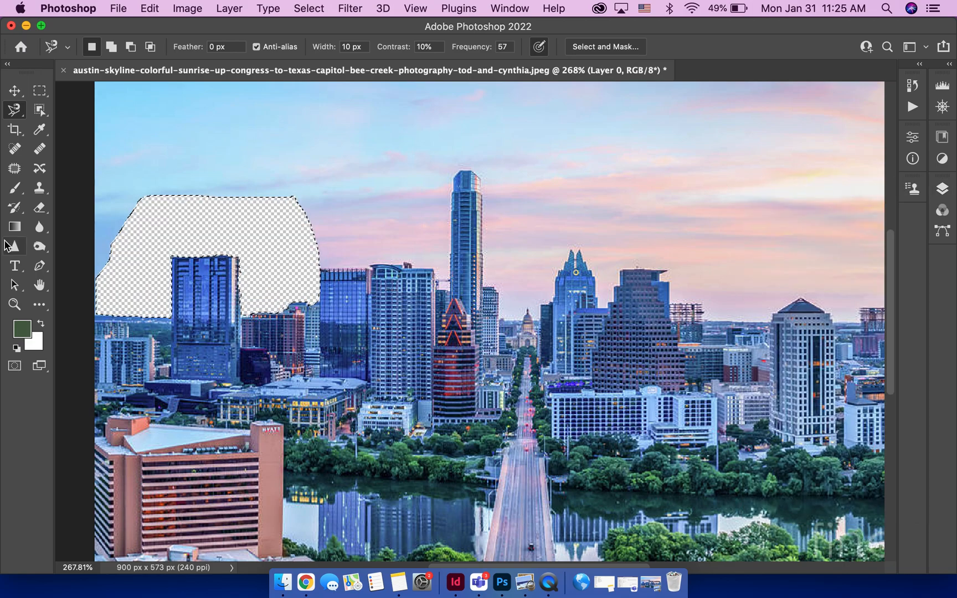
scroll(331, 261, "up", 5)
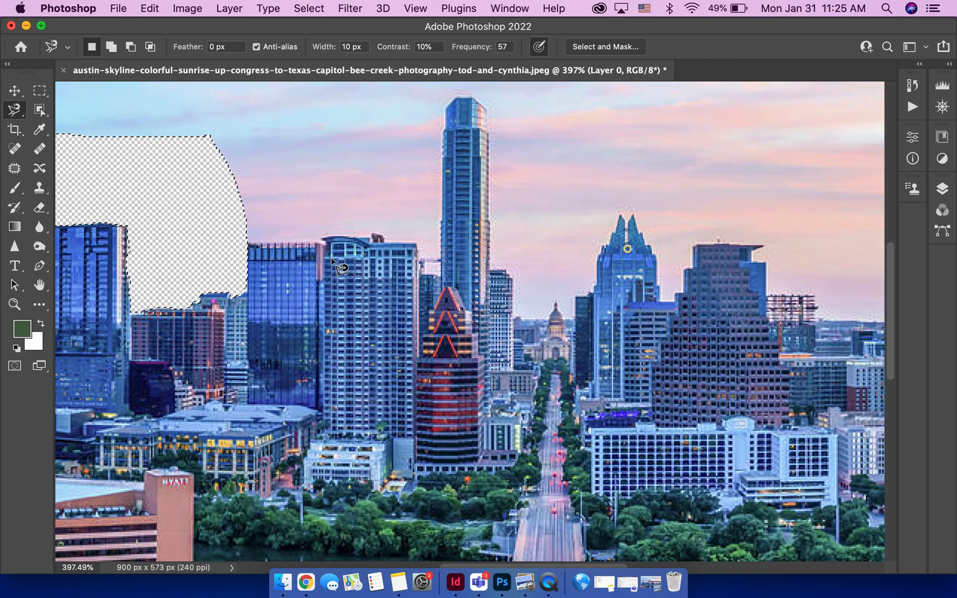
key("super+d")
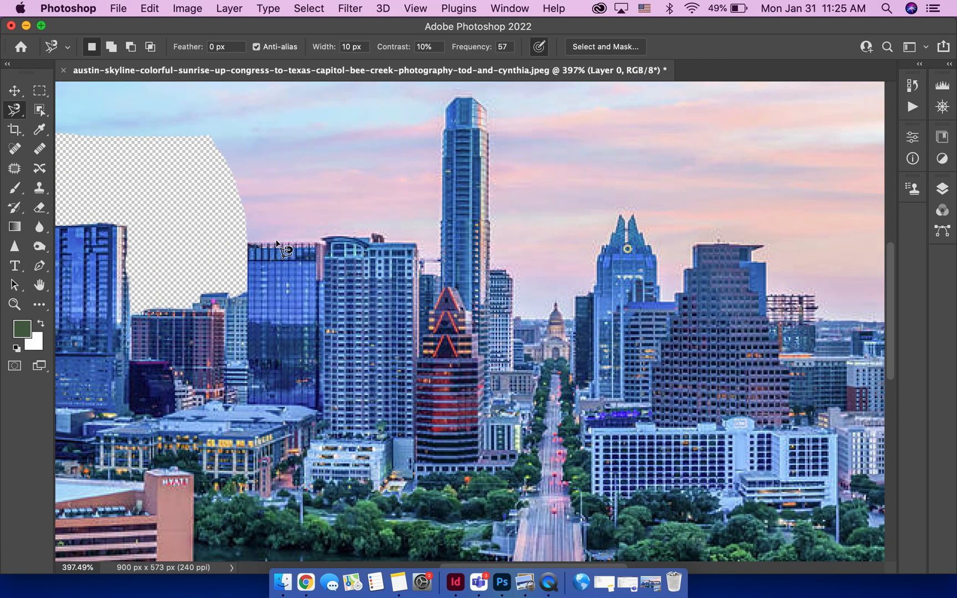
Step: Trace the rooftops of the central towers with the Magnetic Lasso, loop the selection through the sky above them, and delete that sky
left_click(245, 240)
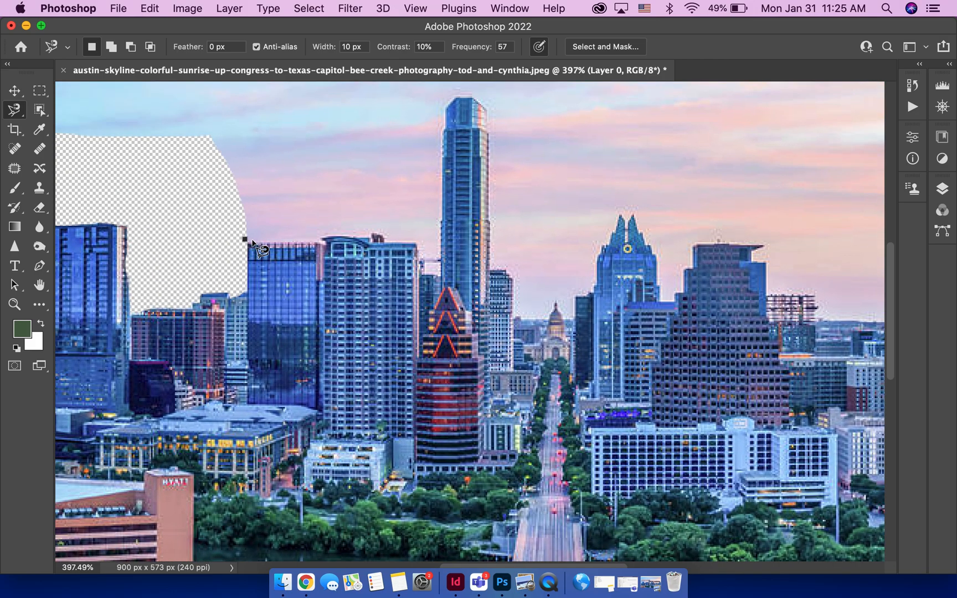
left_click(325, 242)
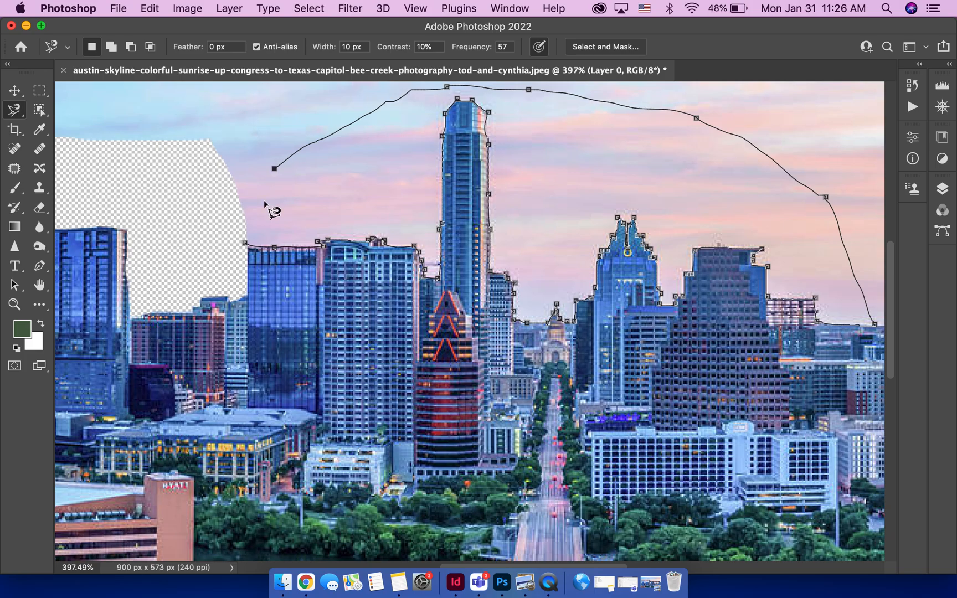
left_click(246, 243)
key("Delete")
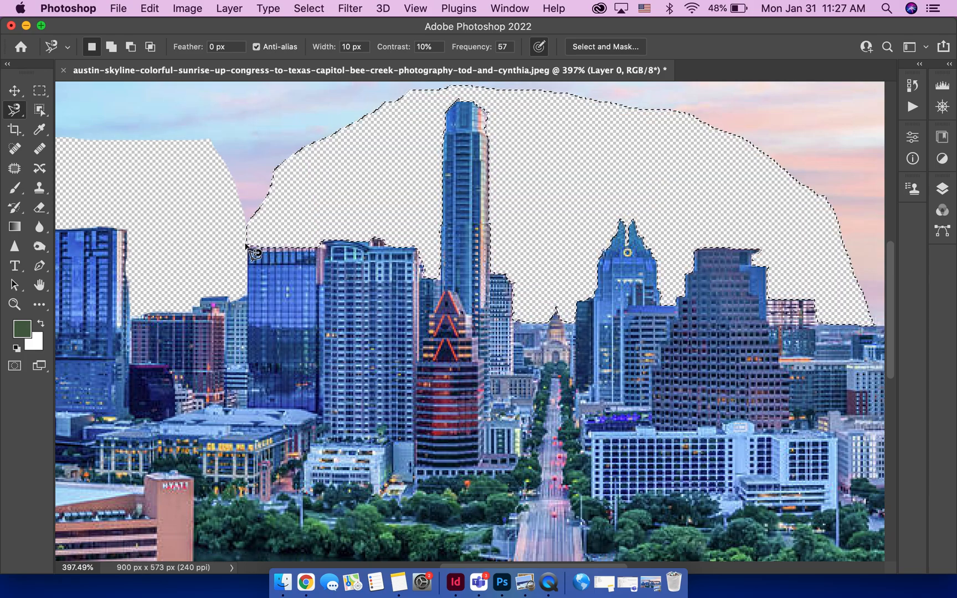
Step: Outline the sky above the right-hand buildings with the Magnetic Lasso out to near the photo's edge, delete it, and deselect
scroll(327, 321, "right", 15)
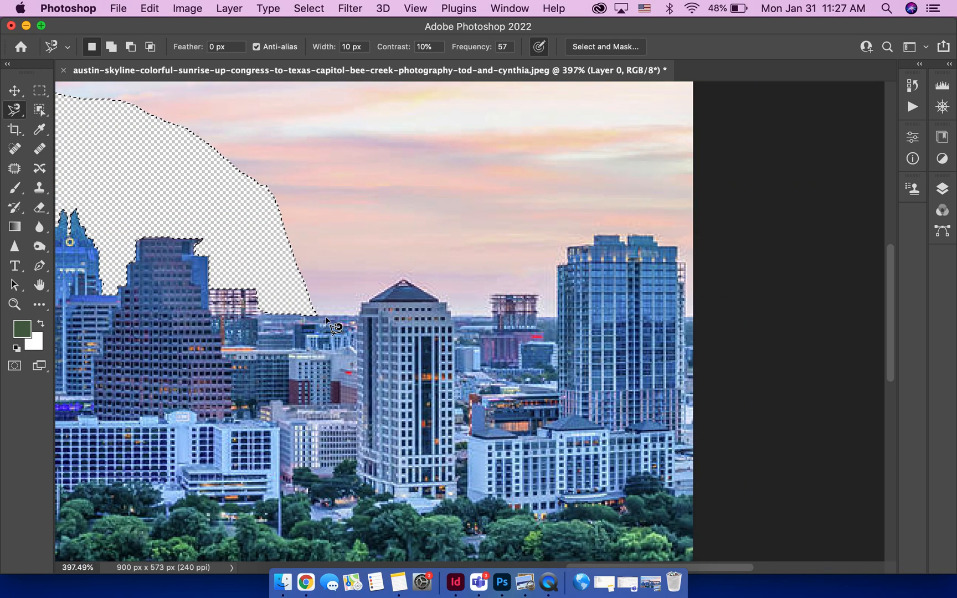
left_click(315, 313)
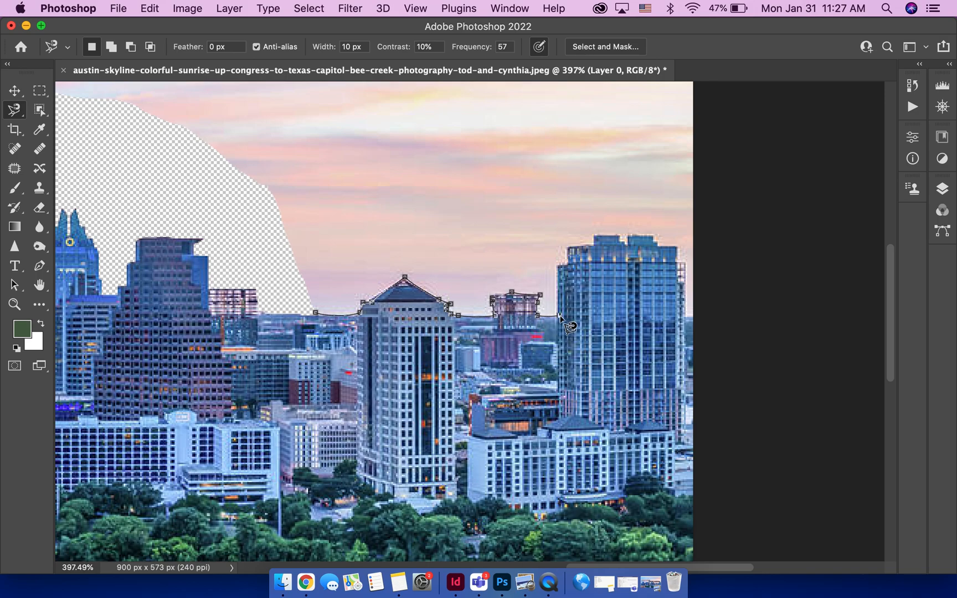
left_click(556, 266)
left_click(566, 243)
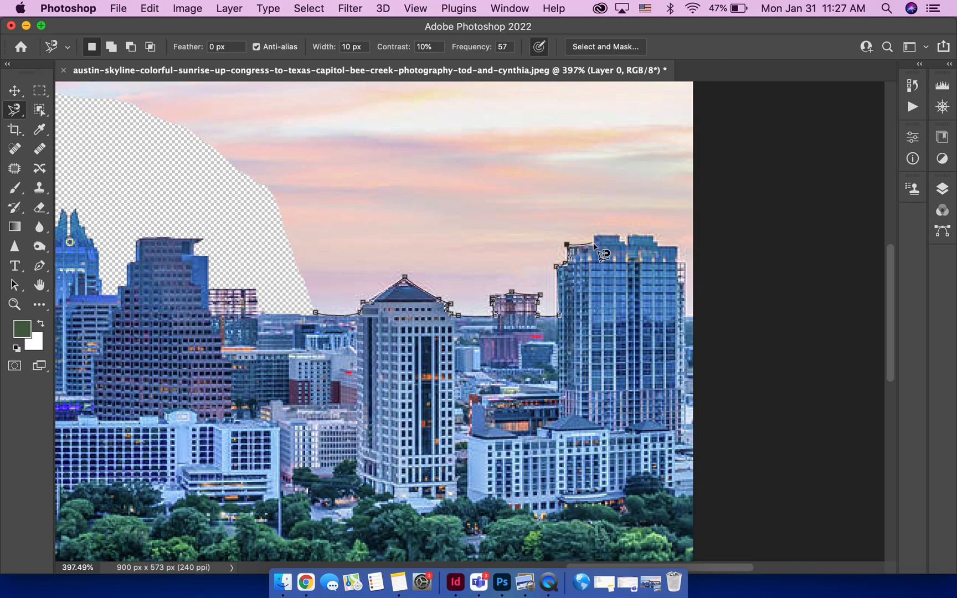
left_click(619, 237)
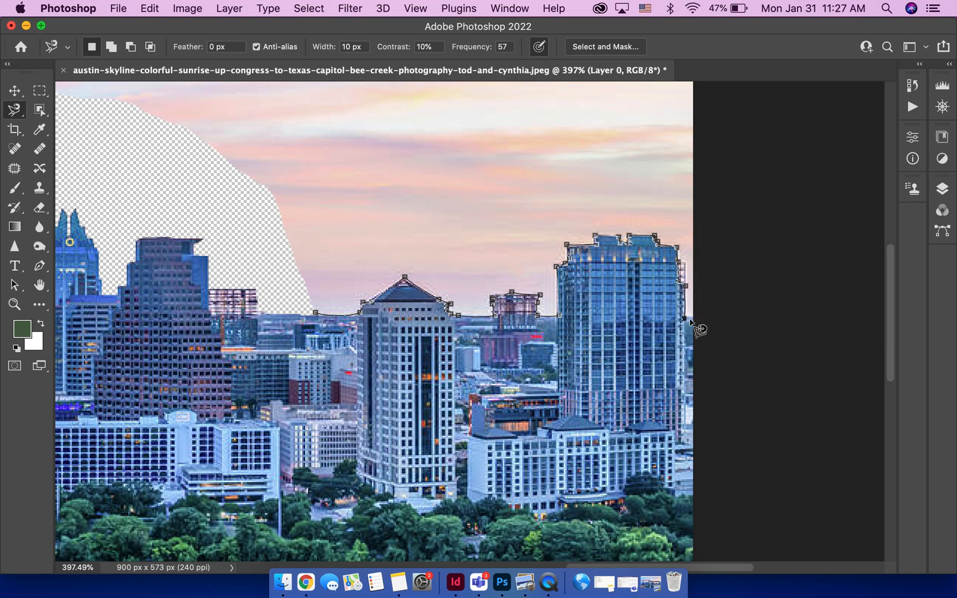
left_click(682, 188)
left_click(336, 210)
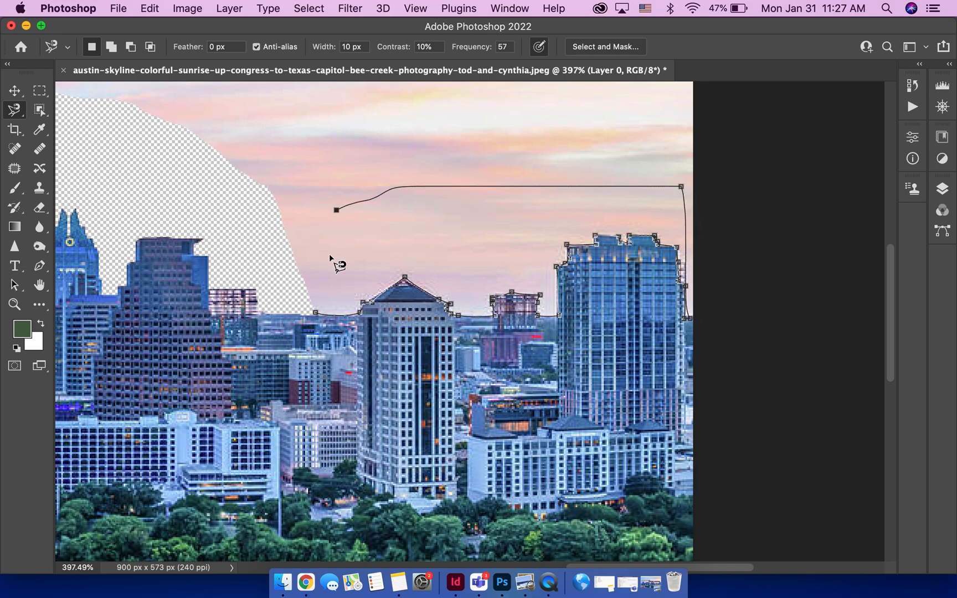
left_click(316, 312)
key("Delete")
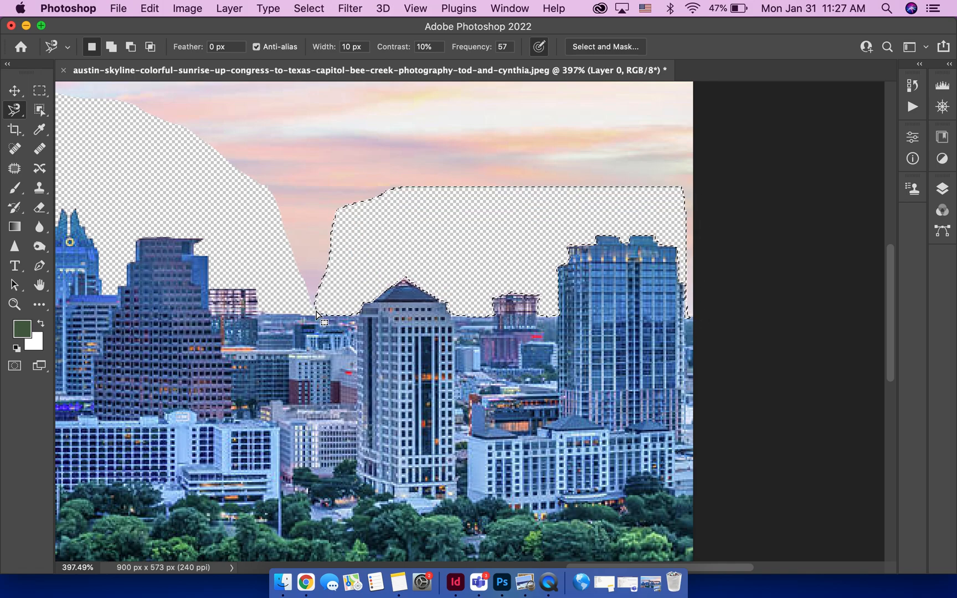
scroll(472, 324, "down", 3)
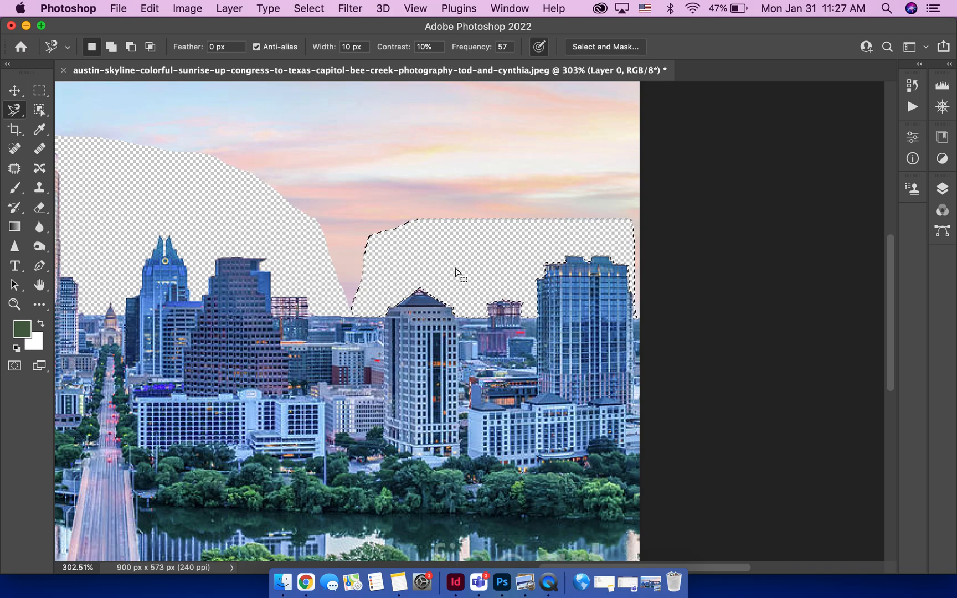
right_click(456, 272)
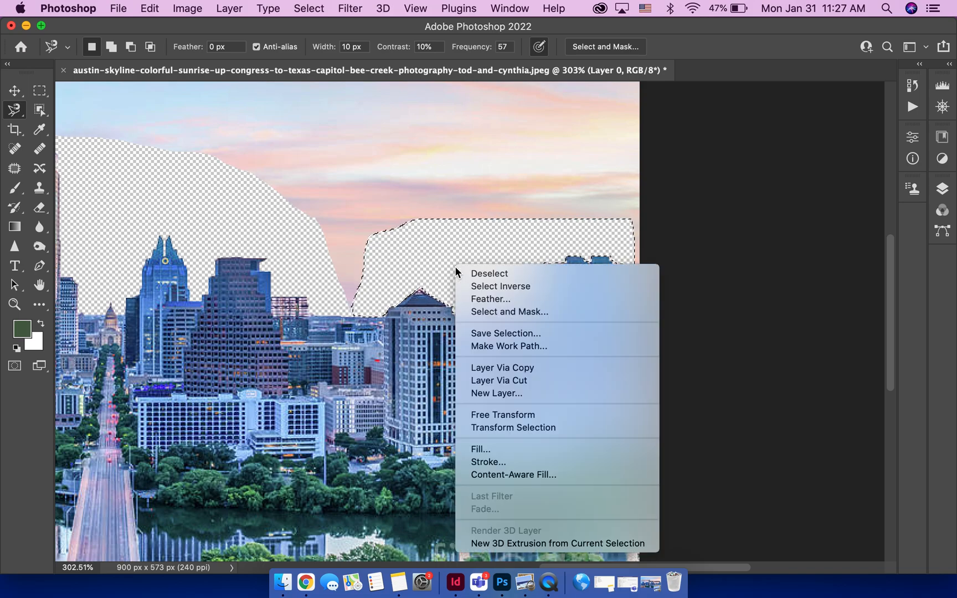
left_click(500, 279)
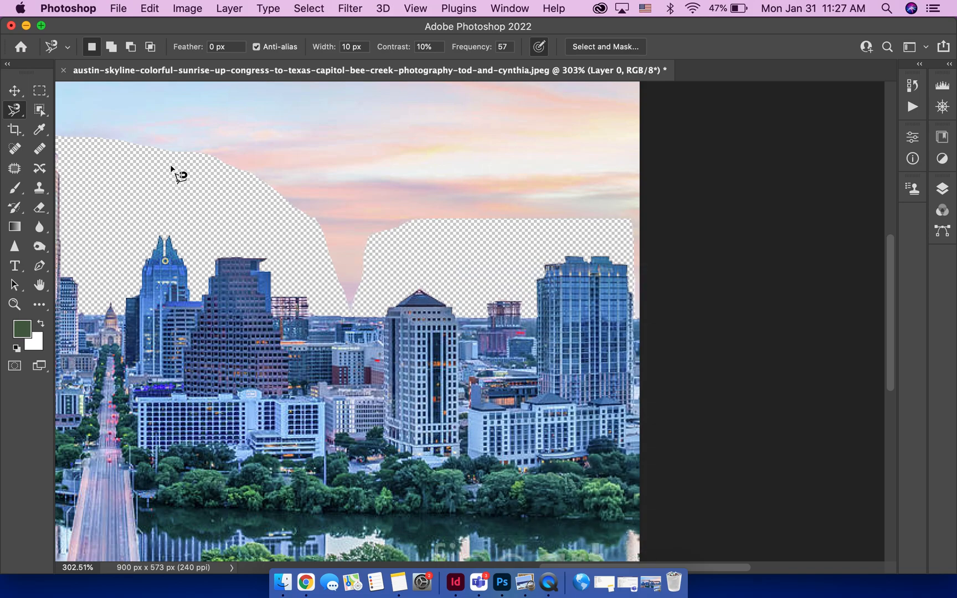
Step: Erase most of the remaining sky above the skyline with a 105 px Eraser at 100% hardness
scroll(179, 175, "down", 1)
scroll(173, 166, "left", 2)
scroll(173, 166, "left", 5)
scroll(173, 166, "up", 2)
key("e")
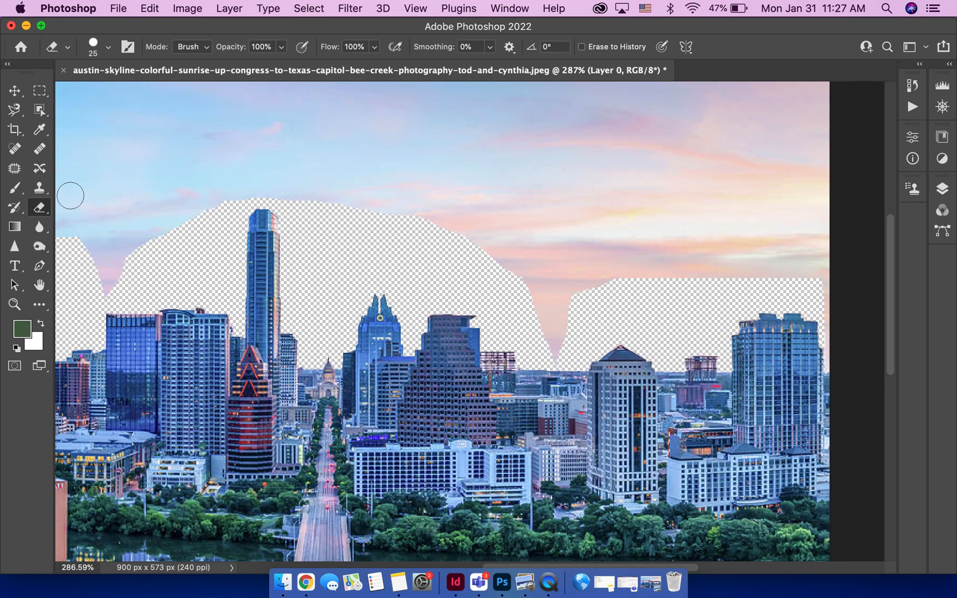
scroll(142, 209, "down", 2)
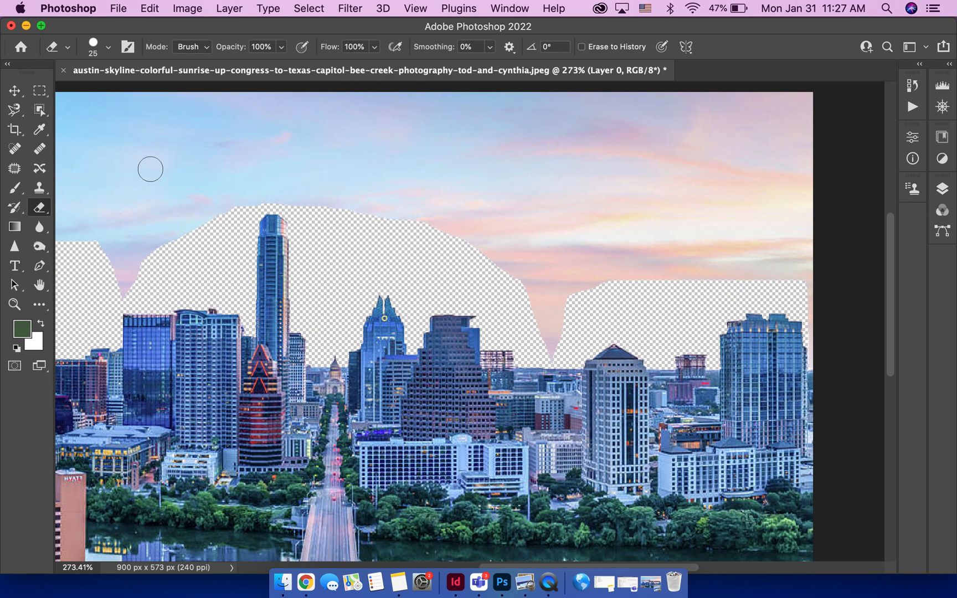
right_click(151, 167)
left_click_drag(259, 205, 285, 205)
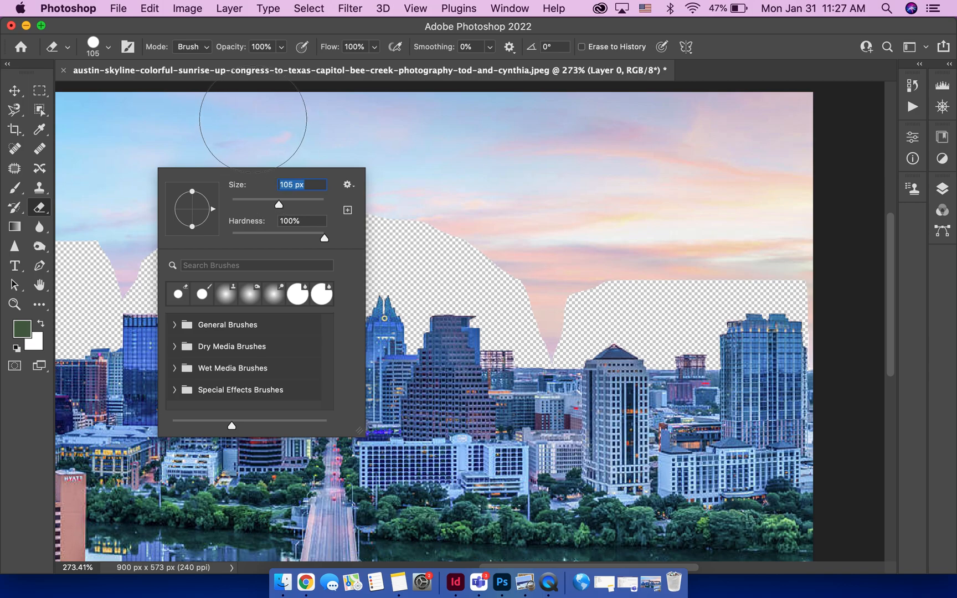
scroll(249, 122, "down", 1)
left_click(177, 132)
mouse_move(151, 141)
left_mouse_down()
mouse_move(92, 144)
mouse_move(90, 212)
mouse_move(223, 213)
mouse_move(154, 261)
left_mouse_up()
mouse_move(225, 142)
left_mouse_down()
mouse_move(260, 131)
mouse_move(511, 135)
mouse_move(775, 168)
mouse_move(752, 157)
mouse_move(644, 168)
mouse_move(635, 239)
mouse_move(709, 253)
mouse_move(769, 244)
mouse_move(461, 223)
mouse_move(381, 187)
mouse_move(279, 174)
mouse_move(549, 297)
left_mouse_up()
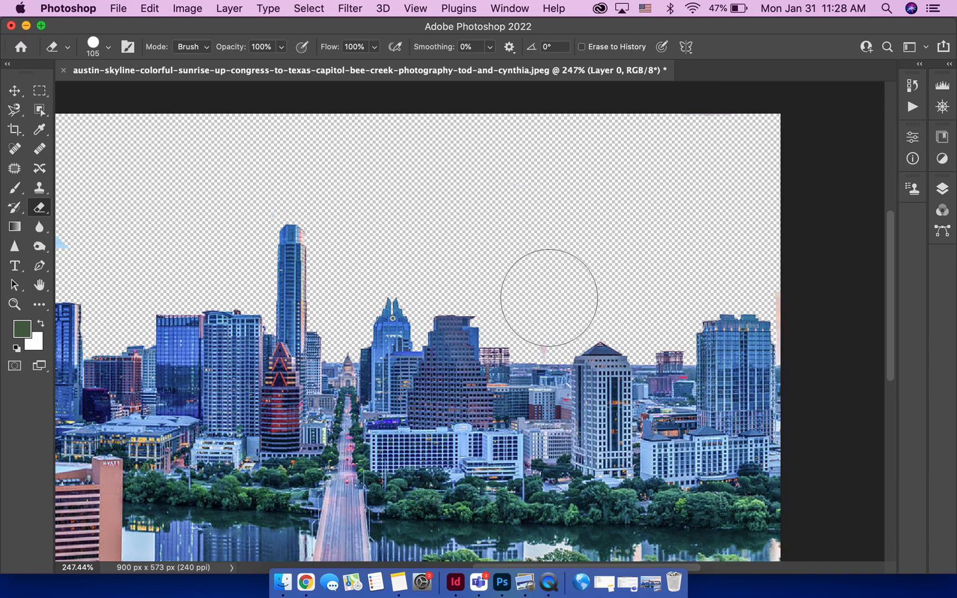
Step: Erase the leftover pink sky fragment above the horizon between the central towers with a 17 px Eraser
scroll(533, 283, "up", 6)
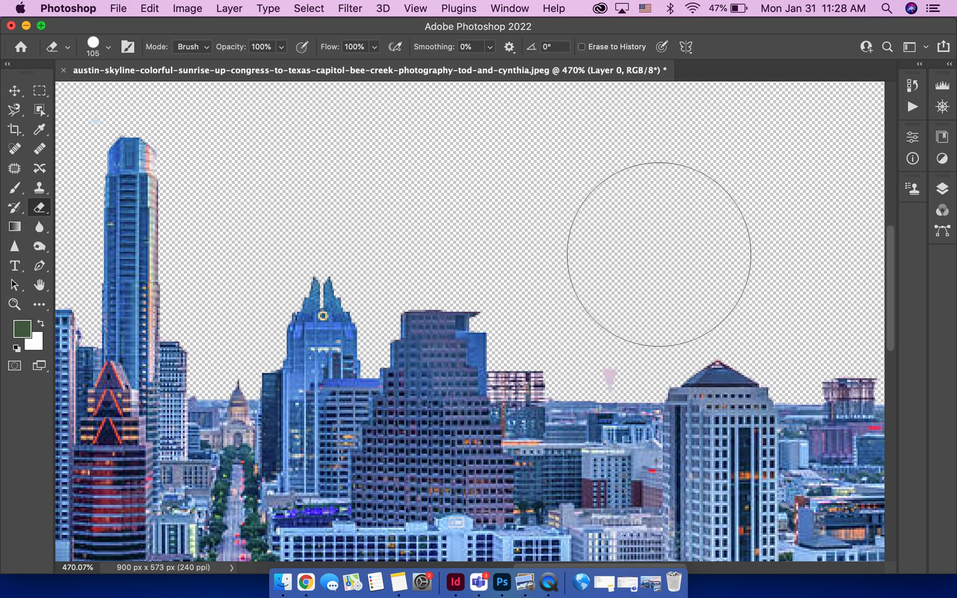
right_click(659, 254)
left_click_drag(757, 275, 739, 269)
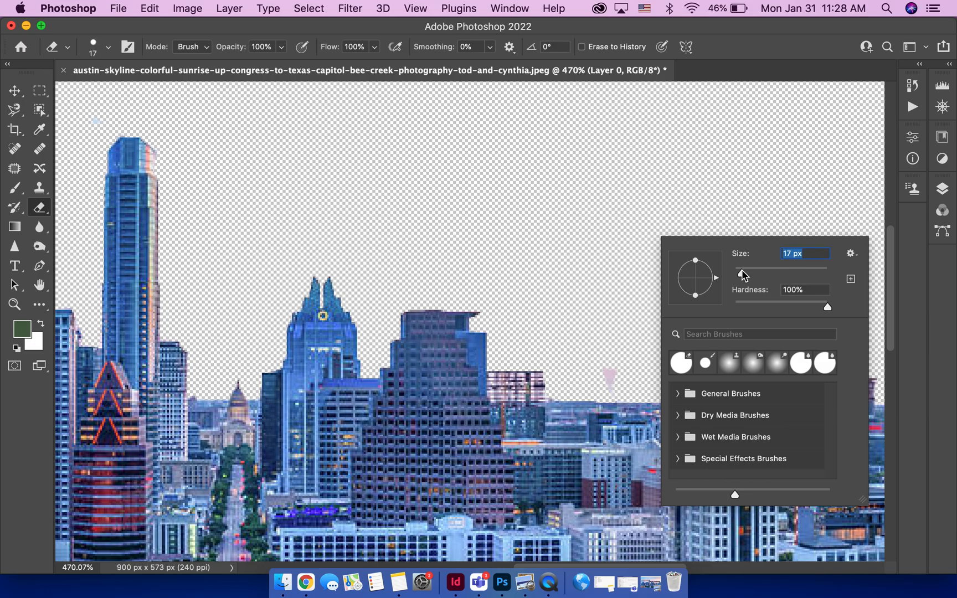
left_click(622, 353)
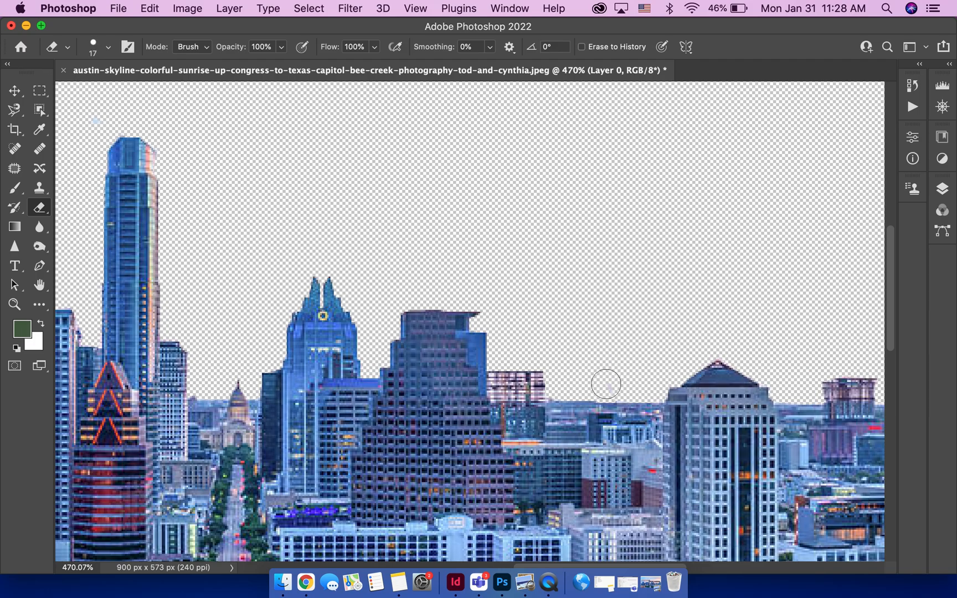
Step: Erase the blue sky left along the photo's left edge with a 236 px Eraser, down to the horizon
scroll(521, 246, "left", 2)
scroll(522, 246, "left", 10)
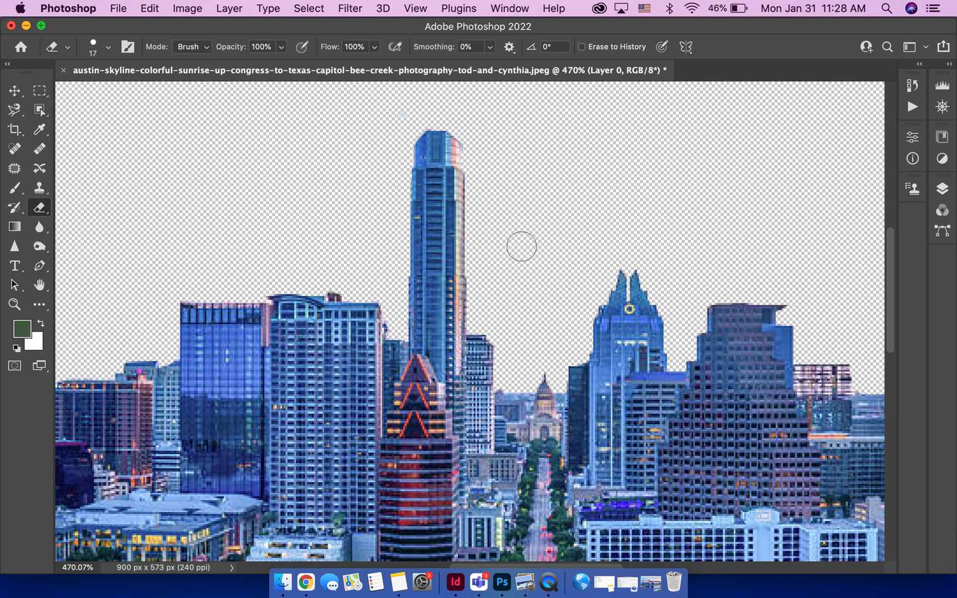
scroll(242, 283, "left", 3)
scroll(241, 284, "left", 7)
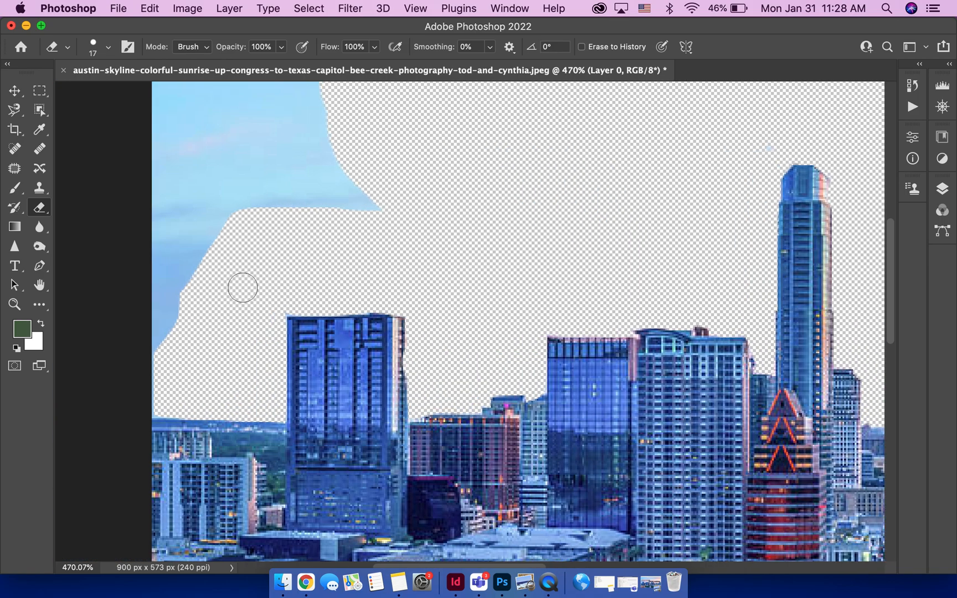
scroll(290, 217, "down", 1)
scroll(290, 217, "up", 3)
right_click(290, 219)
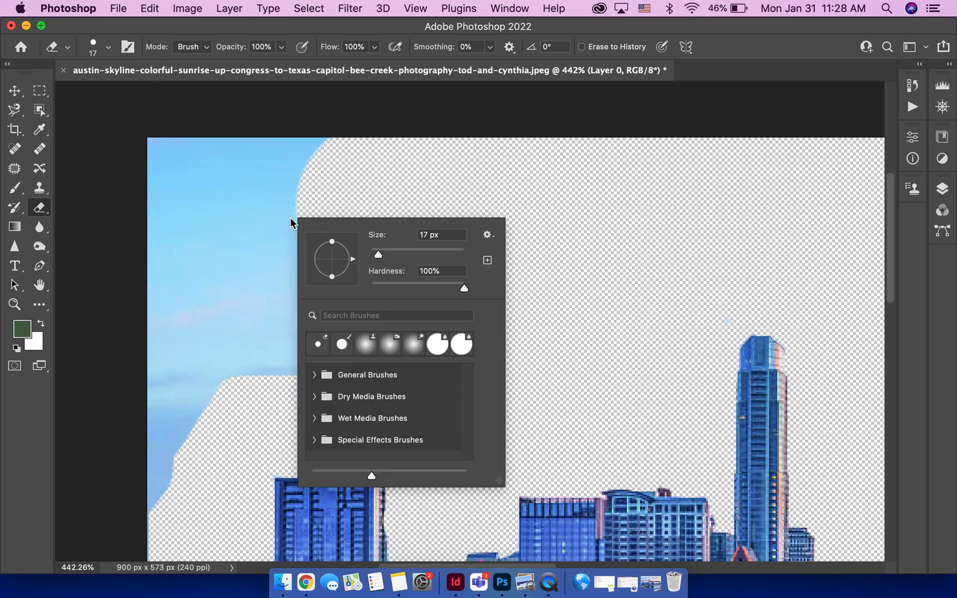
left_click_drag(374, 254, 442, 260)
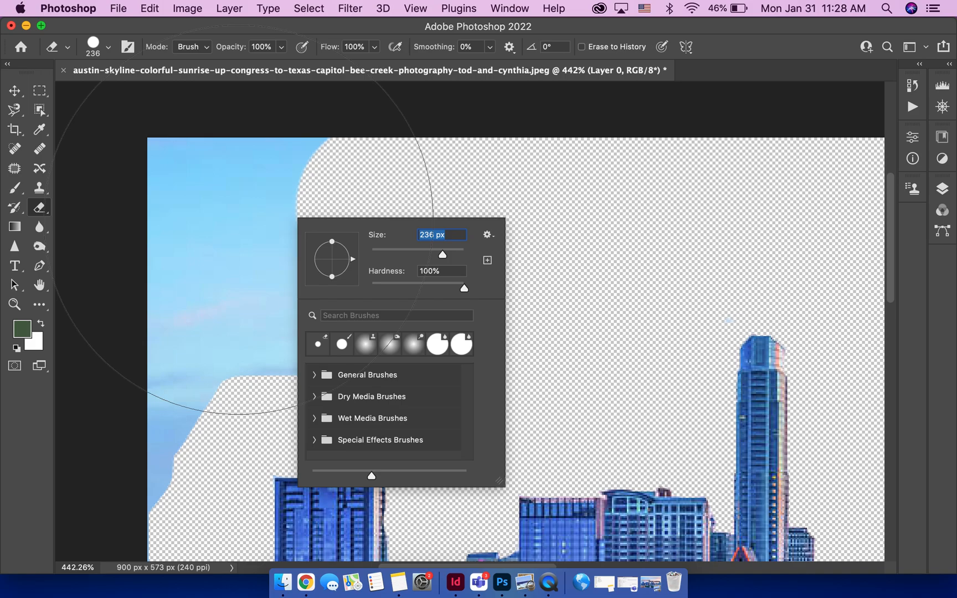
left_click(265, 217)
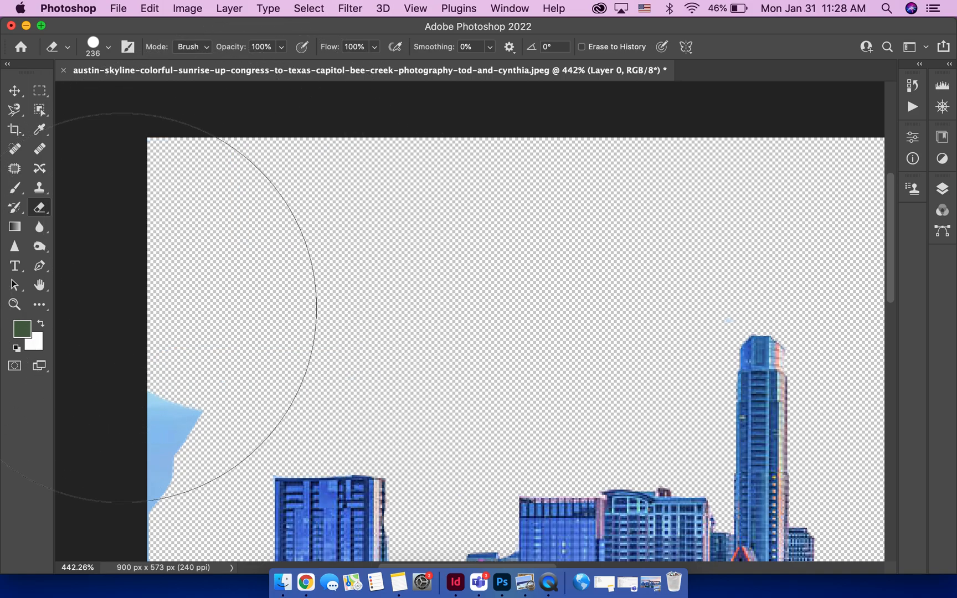
left_click(94, 352)
scroll(78, 299, "down", 5)
left_click(61, 257)
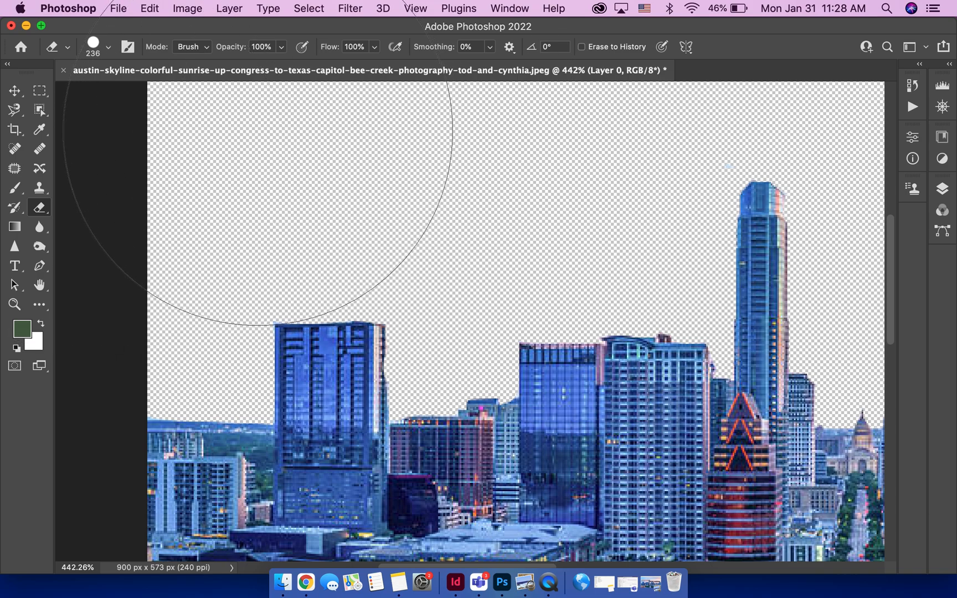
Step: Erase the thin strip of sky at the photo's right edge beside the last tower with a 20 px Eraser
scroll(465, 99, "right", 8)
scroll(464, 100, "right", 20)
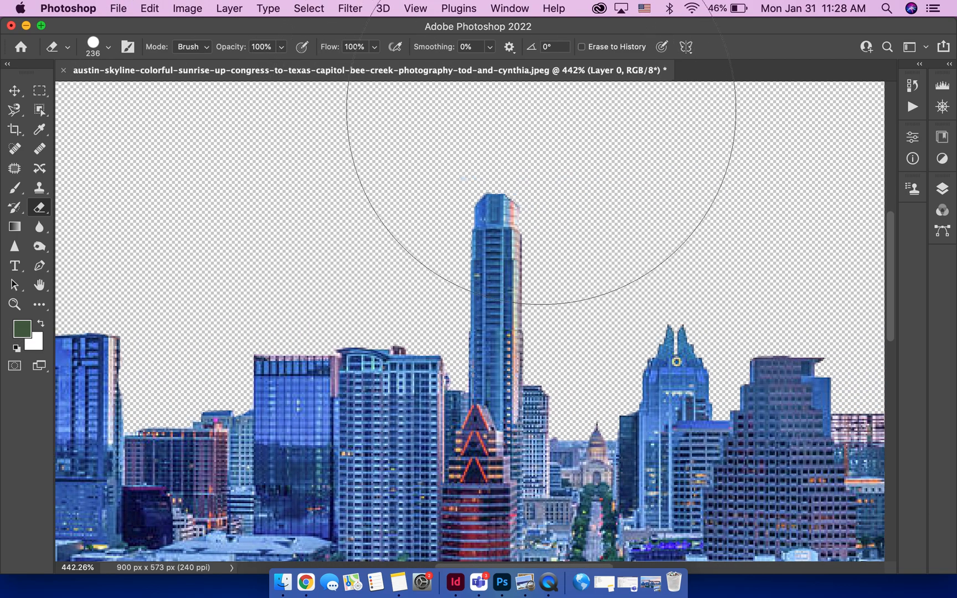
scroll(542, 108, "right", 2)
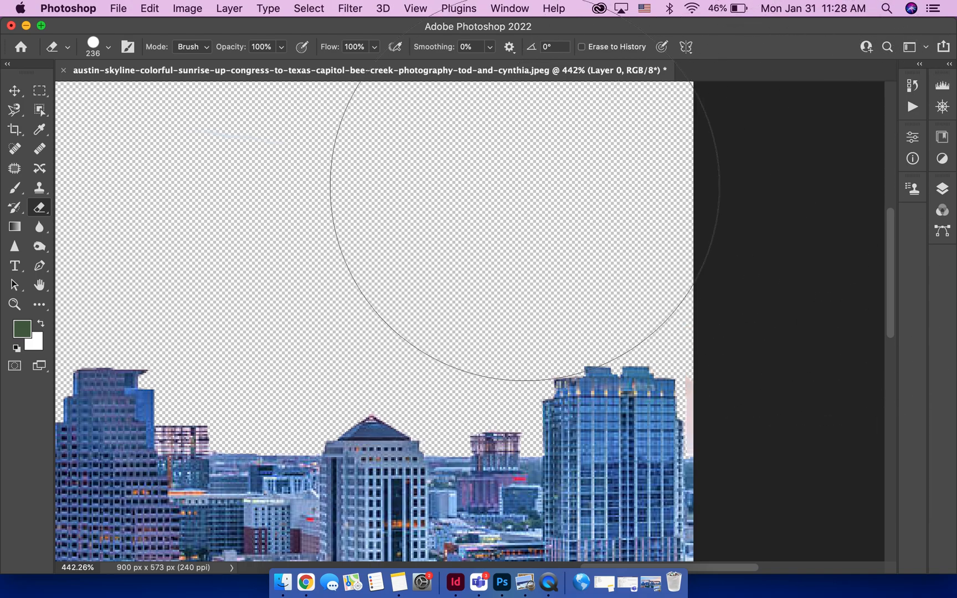
right_click(383, 165)
left_click_drag(530, 197, 468, 196)
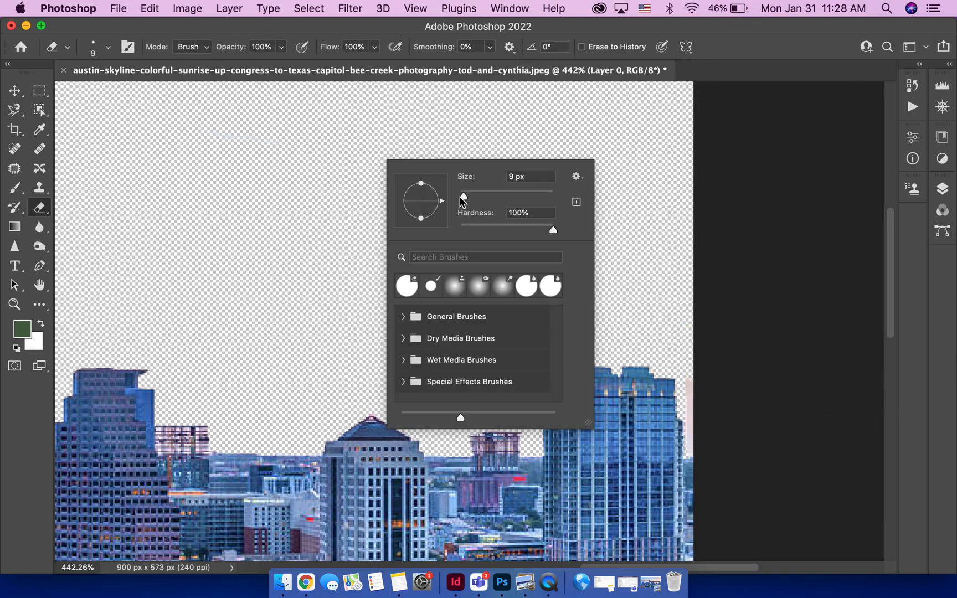
left_click(366, 222)
left_click_drag(700, 367, 700, 443)
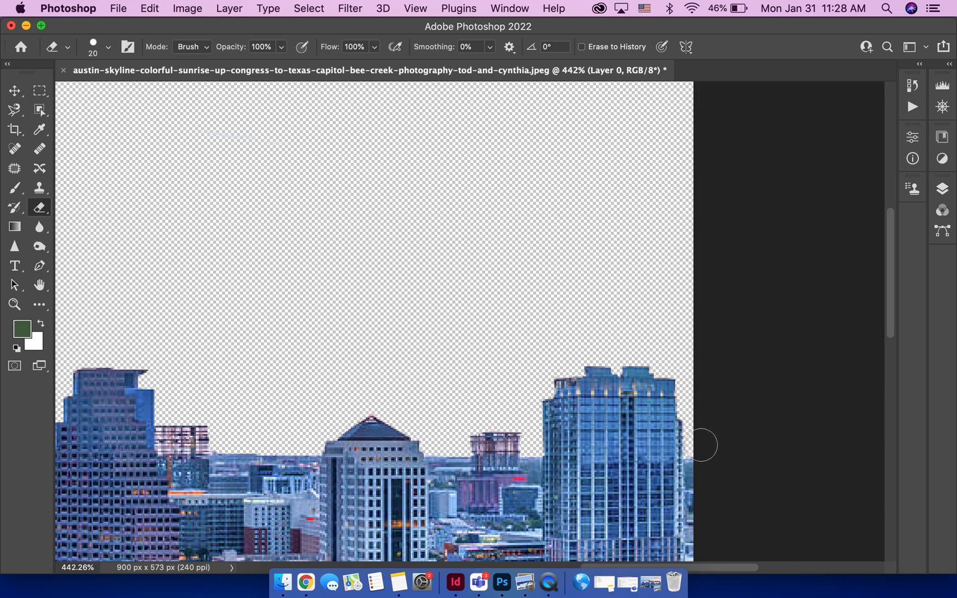
Step: Start saving the sky-free skyline as a new file on the Desktop, named AustinSkylineupdated
scroll(608, 213, "down", 5)
scroll(607, 213, "left", 10)
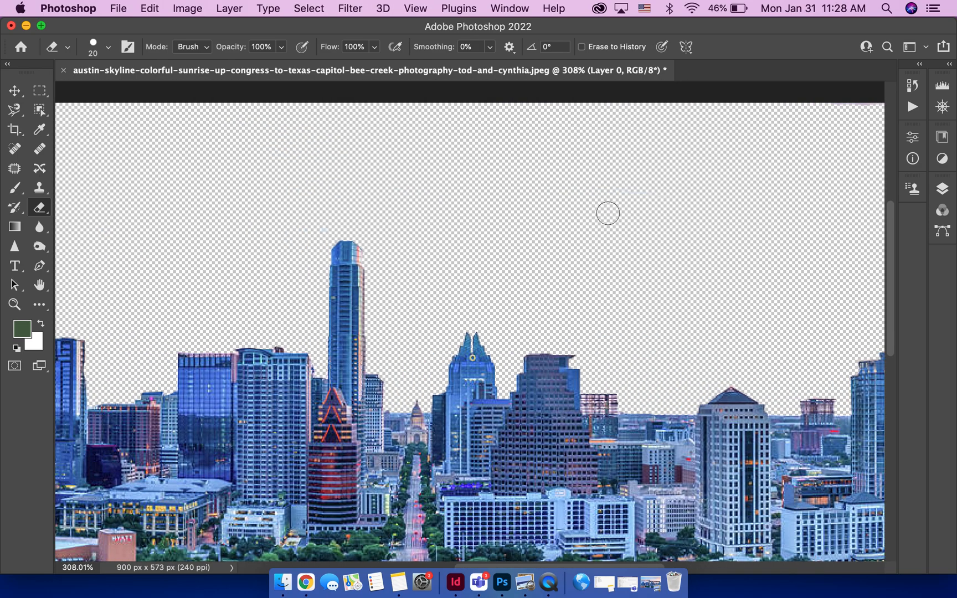
scroll(608, 213, "down", 3)
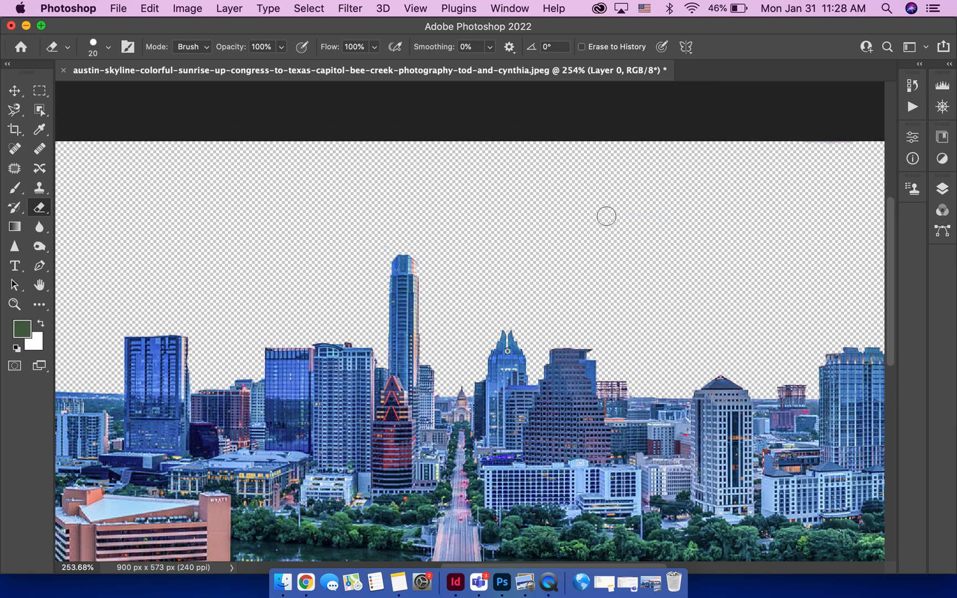
scroll(608, 213, "down", 4)
scroll(560, 308, "down", 3)
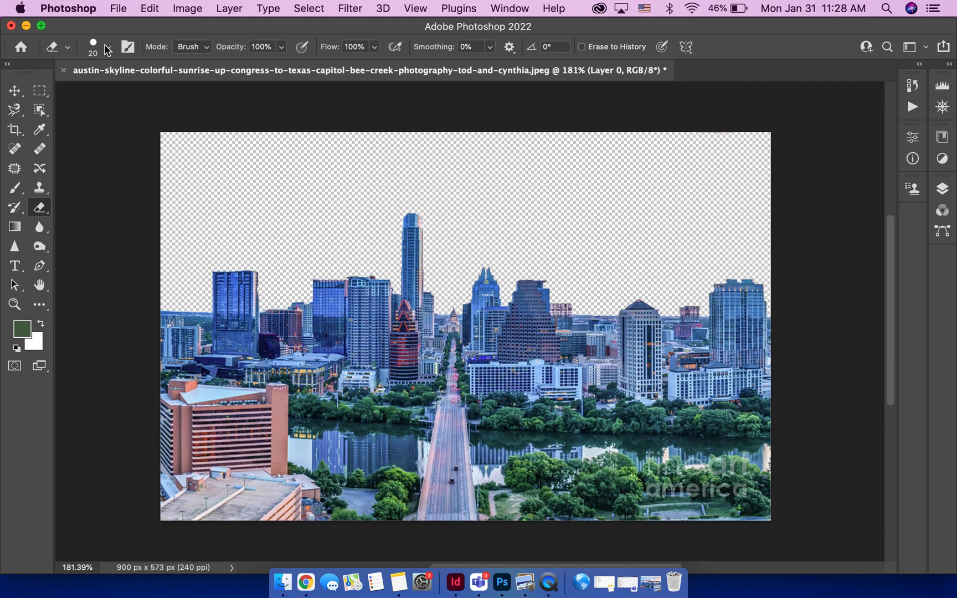
left_click(15, 91)
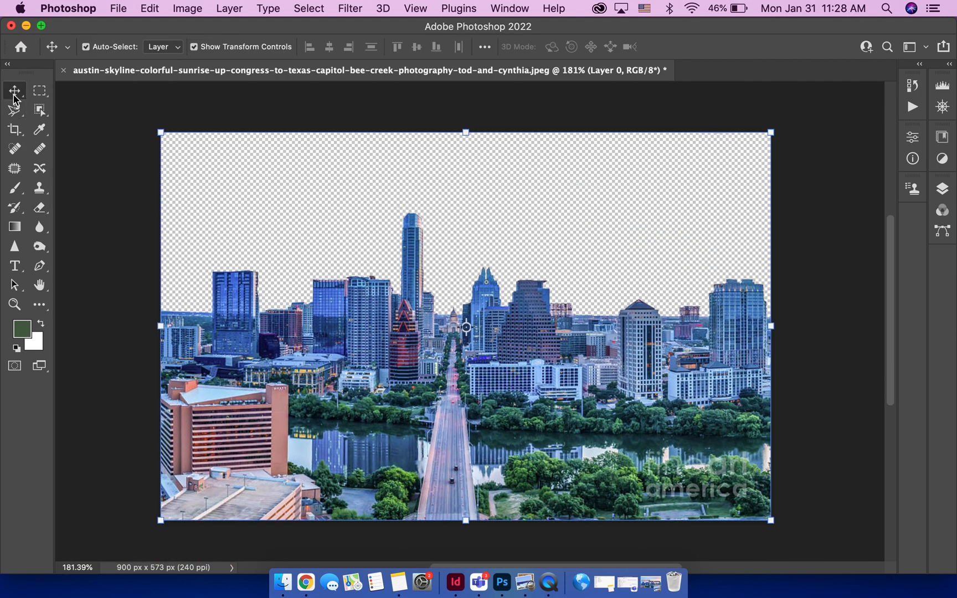
left_click(113, 6)
left_click(147, 166)
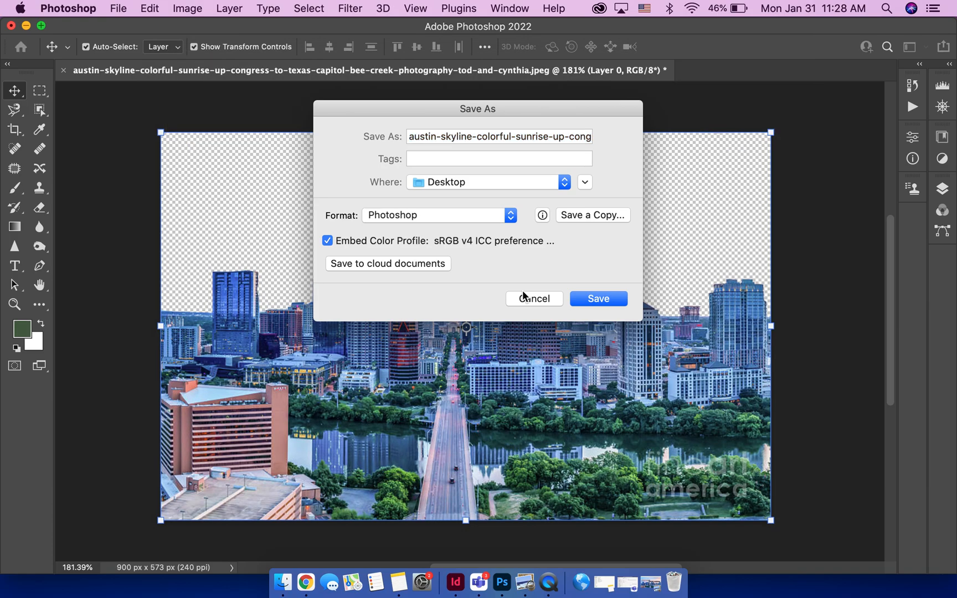
double_click(542, 137)
key("super+a")
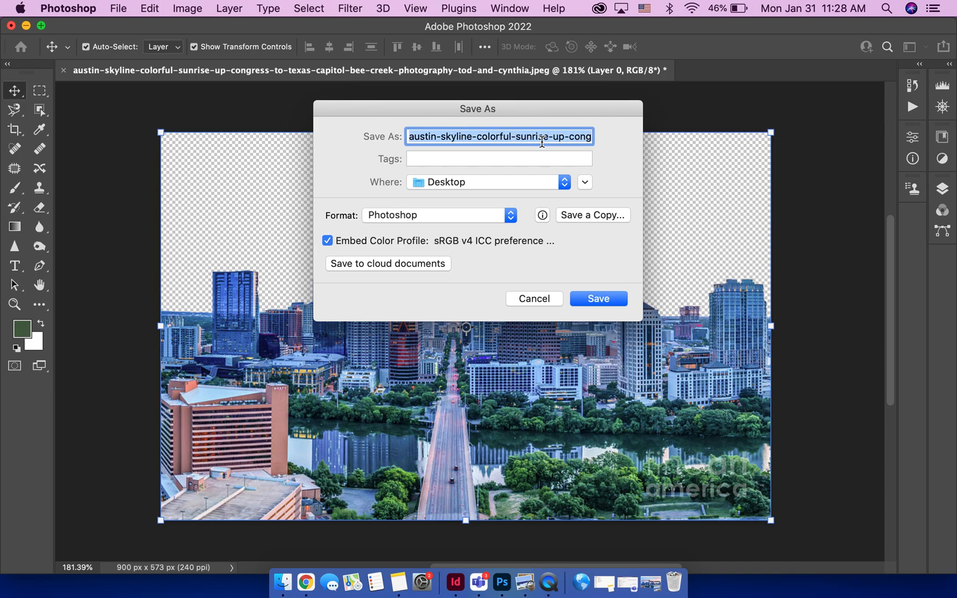
key("BackSpace")
type("AustinSkylineupdated")
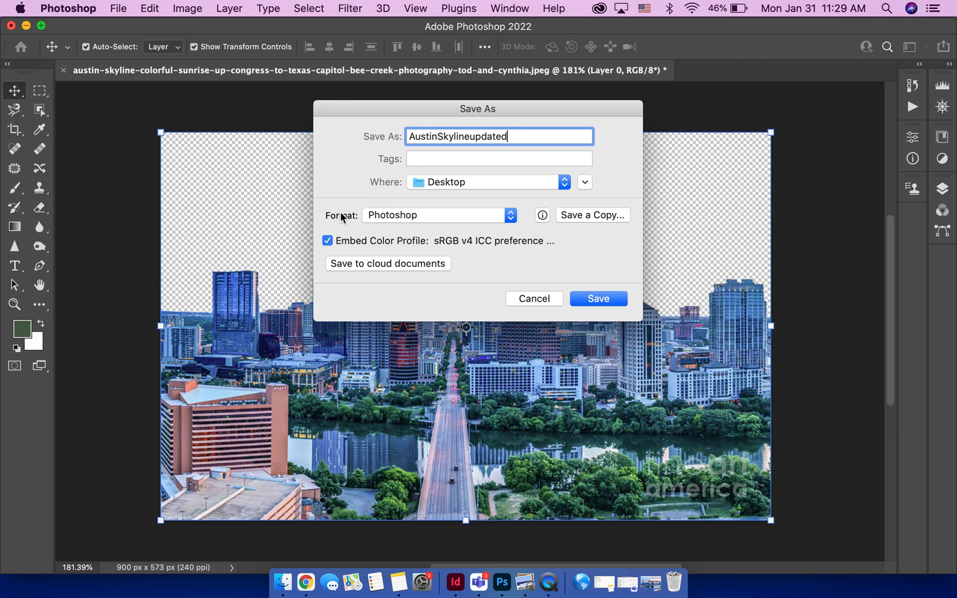
Step: Save the file in Photoshop format with Maximize Compatibility on, and deselect the layer
left_click(390, 217)
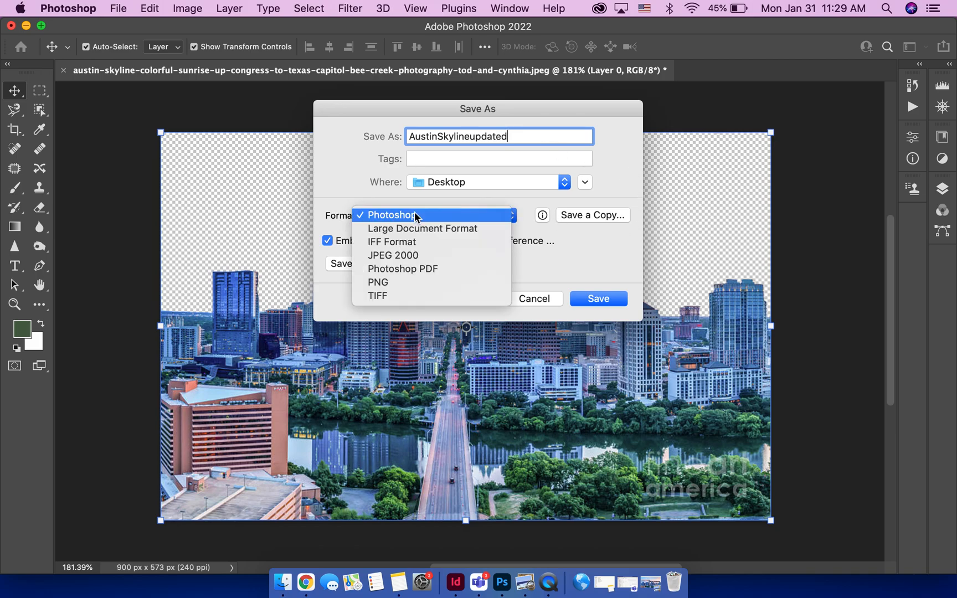
left_click(461, 215)
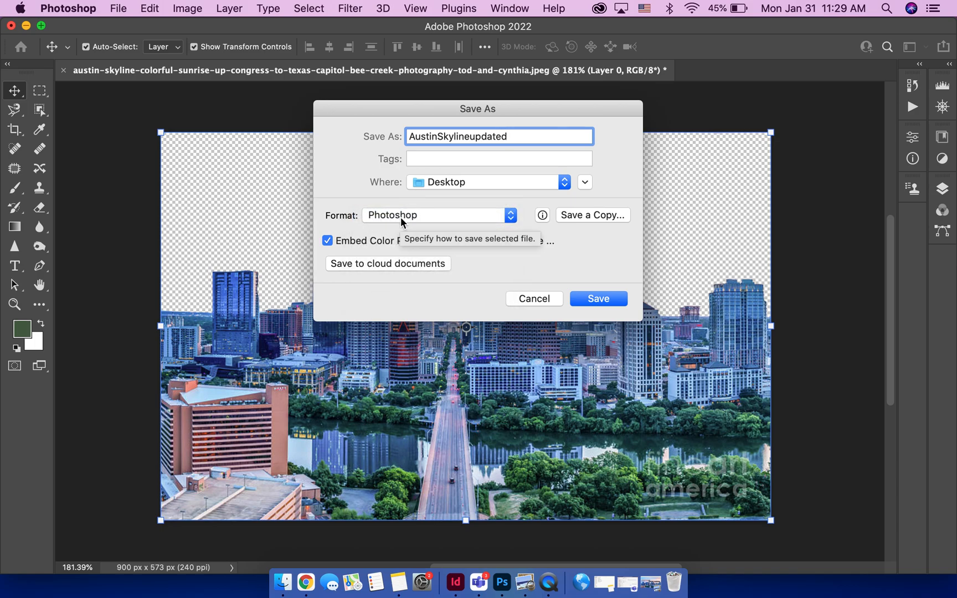
left_click(598, 298)
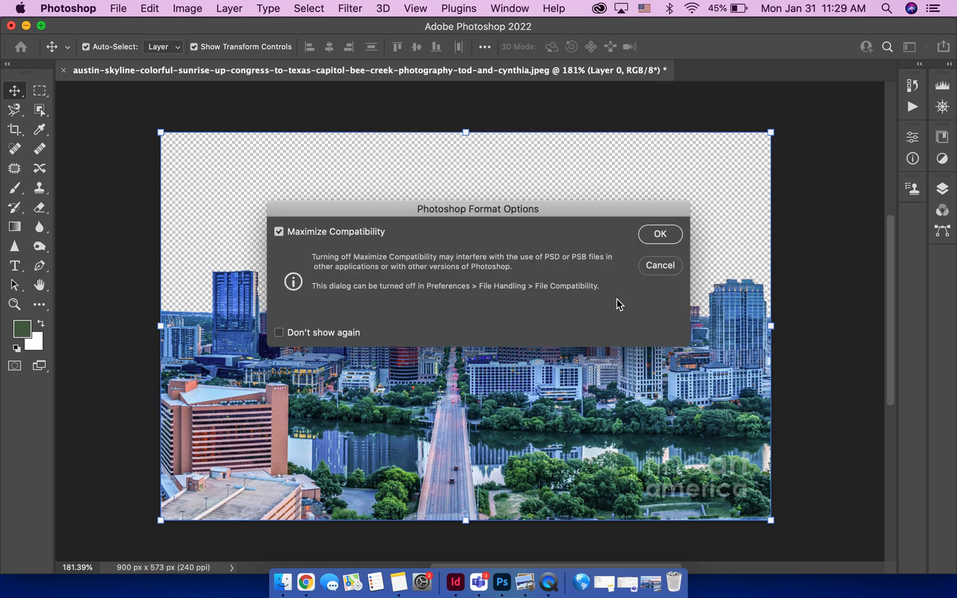
left_click(648, 237)
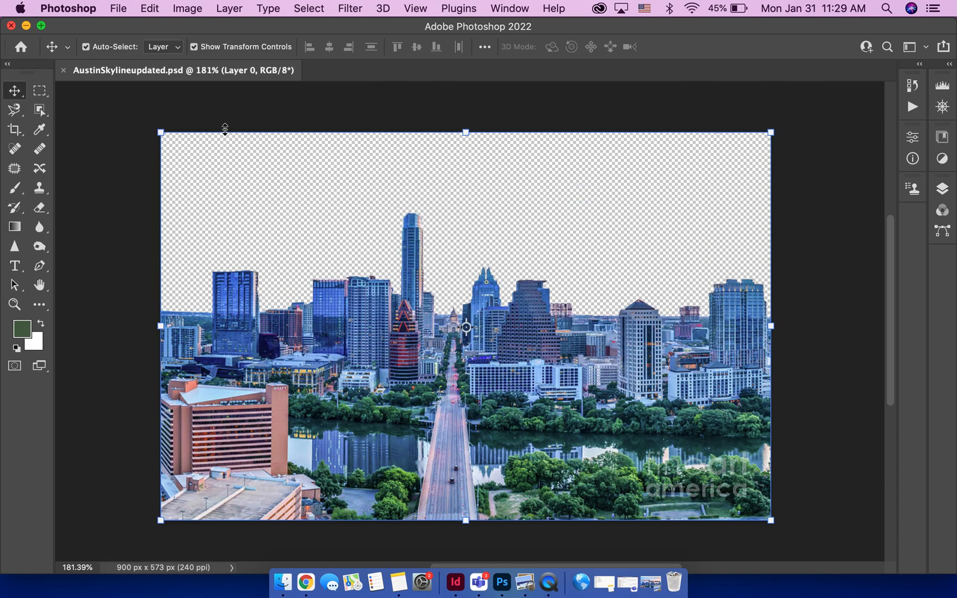
left_click(120, 92)
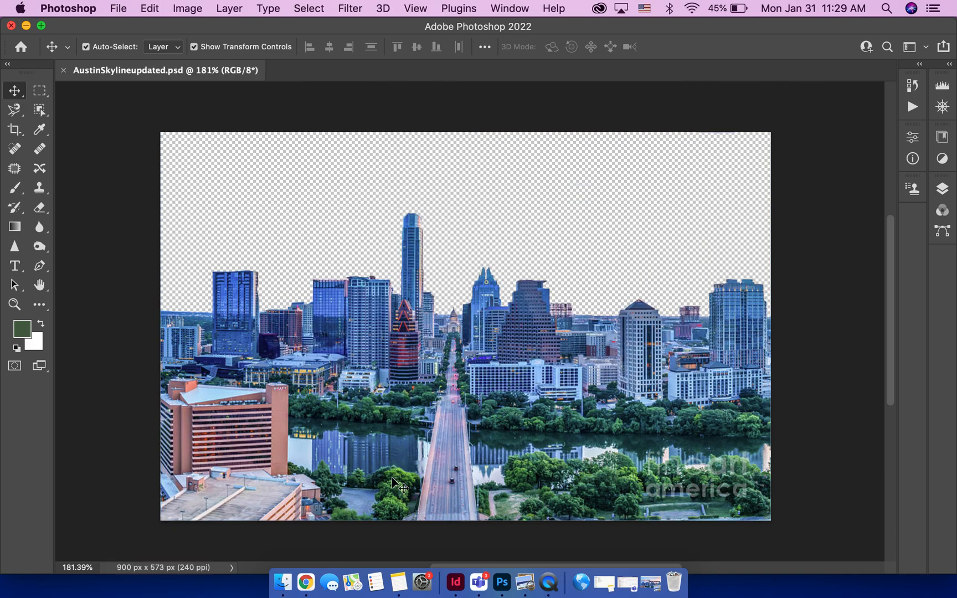
Step: Switch to InDesign, copy the skyline photo that covers the spread, and paste the copy in place
left_click(454, 581)
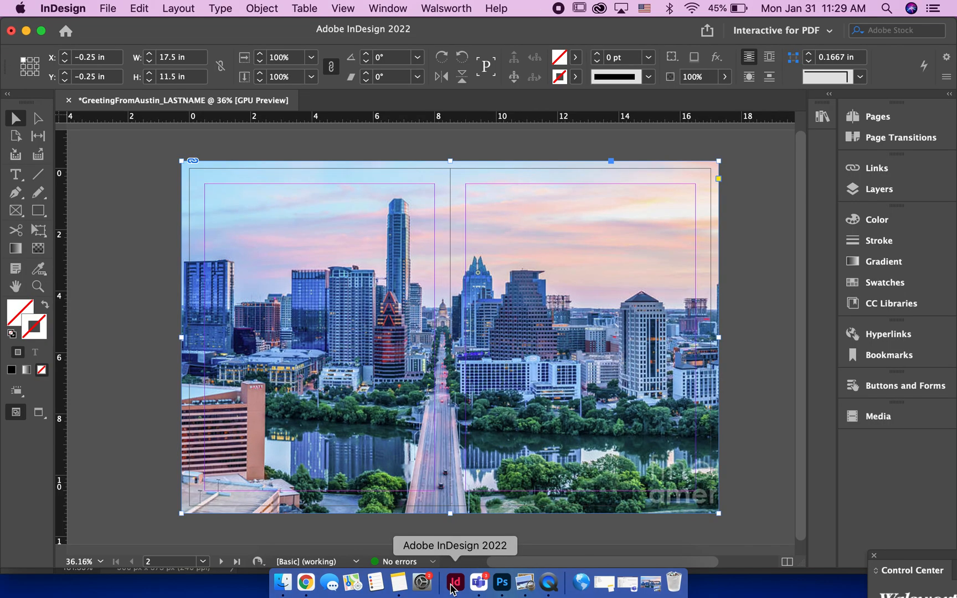
left_click(110, 361)
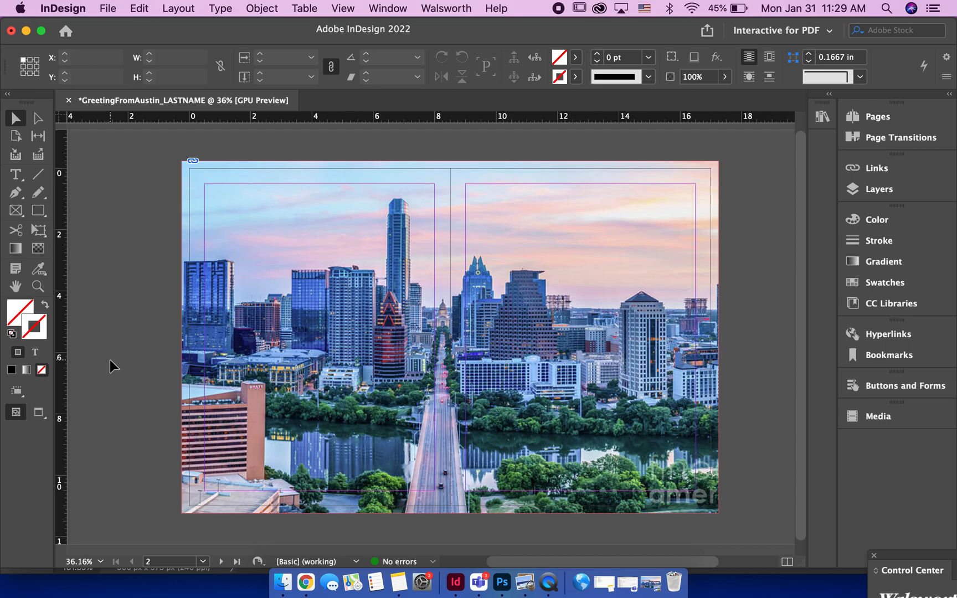
left_click(308, 261)
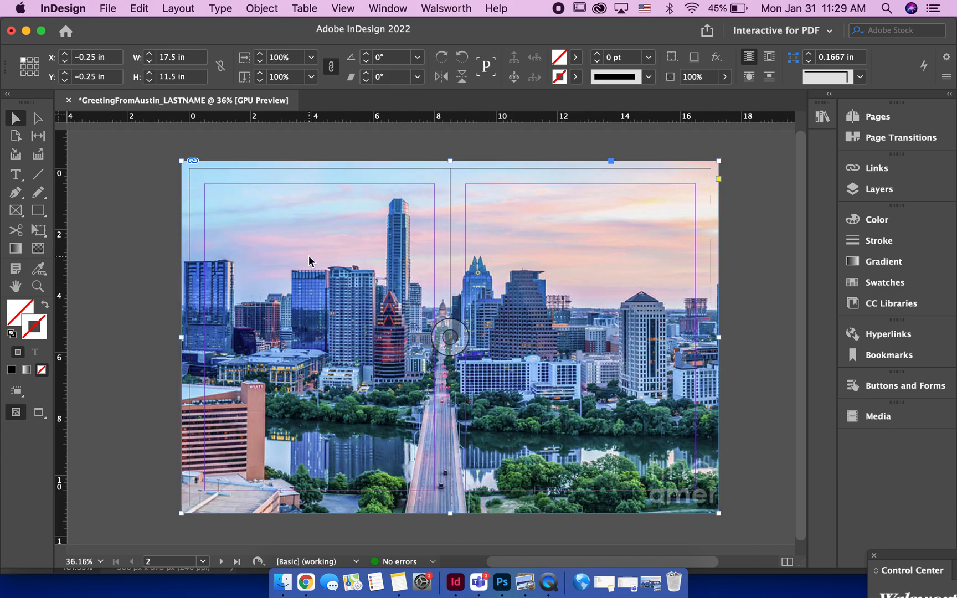
right_click(309, 260)
left_click(381, 112)
left_click(154, 210)
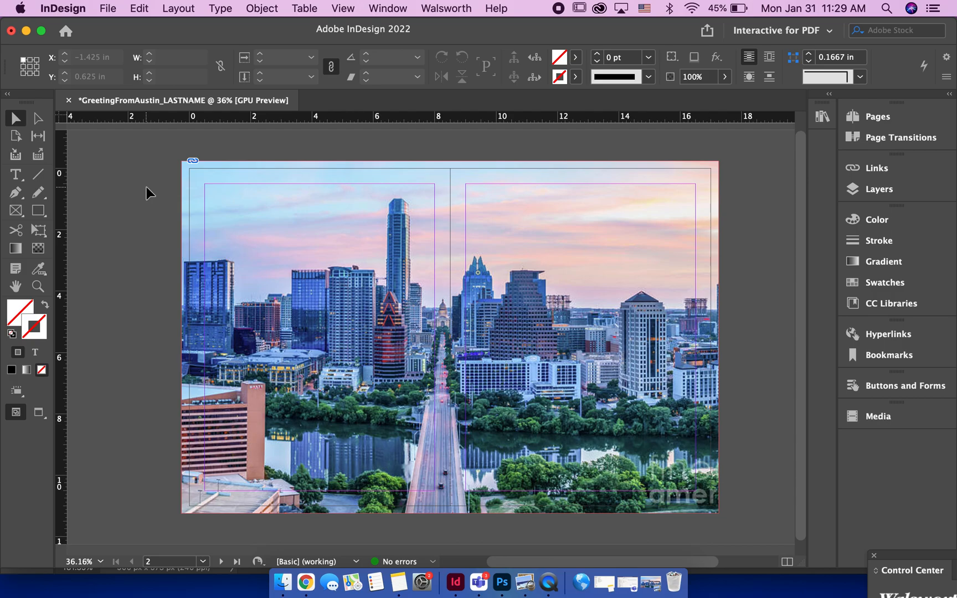
right_click(147, 192)
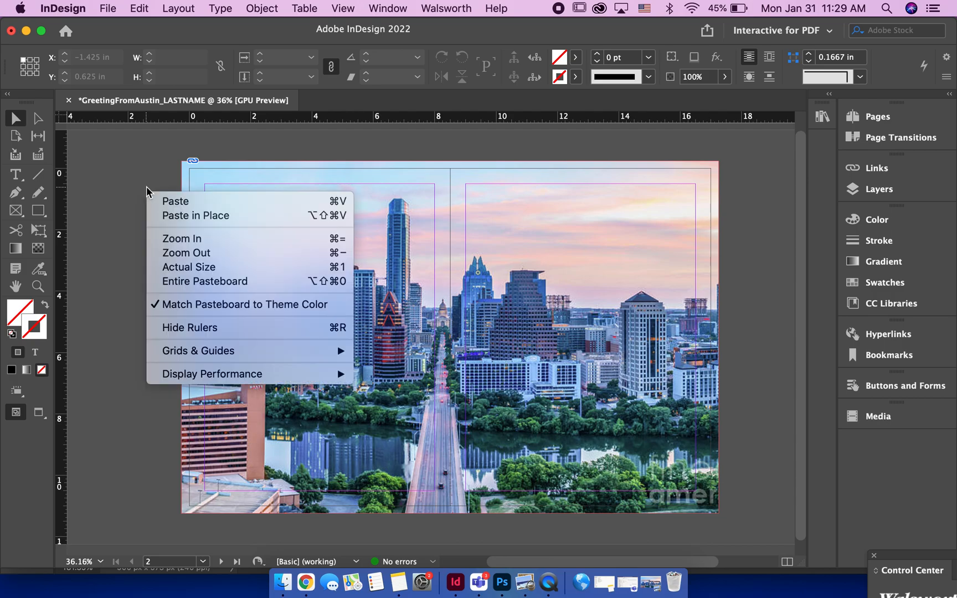
left_click(213, 216)
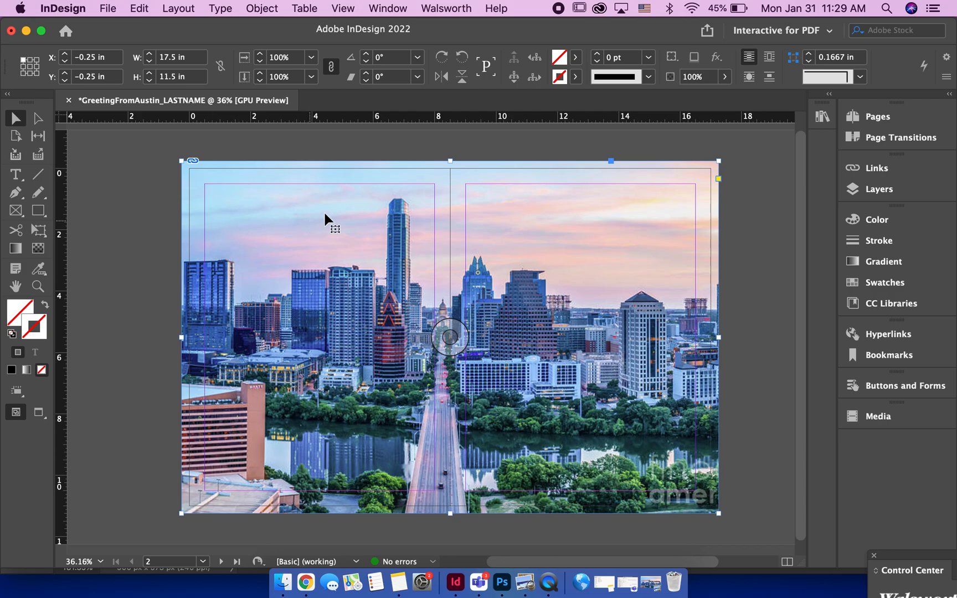
Step: Pull in the left edge of the pasted photo's frame to check the copy, and restore the frame to 17.5 in wide
left_click_drag(181, 337, 269, 341)
key("super+z")
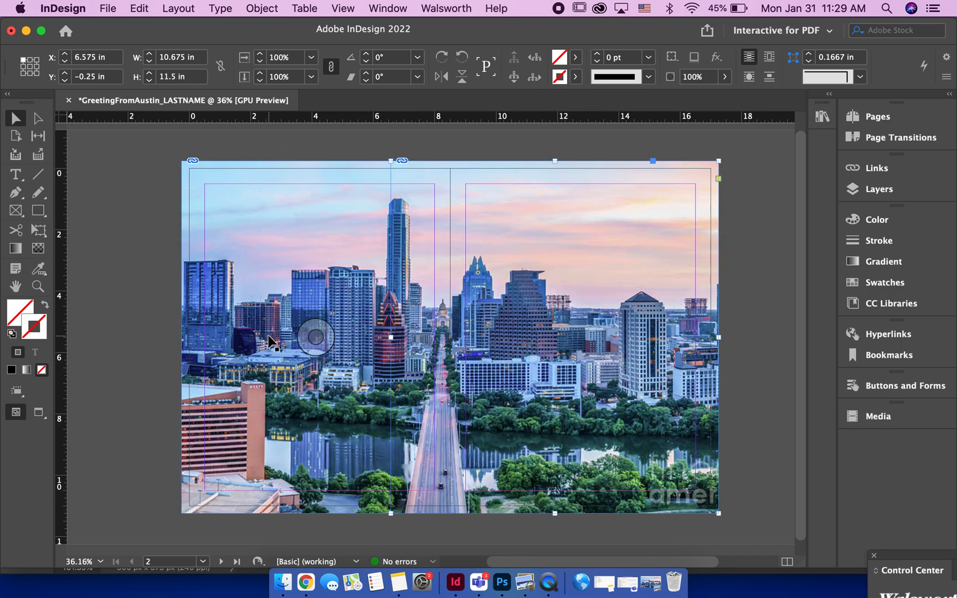
left_click_drag(390, 337, 184, 317)
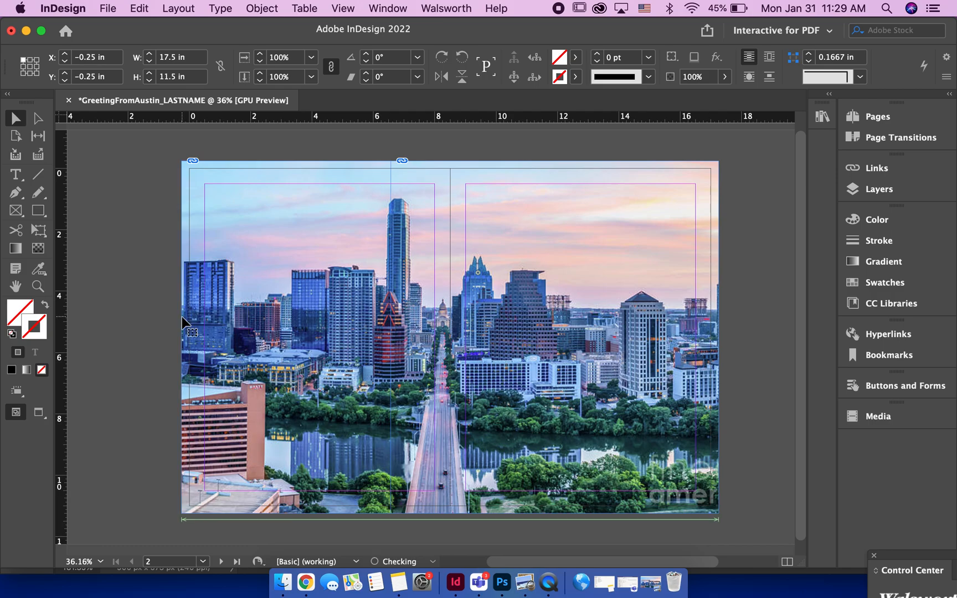
Step: Select the pasted photo's frame and replace its image with AustinSkylineupdated.psd from the Desktop
left_click(460, 331)
key("super+shift+a")
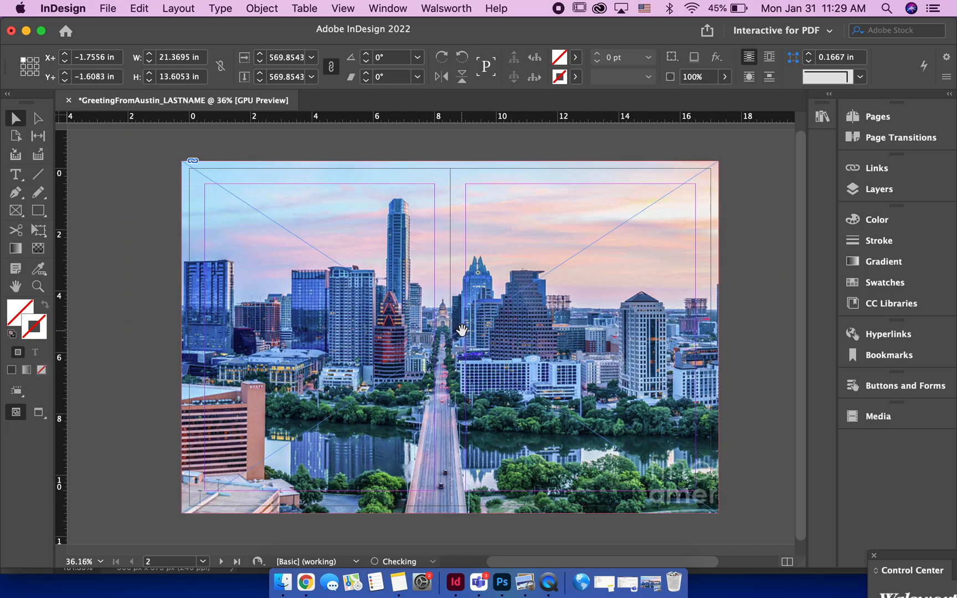
left_click(490, 381)
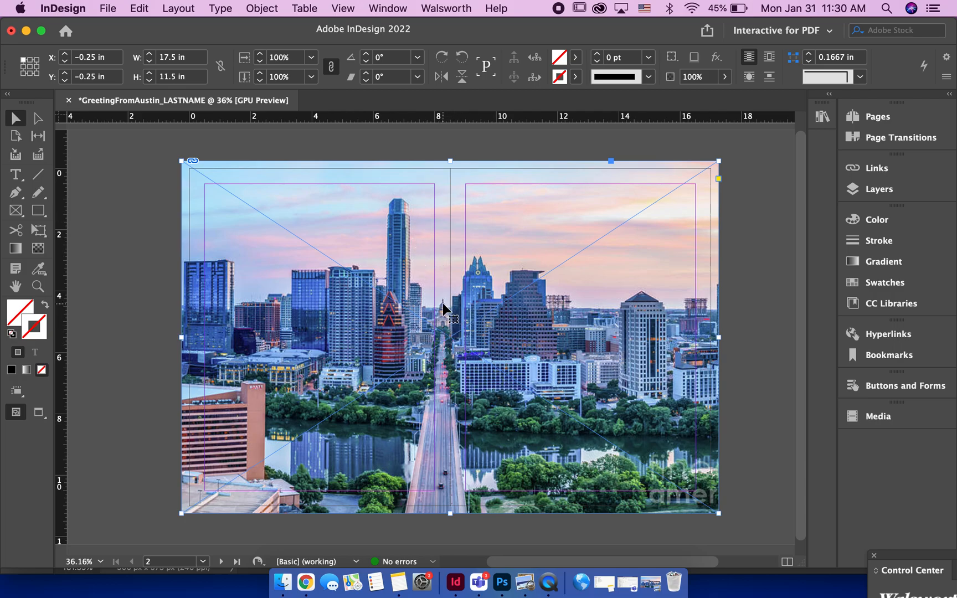
left_click(108, 8)
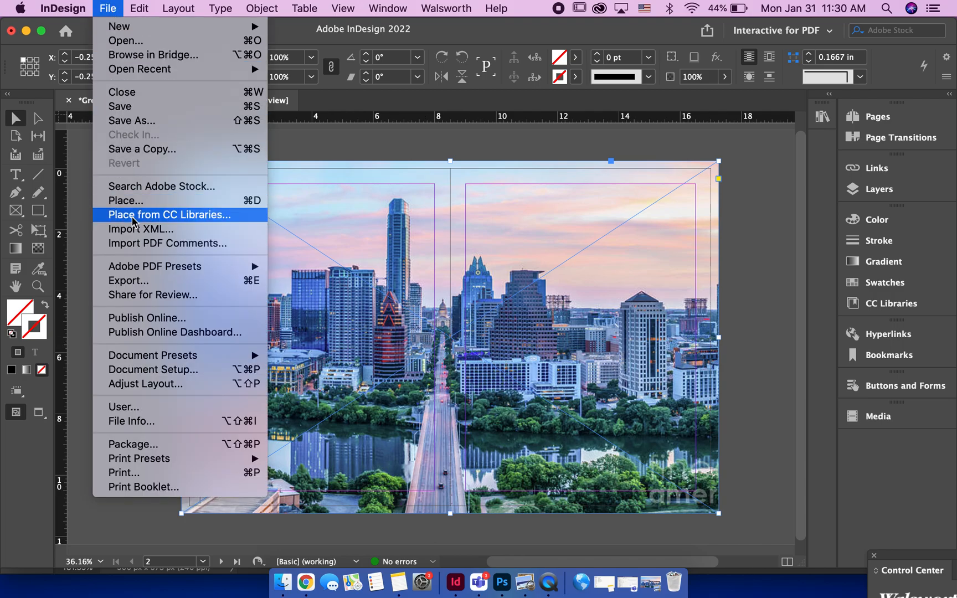
left_click(145, 201)
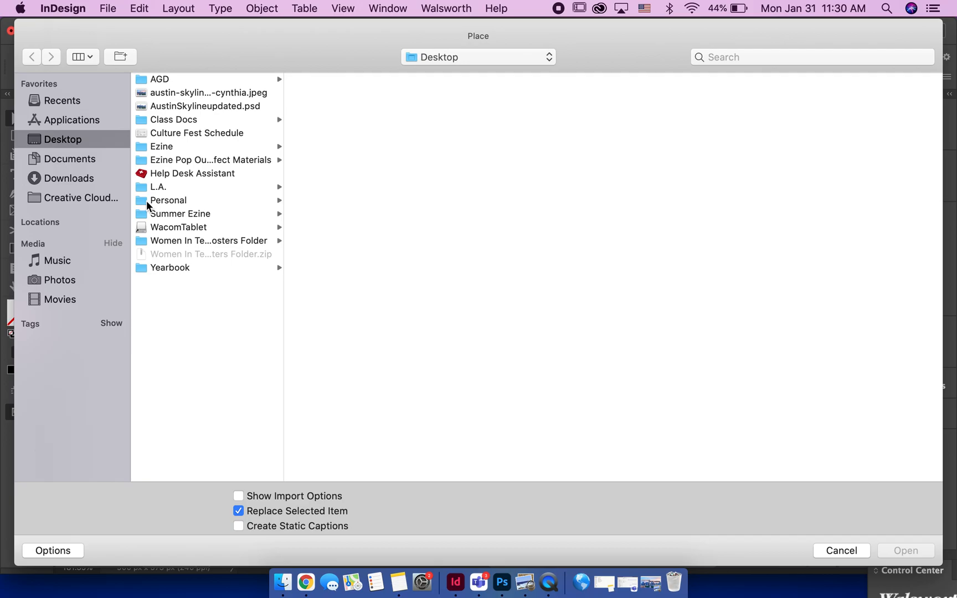
left_click(242, 105)
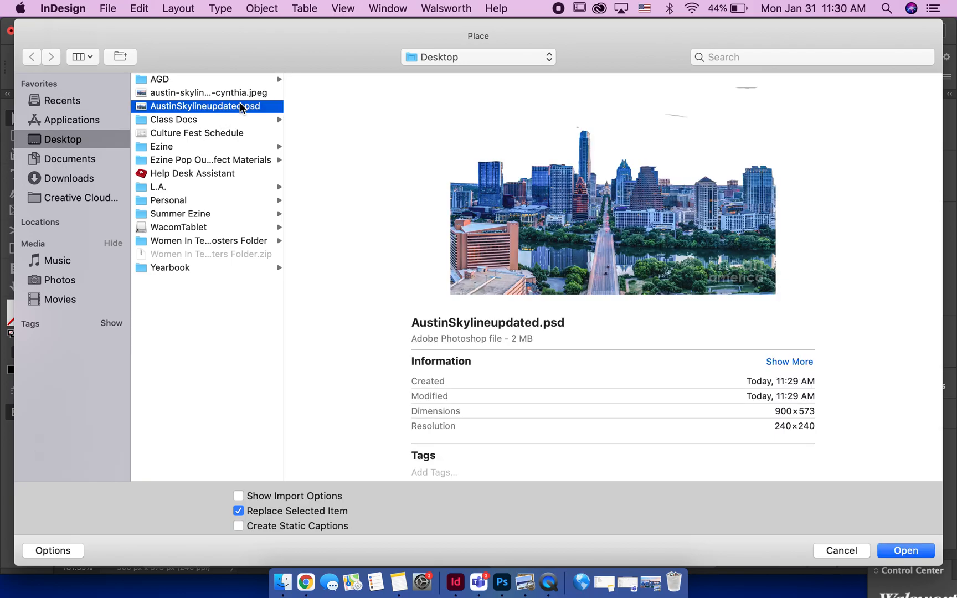
left_click(905, 550)
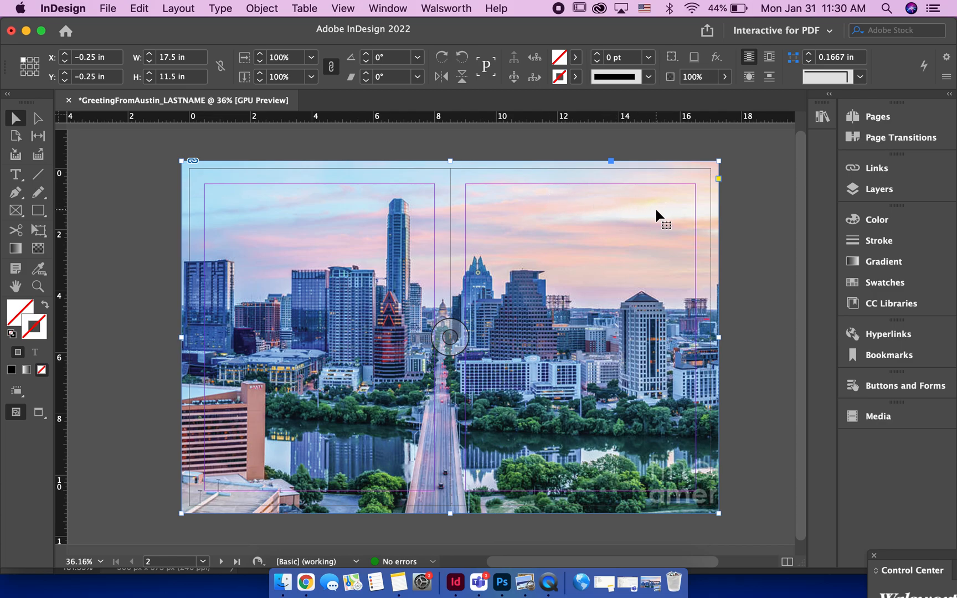
Step: In Photoshop, erase the stray sky remnants near the top of Layer 0 with a 118 px Eraser
left_click(503, 581)
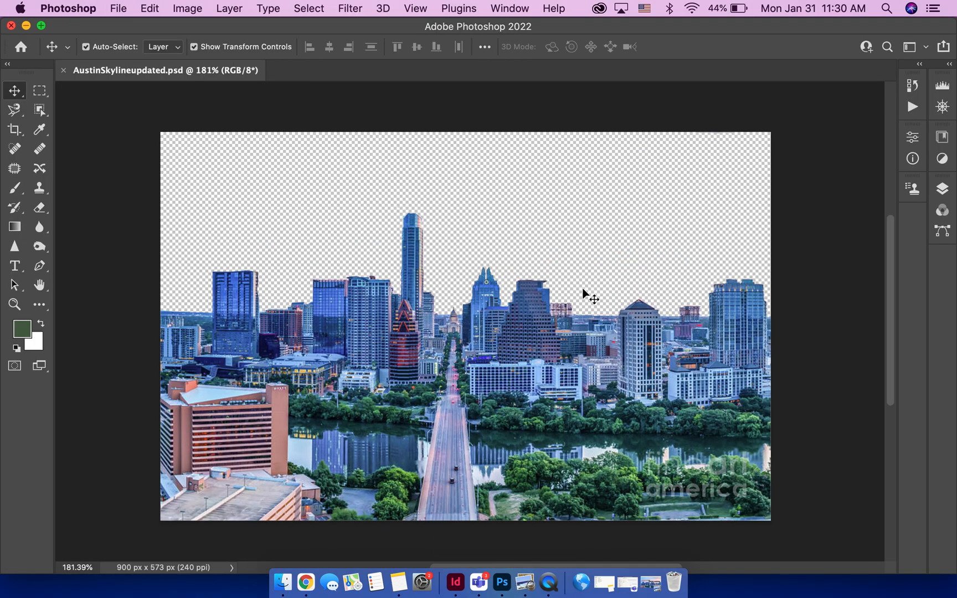
left_click(39, 207)
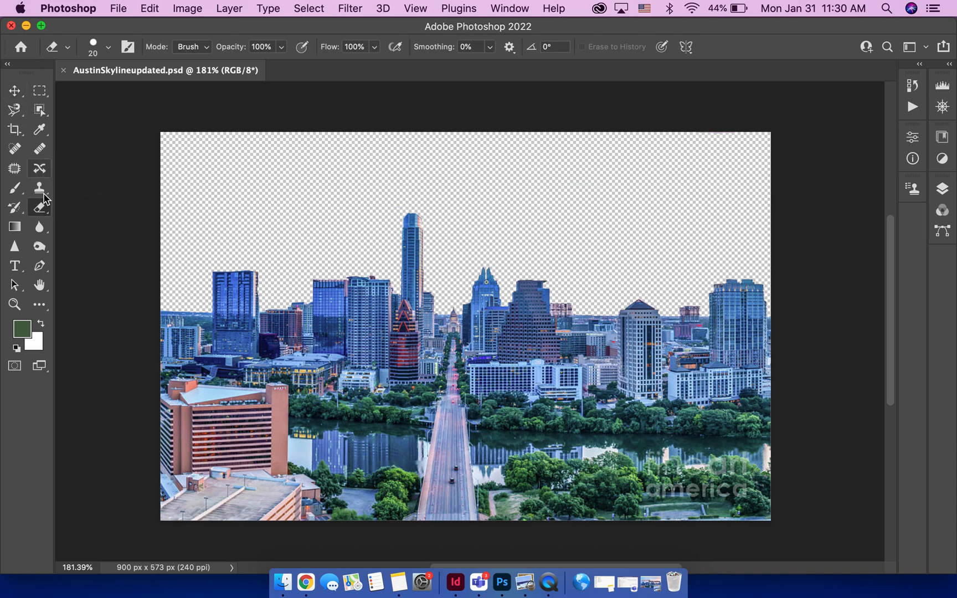
left_click(942, 189)
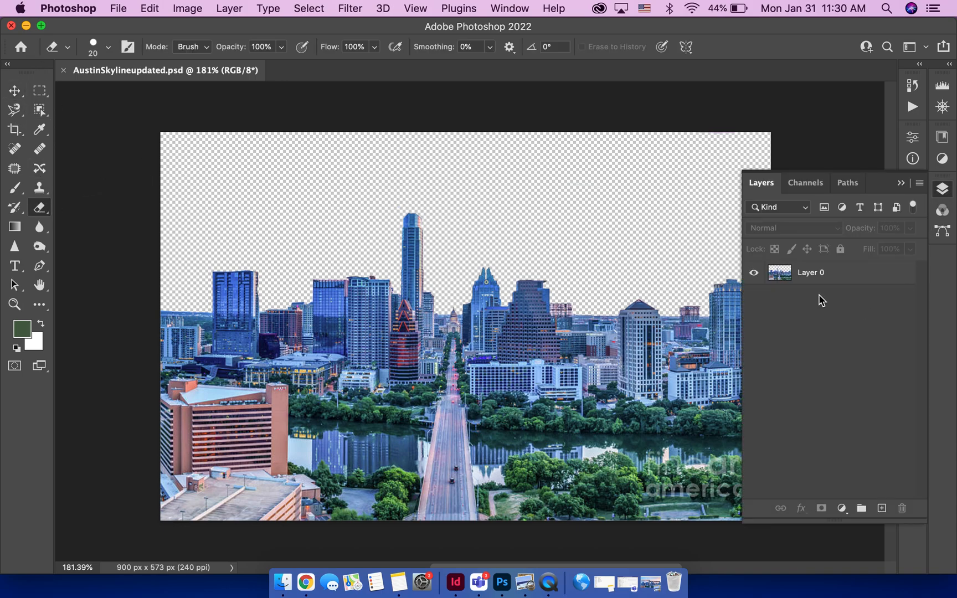
left_click(824, 274)
left_click(907, 191)
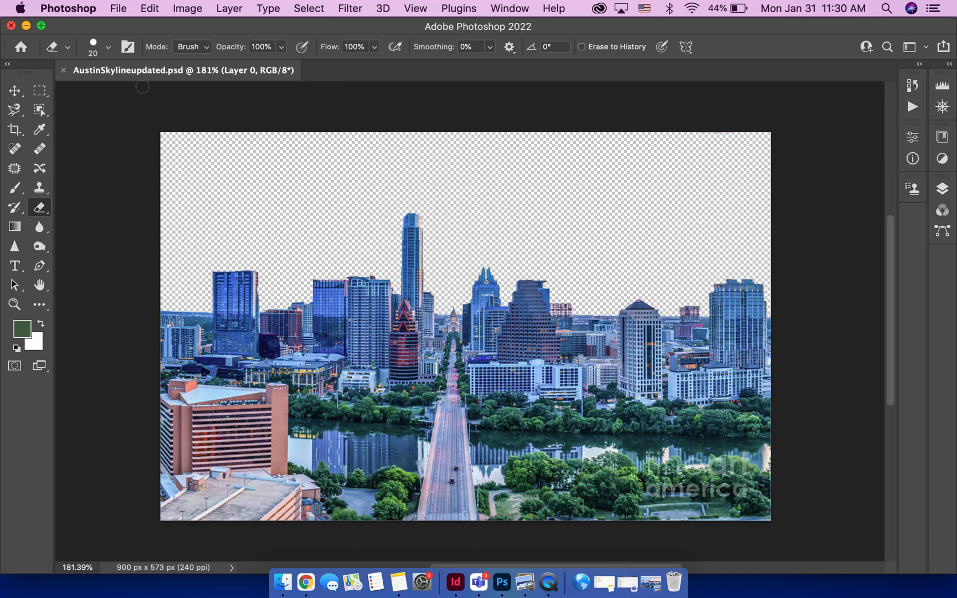
left_click(108, 48)
left_click_drag(98, 99, 138, 100)
left_click(581, 124)
left_click(789, 166)
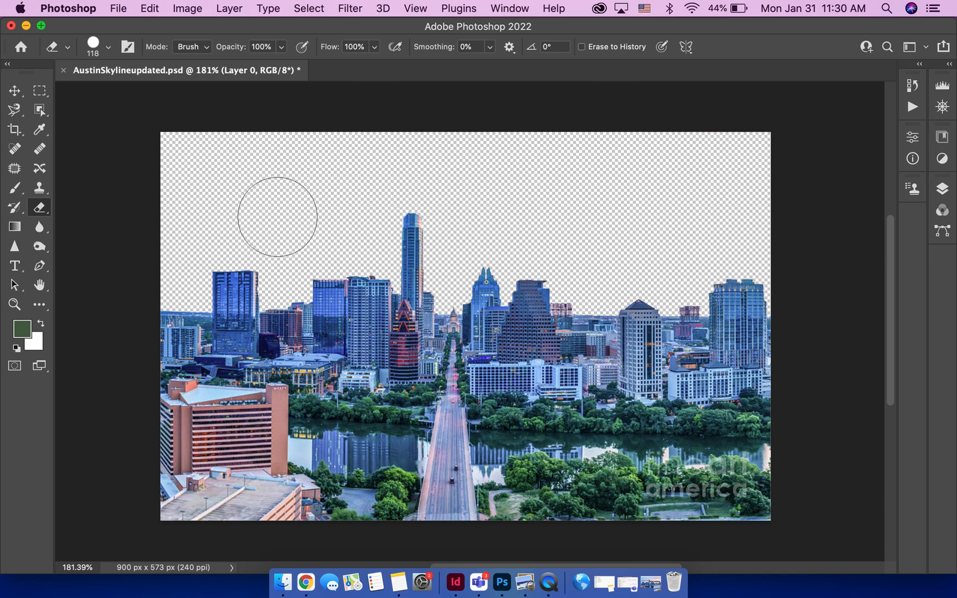
Step: Save and close AustinSkylineupdated.psd in Photoshop and return to InDesign
left_click(118, 8)
left_click(152, 161)
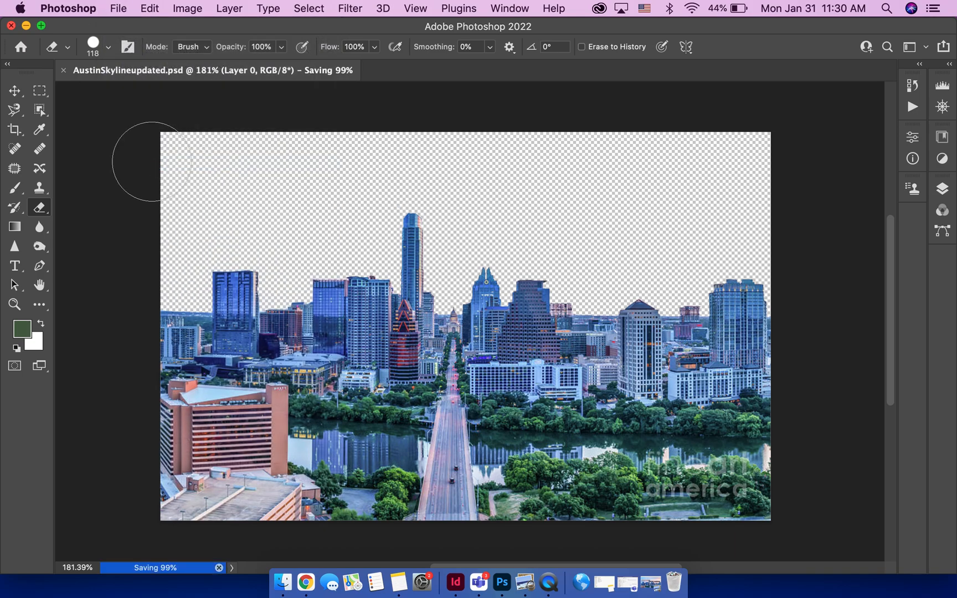
left_click(63, 70)
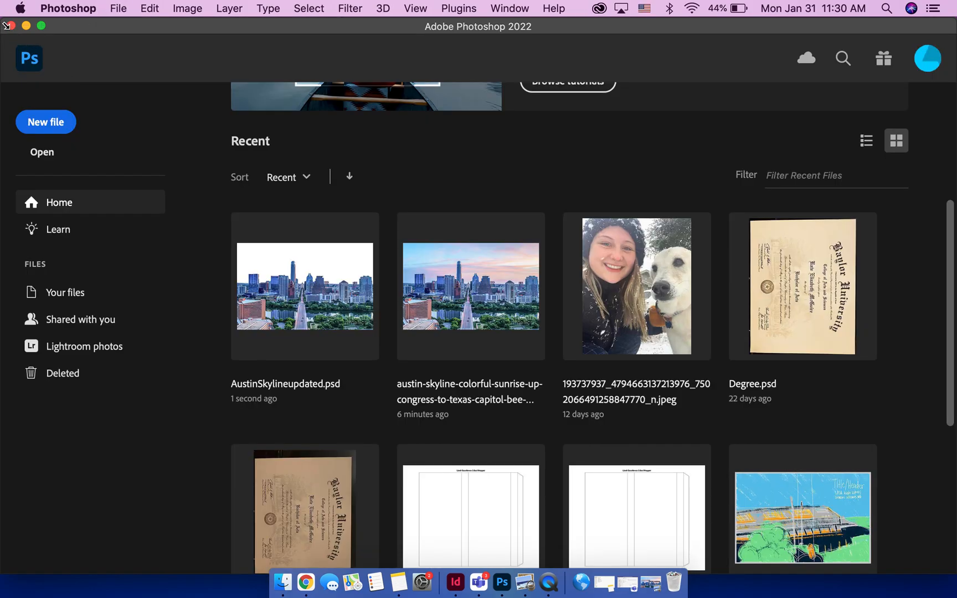
left_click(8, 26)
left_click(189, 205)
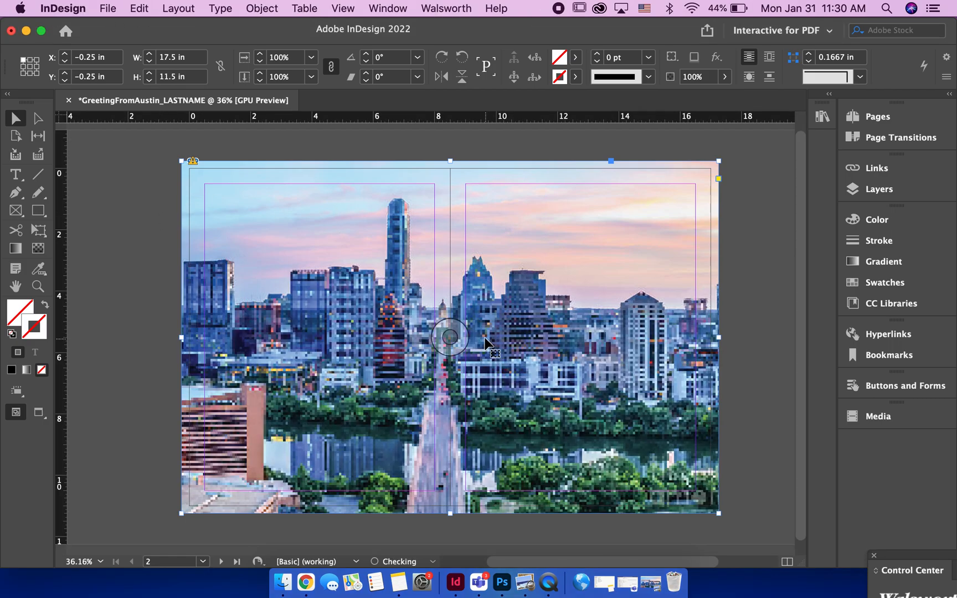
Step: Select the frame of the pasted photo copy and choose AustinSkylineupdated.psd on the Desktop as the file to place
left_click(455, 336)
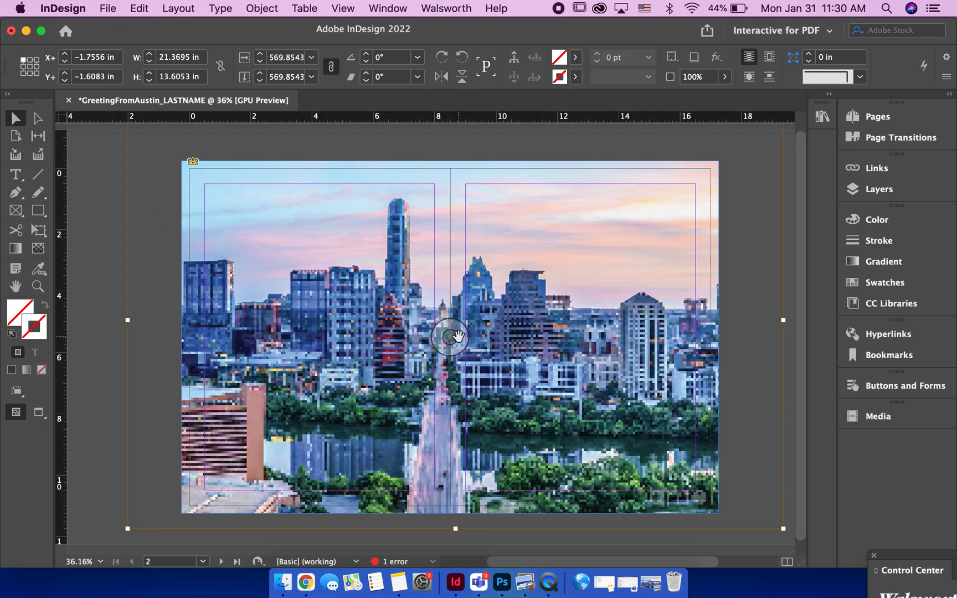
key("Escape")
left_click(107, 7)
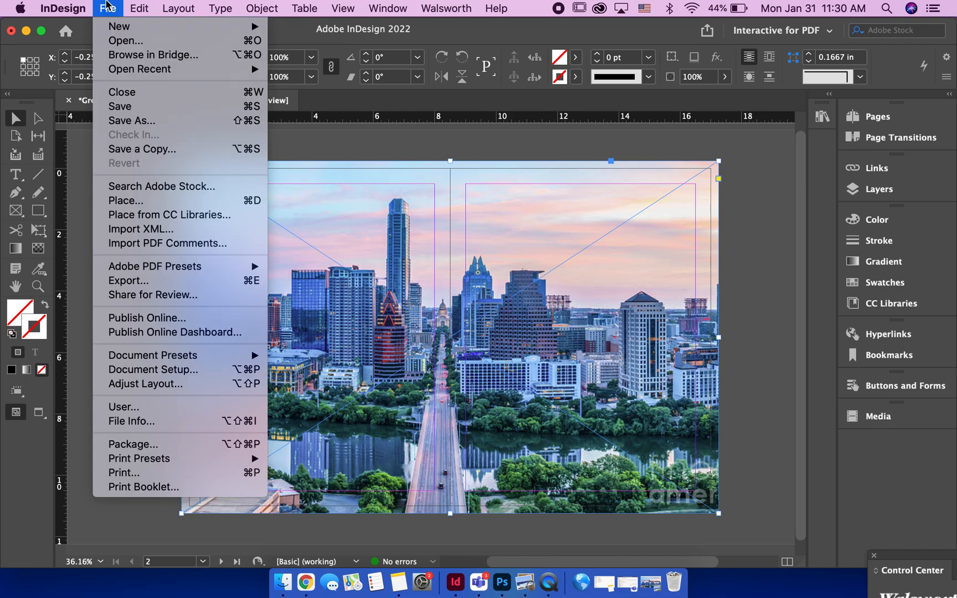
left_click(159, 201)
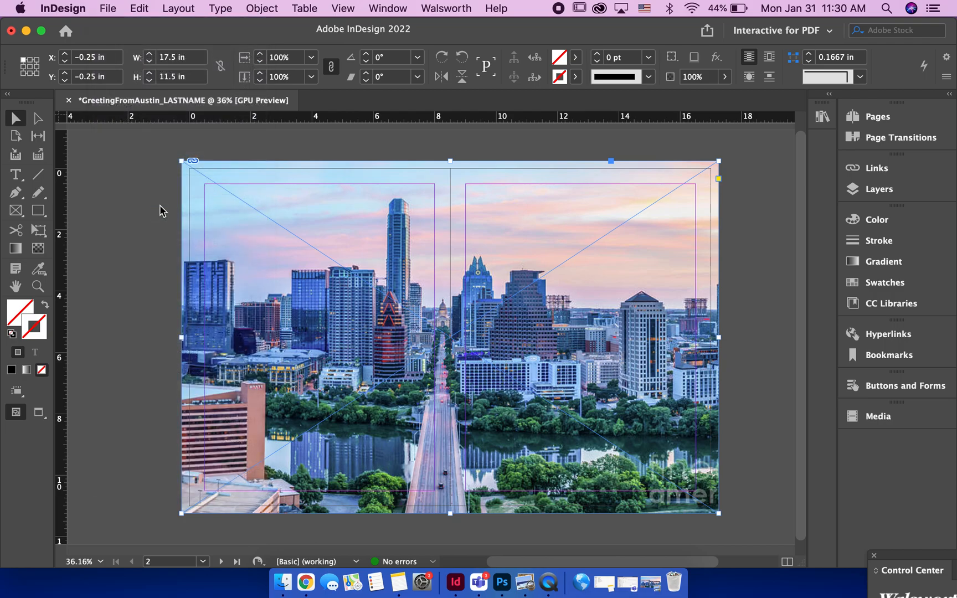
left_click(236, 106)
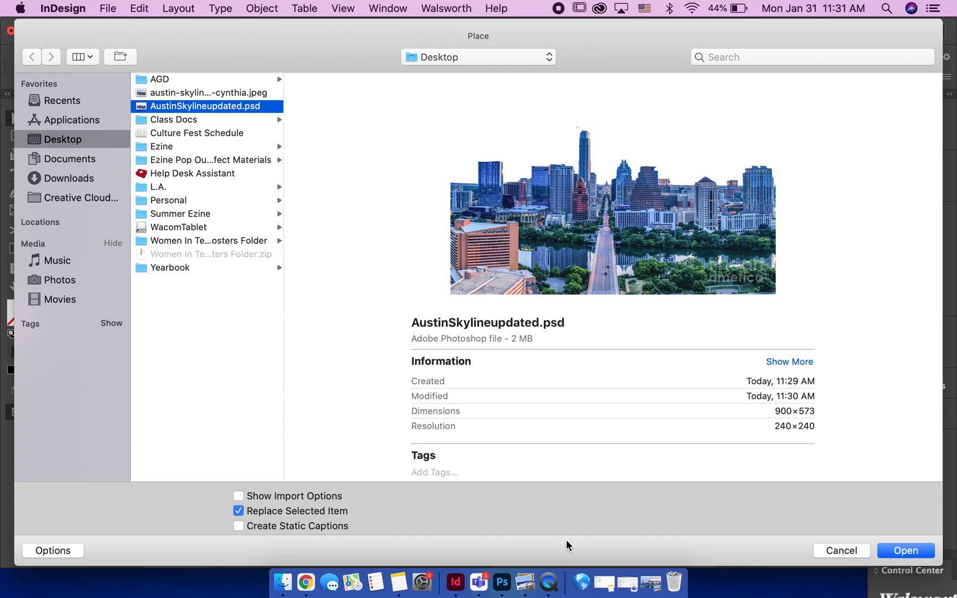
Step: Switch to Photoshop, reopen AustinSkylineupdated.psd and save it again under the same name
left_click(501, 582)
left_click(297, 304)
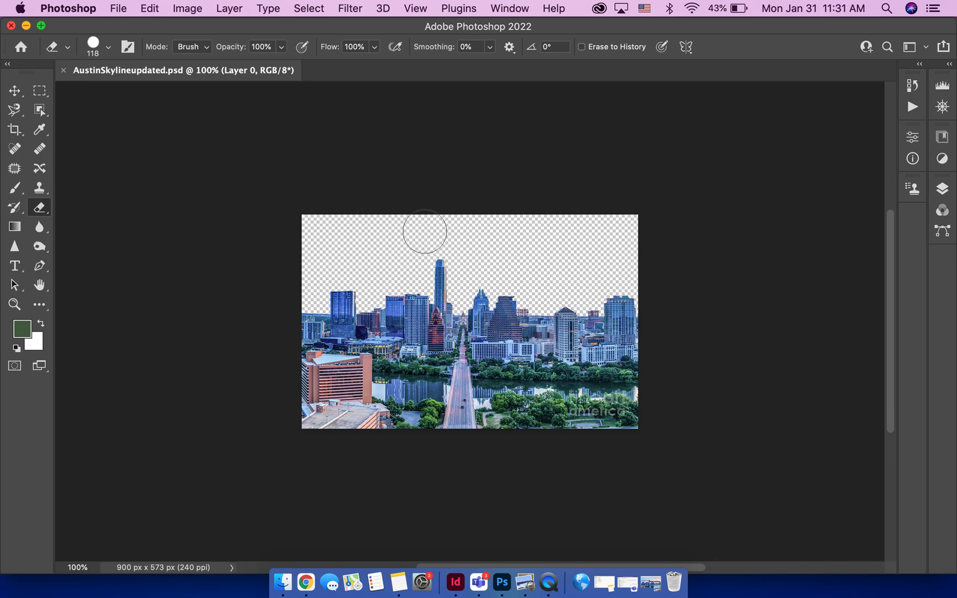
left_click(116, 7)
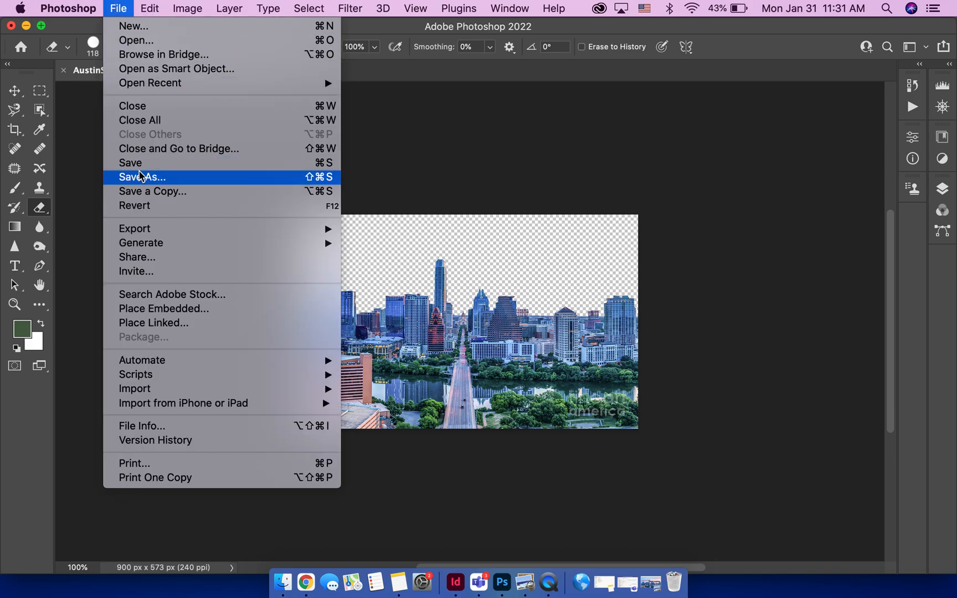
left_click(133, 178)
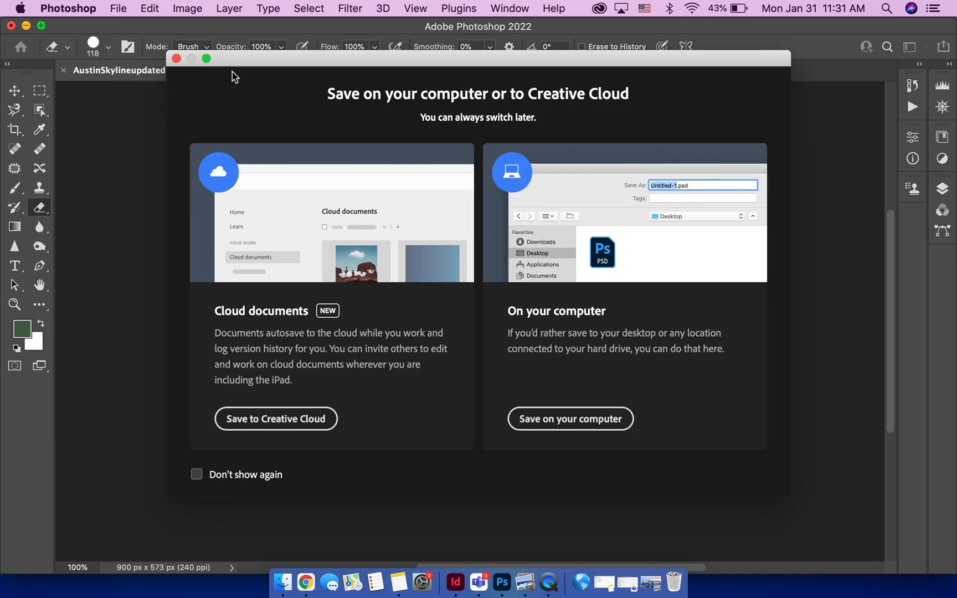
left_click(176, 58)
left_click(118, 8)
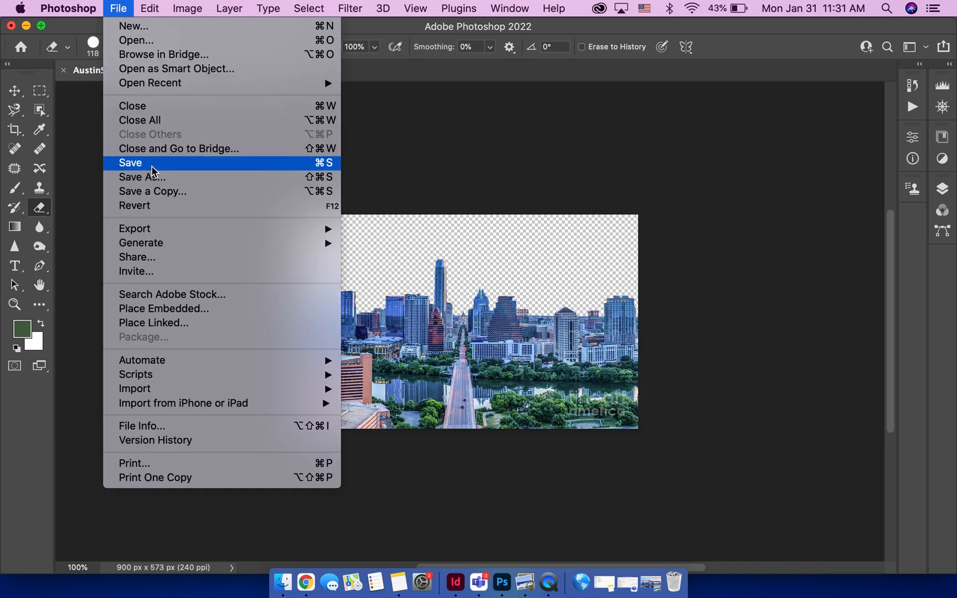
left_click(139, 162)
Step: Return to InDesign and finish placing the cutout into the selected frame, replacing the copied photo
left_click(456, 582)
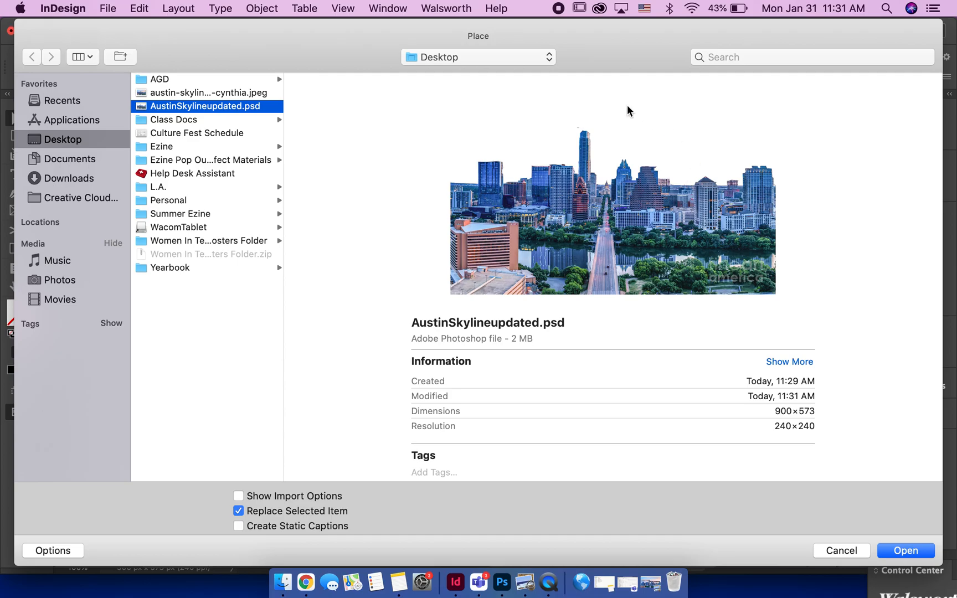
left_click(927, 554)
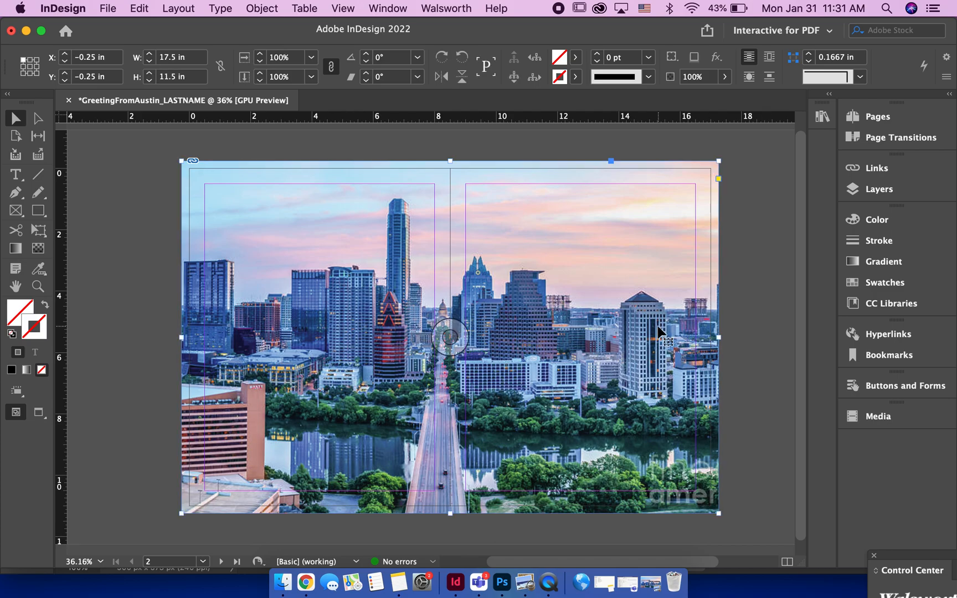
Step: Widen the cutout's frame leftward and nudge it sideways to check its layering, restore it to 17.5 in wide at X -0.25 in, and deselect it
left_click_drag(181, 337, 150, 325)
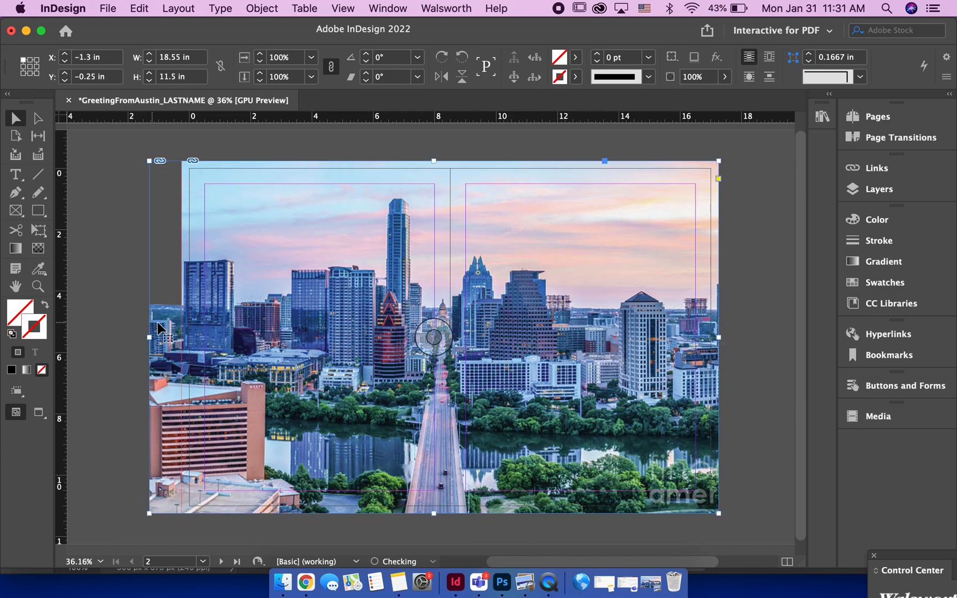
left_click_drag(149, 337, 112, 337)
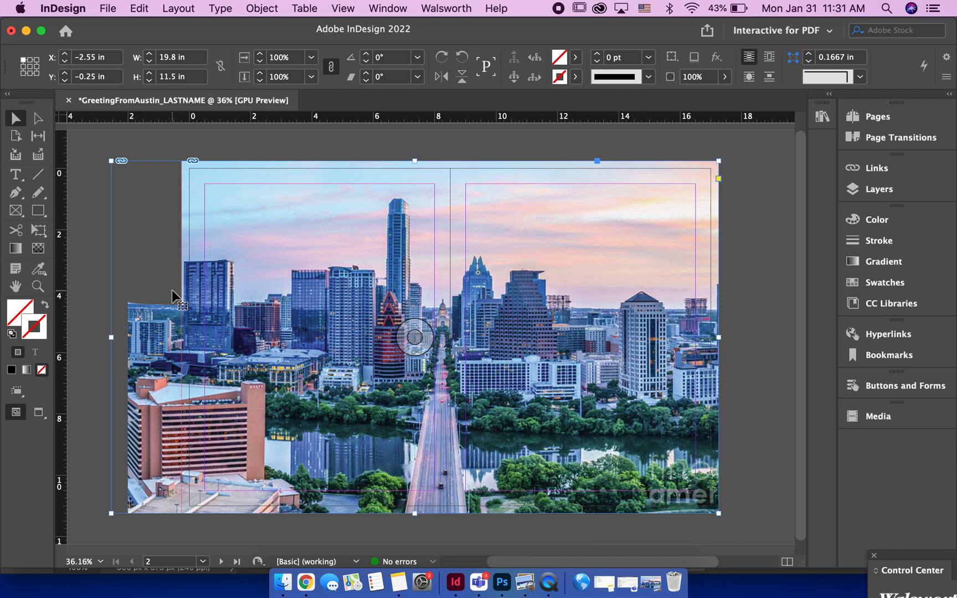
key("shift+Right")
key("shift+Right")
key("shift+Right")
key("shift+Left")
key("shift+Left")
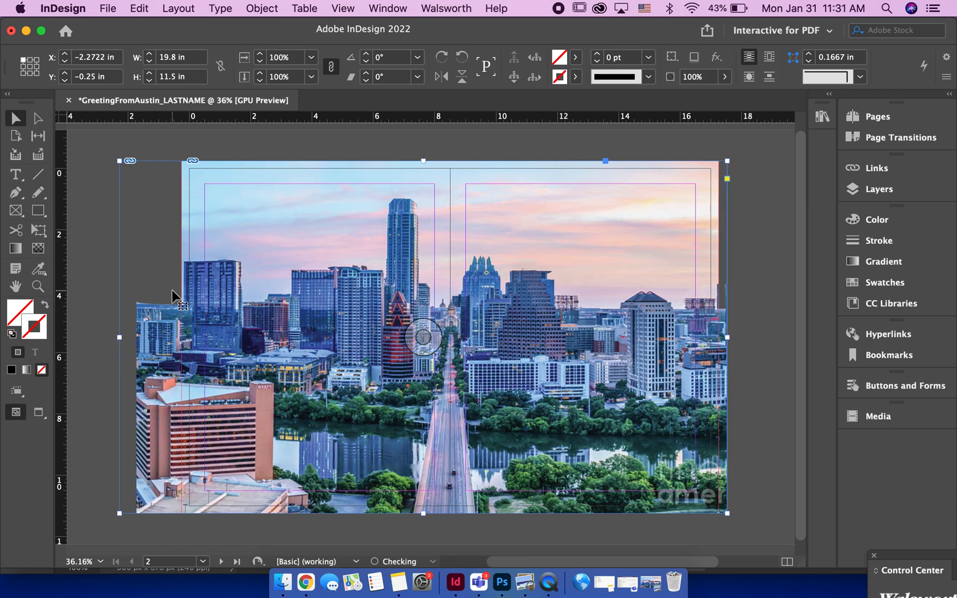
key("shift+Left")
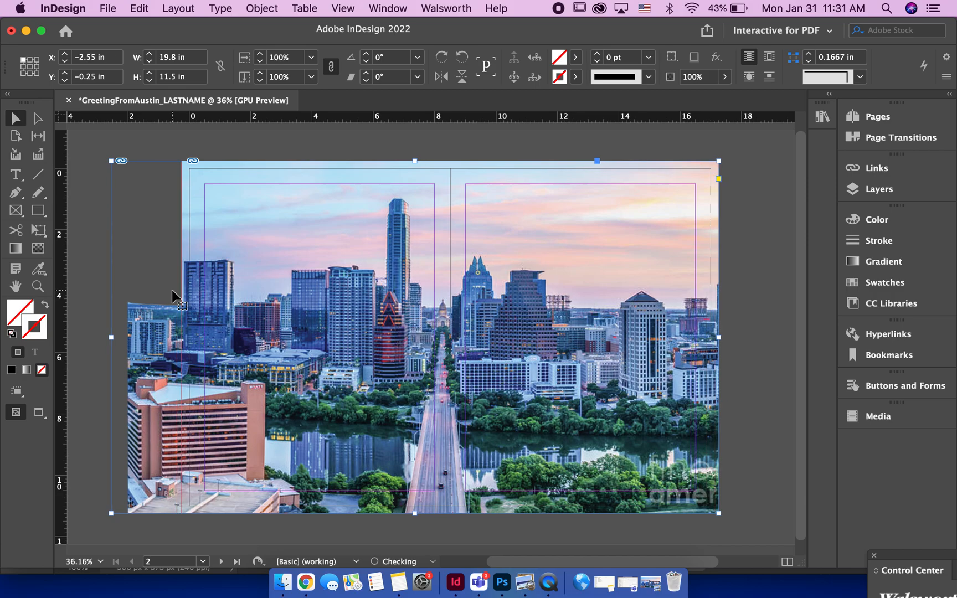
left_click_drag(111, 336, 181, 334)
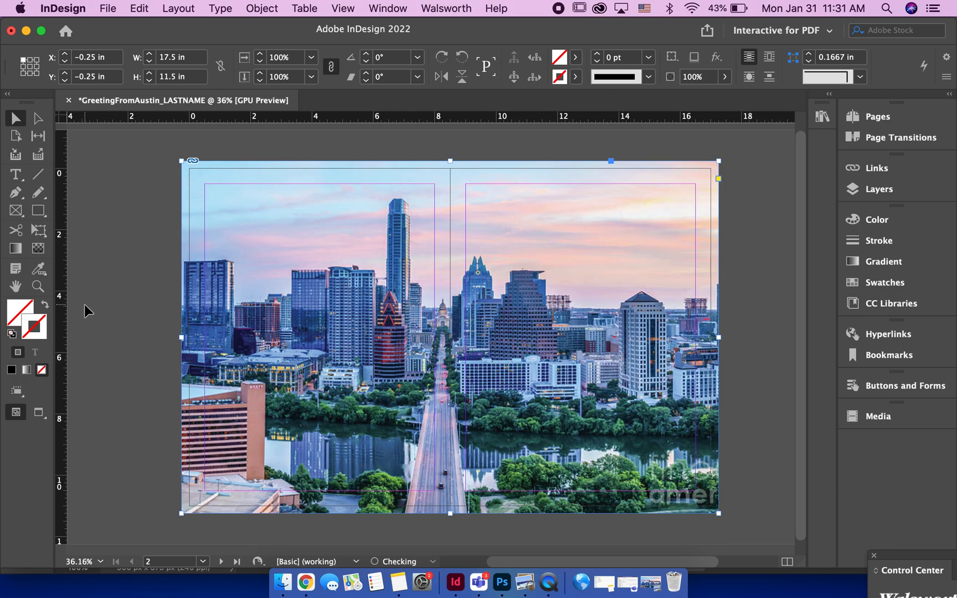
left_click(84, 304)
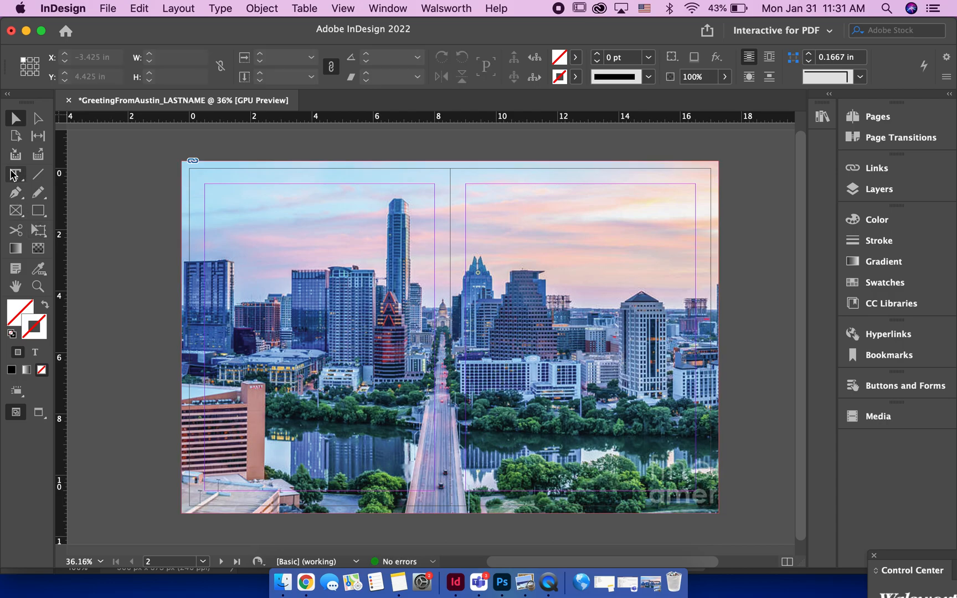
Step: Draw a text frame about 10.4 by 4.4 in over the spread's upper left edge and enter GREETINGS FROM AUSTIN
key("t")
left_click_drag(94, 184, 413, 317)
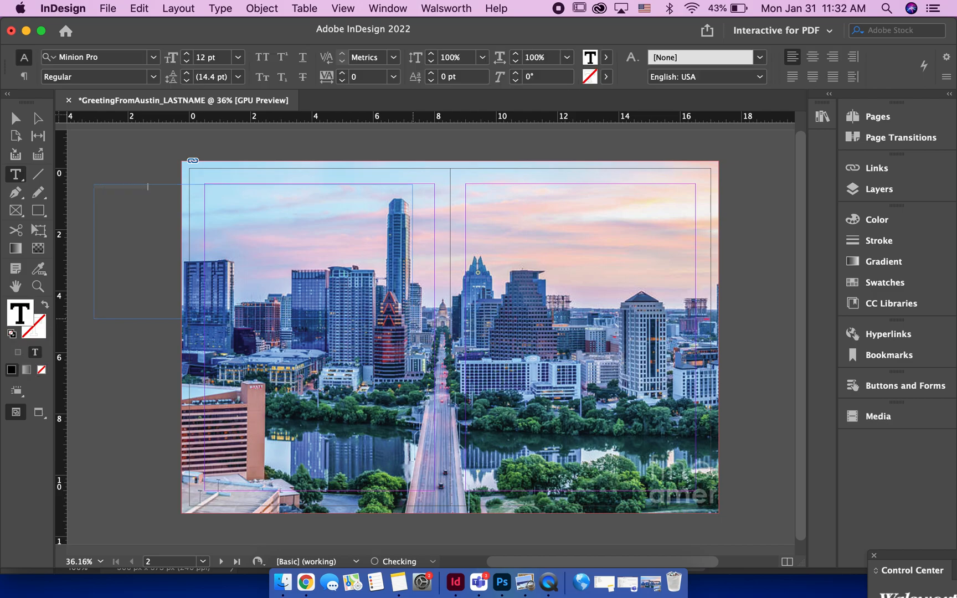
key("Escape")
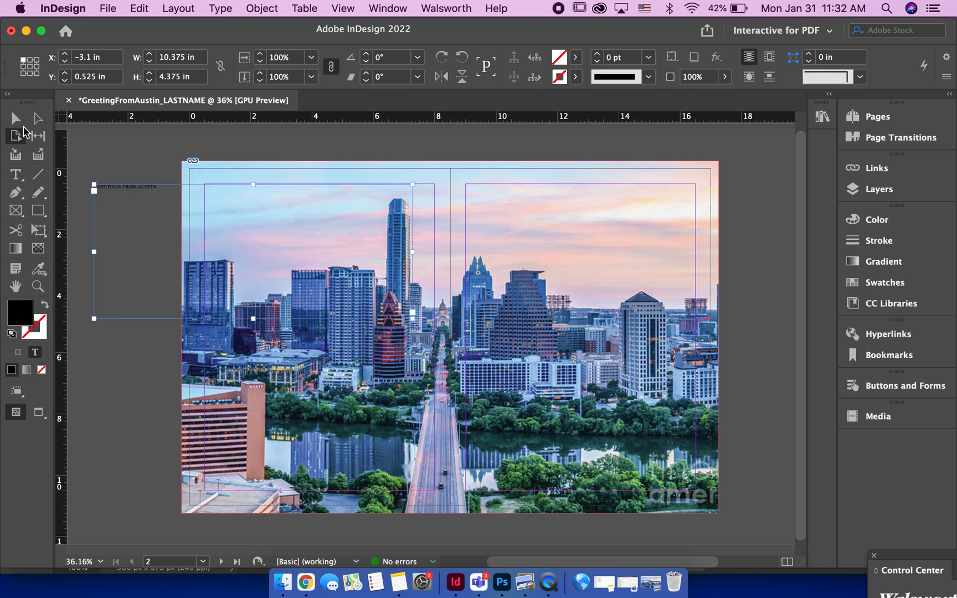
Step: Set the whole GREETINGS FROM AUSTIN text in the Heavitas font at 100 pt
key("t")
triple_click(112, 183)
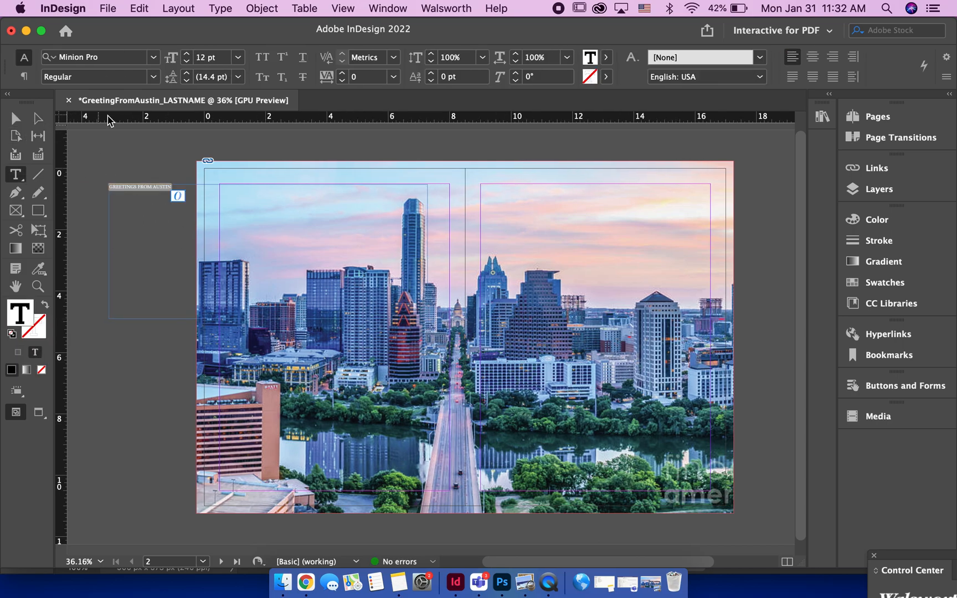
left_click(153, 57)
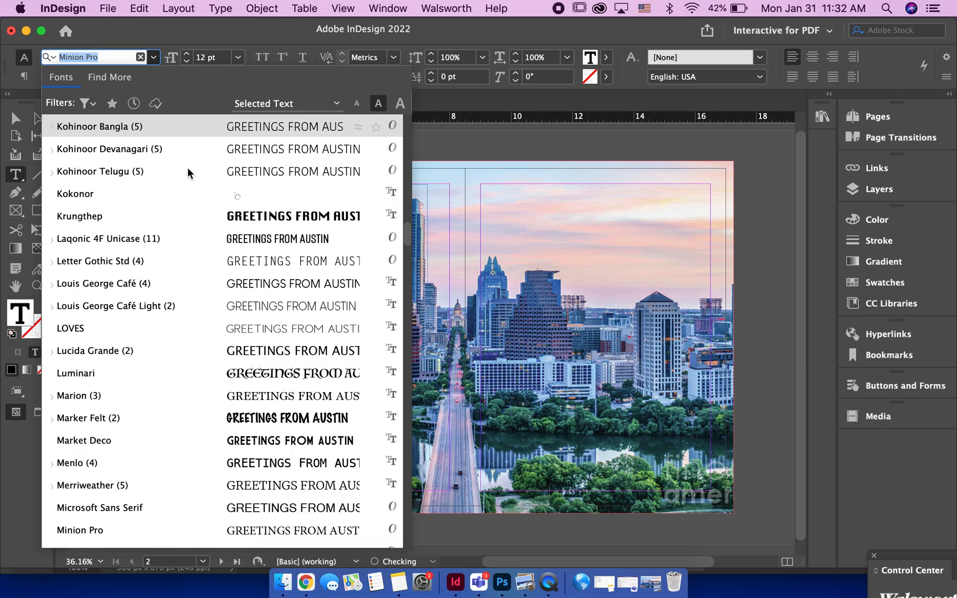
scroll(188, 173, "up", 15)
scroll(189, 172, "up", 5)
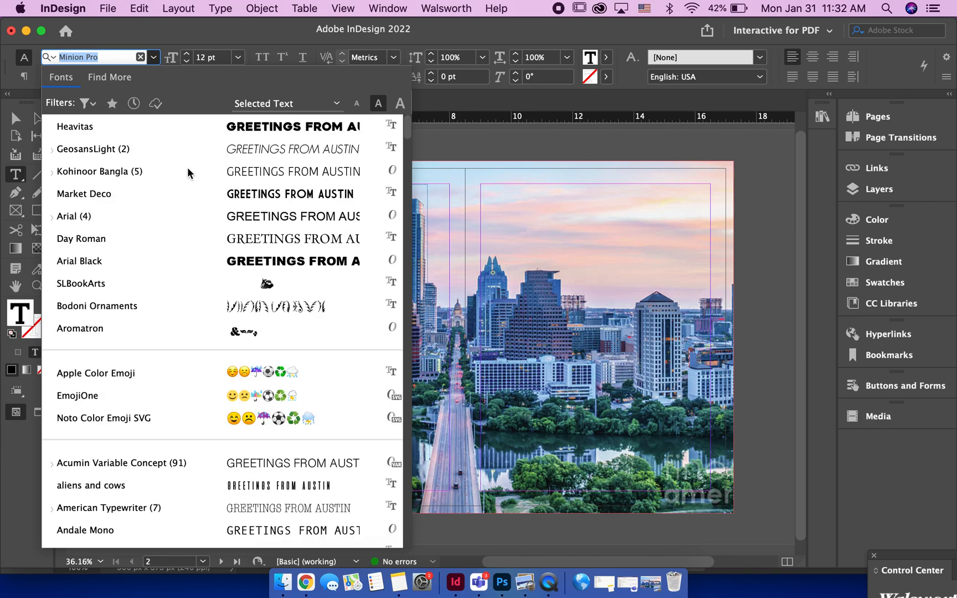
left_click(197, 127)
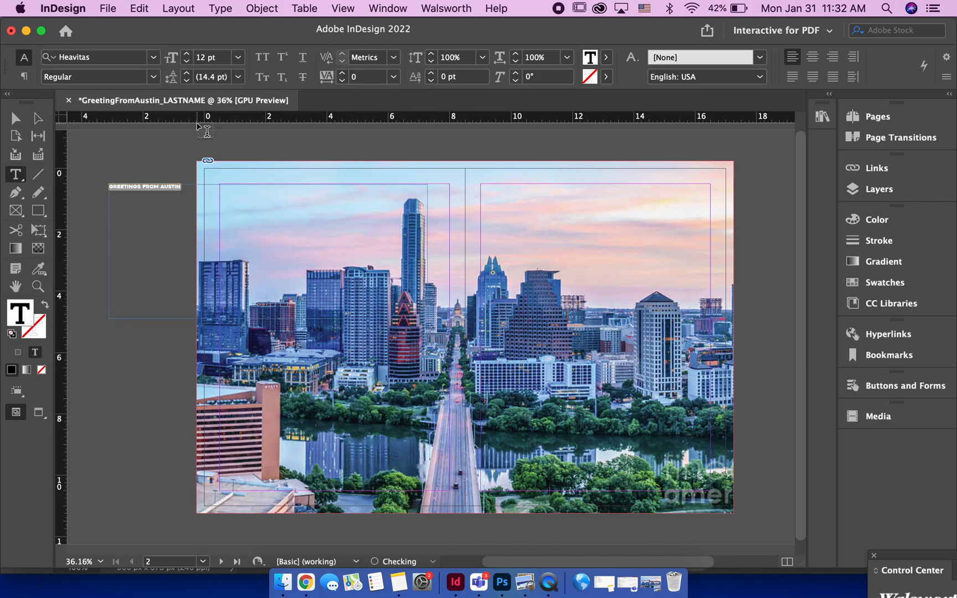
left_click(205, 61)
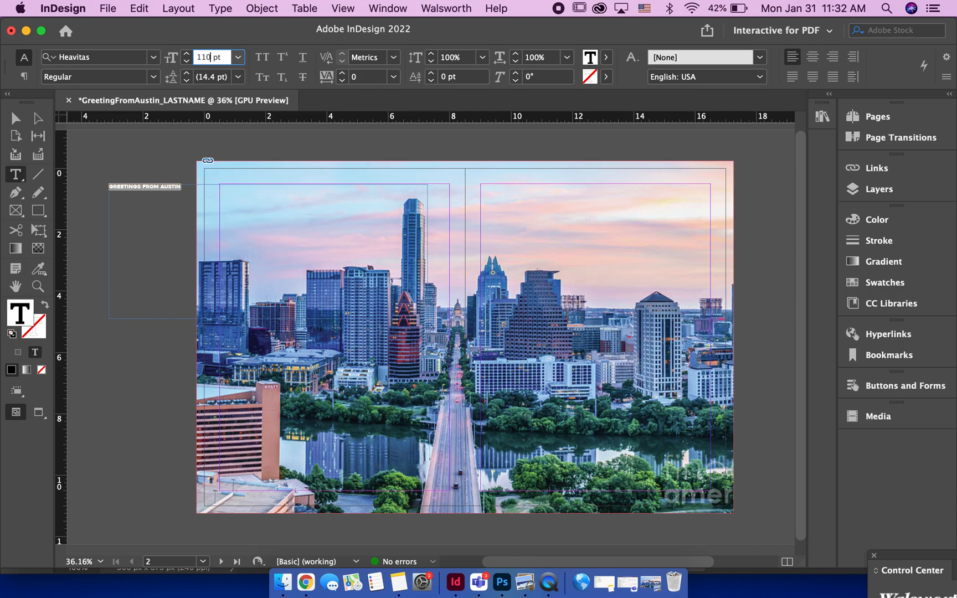
type("00")
key("Return")
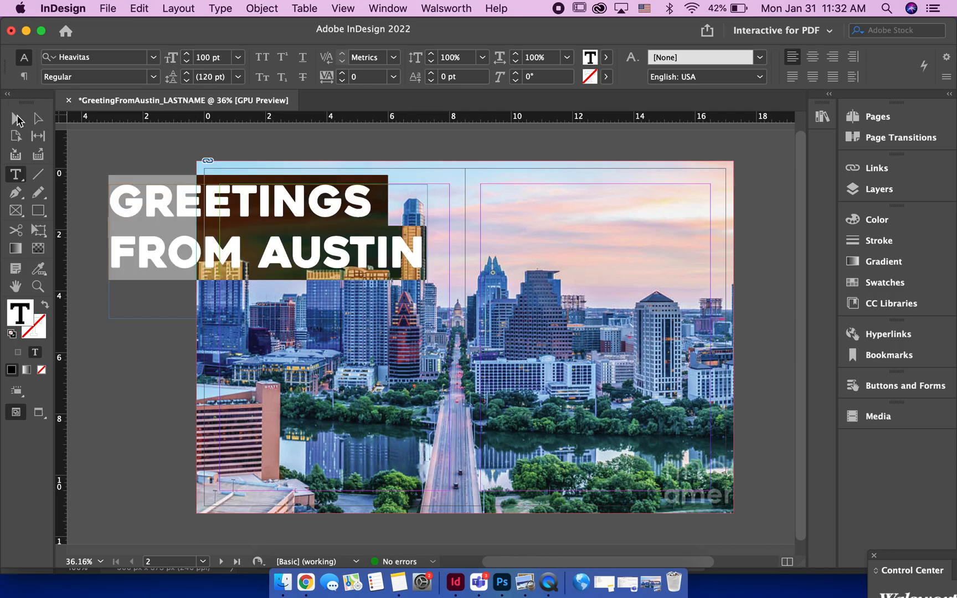
Step: Copy FROM AUSTIN and paste it into a new text frame about 5.4 by 4.2 in below the title
key("Escape")
double_click(424, 252)
left_click_drag(424, 252, 113, 253)
key("cmd+c")
left_click_drag(95, 347, 260, 476)
key("cmd+v")
Step: Delete FROM AUSTIN from the original title frame so that it holds only GREETINGS
left_click(15, 118)
left_click(396, 316)
double_click(424, 252)
left_click_drag(424, 251, 104, 248)
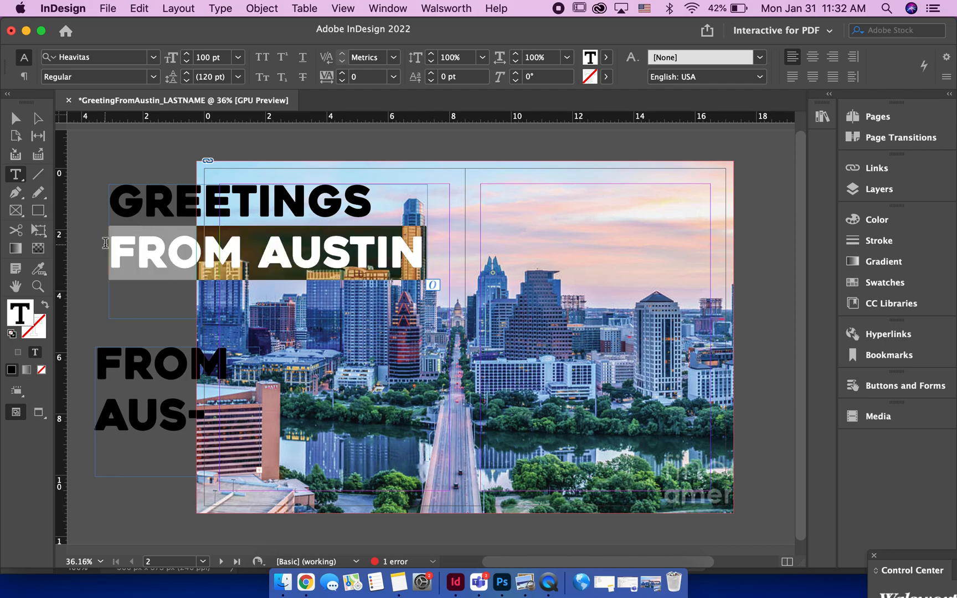
key("BackSpace")
Step: Nudge the GREETINGS frame right to X -0.1833 in, keeping it at Y 0.525 in
left_click(15, 118)
key("shift+Right")
key("shift+Right")
key("shift+Right")
key("shift+Right")
key("shift+Right")
key("shift+Right")
key("shift+Right")
key("shift+Right")
key("shift+Right")
key("shift+Right")
key("shift+Right")
key("shift+Right")
key("shift+Right")
key("shift+Right")
key("shift+Right")
key("shift+Right")
key("shift+Right")
key("shift+Right")
key("shift+Right")
key("shift+Right")
key("shift+Right")
key("shift+Right")
key("shift+Right")
key("shift+Right")
key("shift+Right")
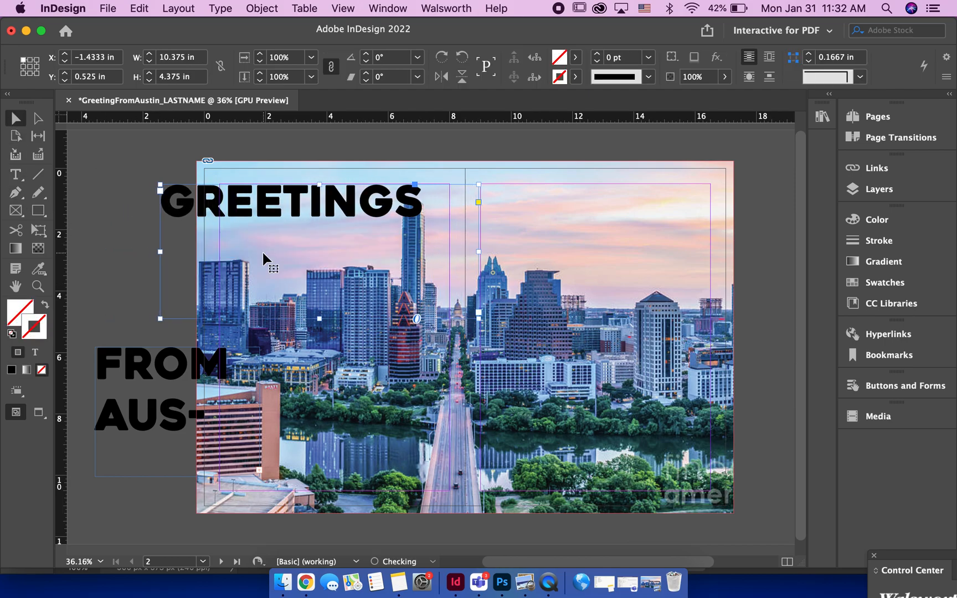
key("shift+Down")
key("shift+Down")
key("shift+Down")
key("shift+Left")
key("shift+Left")
key("shift+Left")
key("shift+Left")
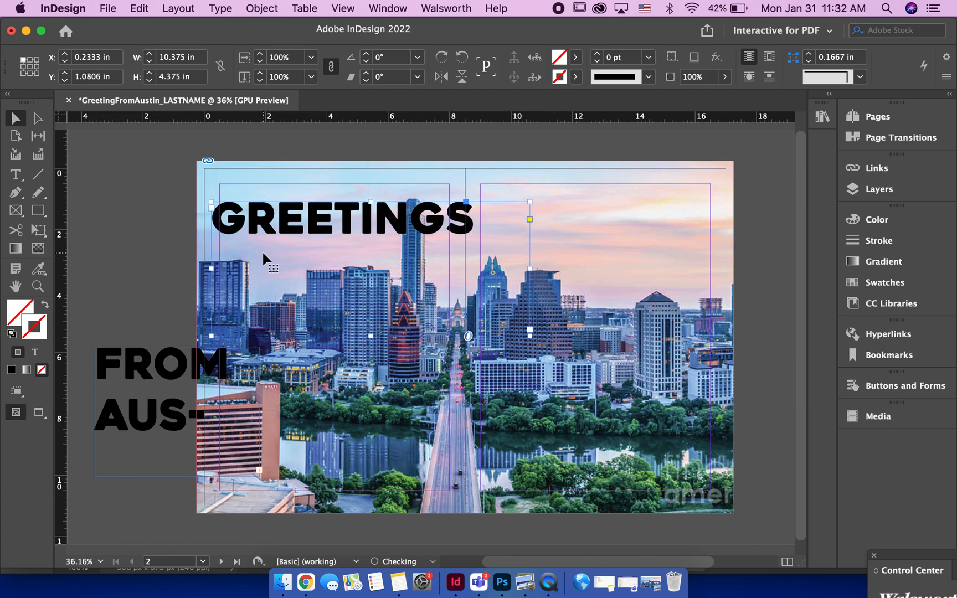
key("shift+Up")
key("shift+Up")
key("shift+Up")
Step: Move the FROM AUSTIN frame to X 5.825 in, Y 1.75 in and widen it to 11.425 in to fit one line
left_click(214, 365)
left_click_drag(144, 414, 434, 283)
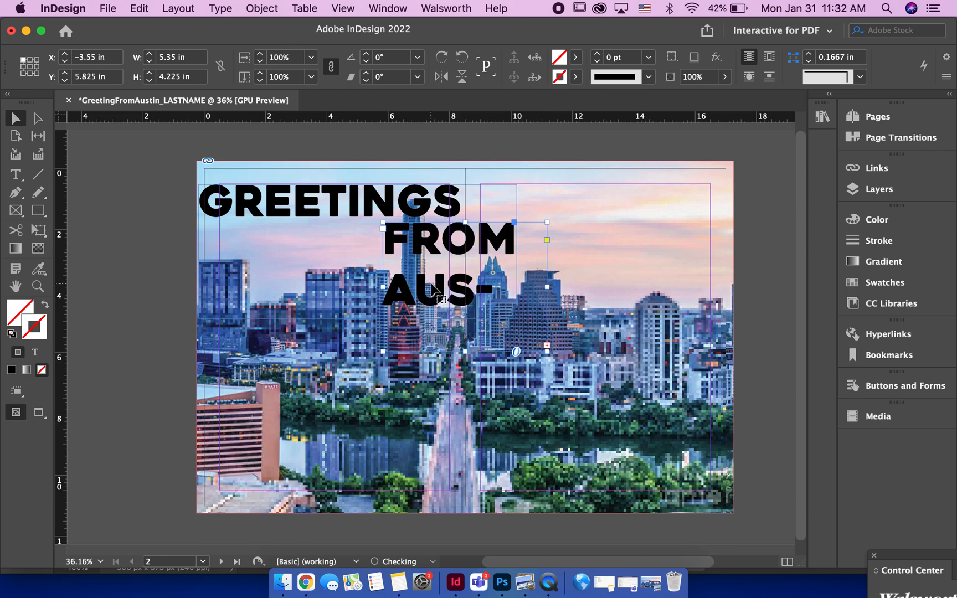
left_click_drag(547, 287, 735, 291)
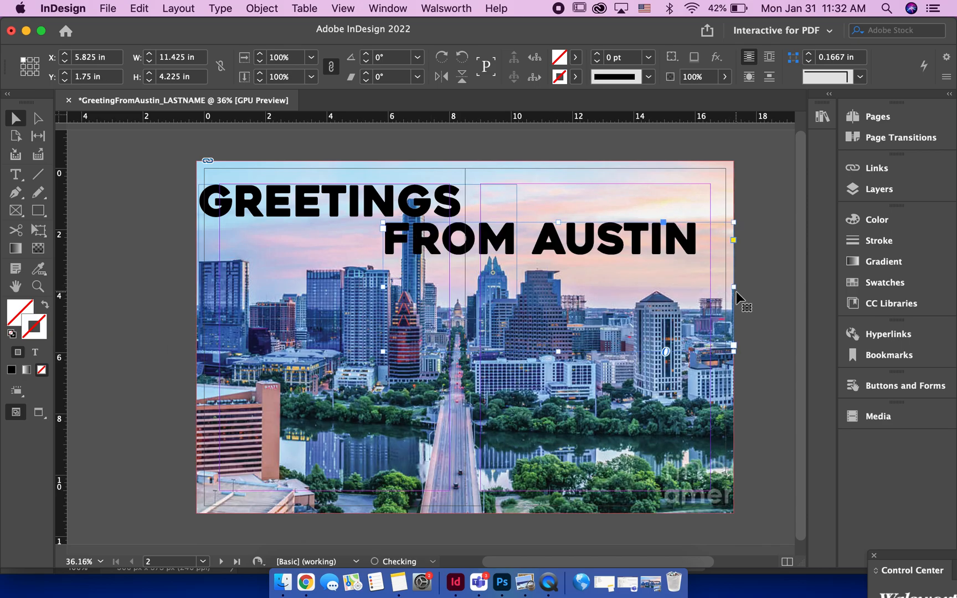
Step: Nudge the FROM AUSTIN frame to X 6.7972 in, Y 1.8889 in and deselect it
key("shift+Right")
key("shift+Right")
key("shift+Right")
key("shift+Right")
key("shift+Right")
key("shift+Right")
key("shift+Right")
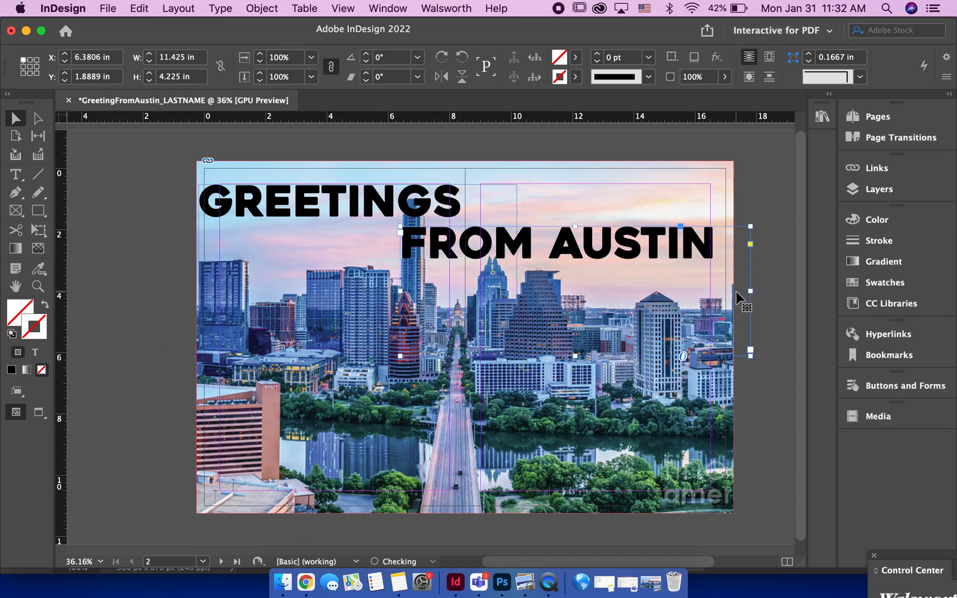
left_click(758, 207)
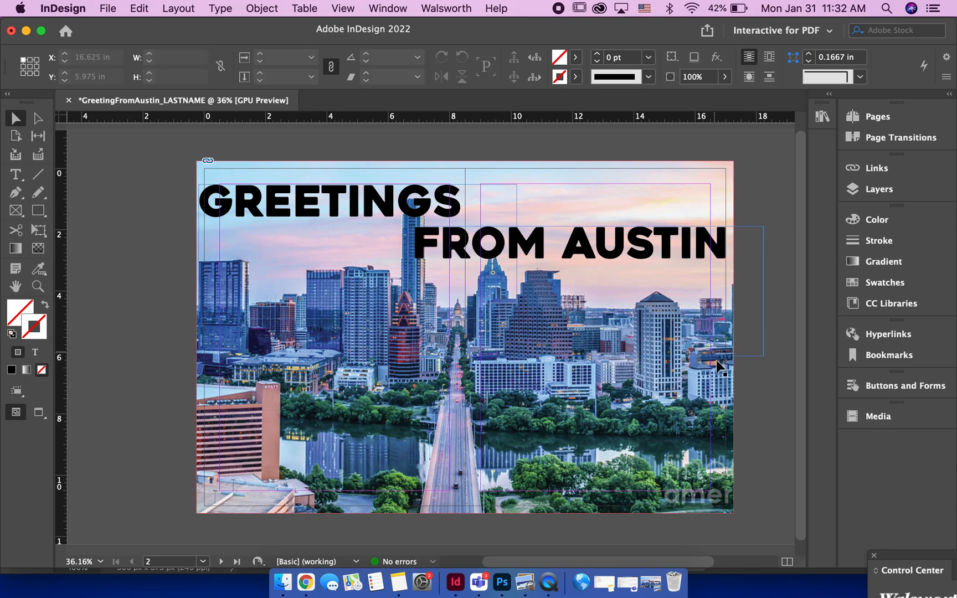
Step: Bring the skyline cutout to the front so its buildings overlap the title text
left_click(715, 413)
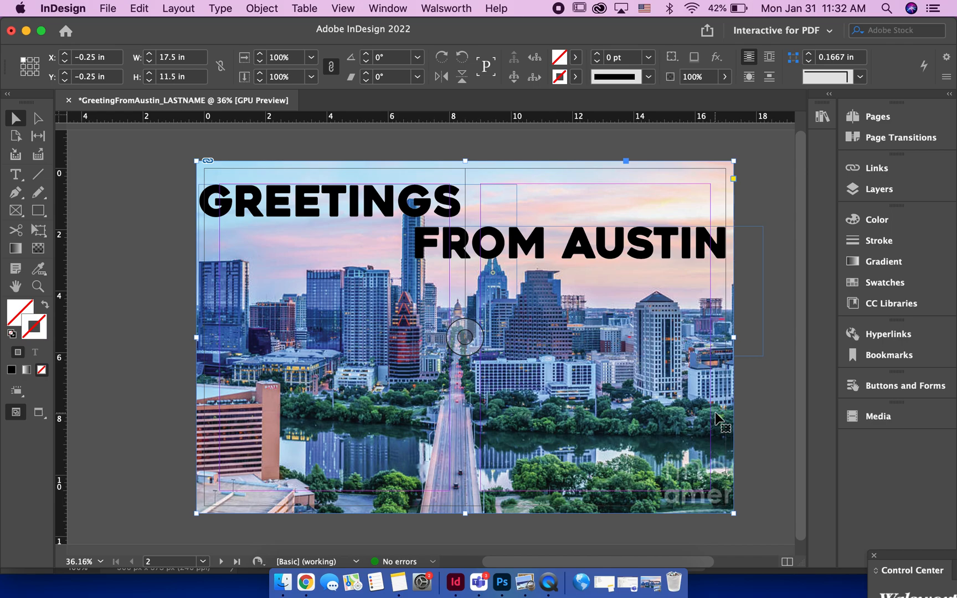
right_click(637, 404)
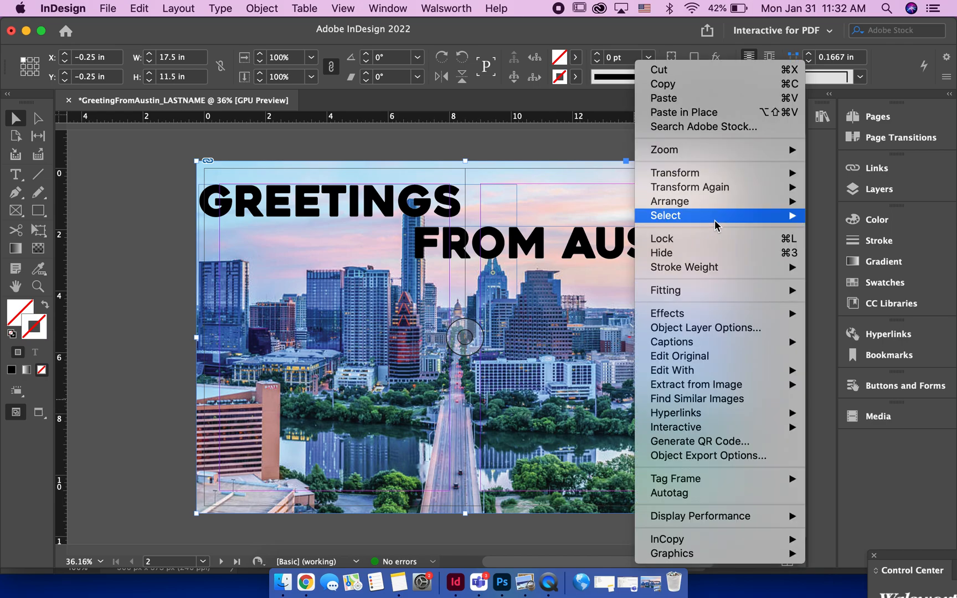
mouse_move(715, 220)
mouse_move(726, 200)
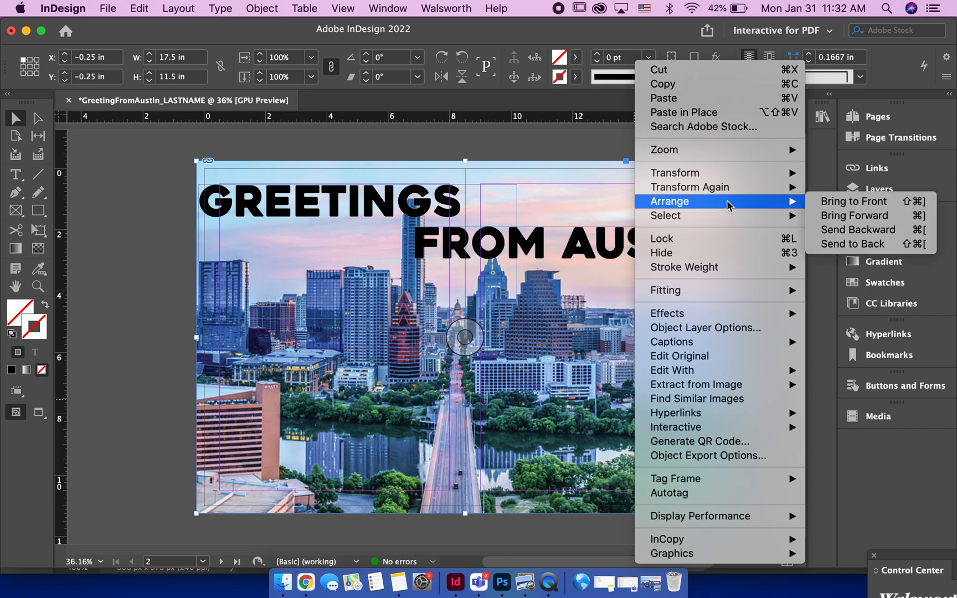
left_click(840, 203)
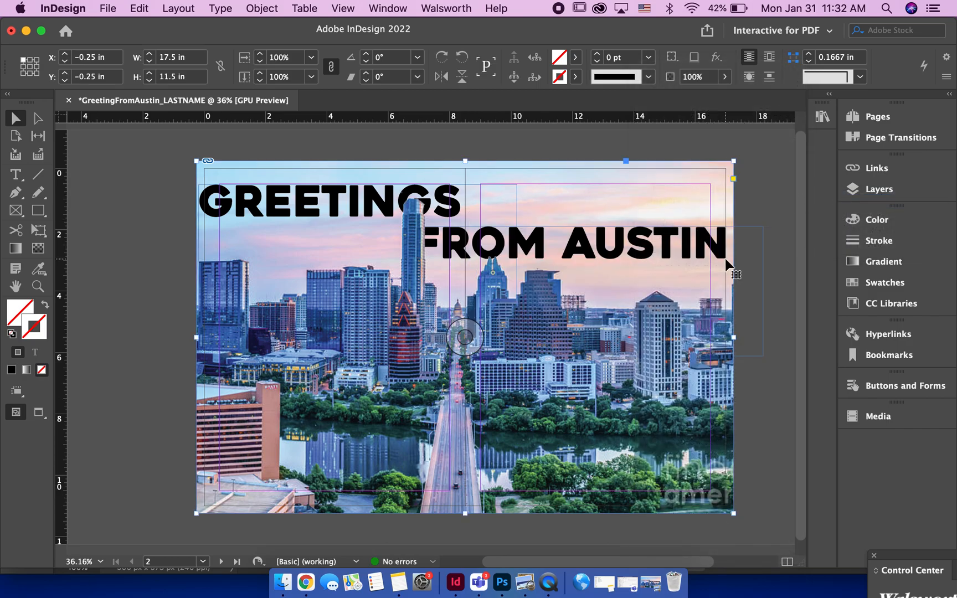
Step: Nudge the FROM AUSTIN frame around behind the buildings to test its overlap, and return it to X 6.7972 in, Y 1.8889 in
left_click(758, 273)
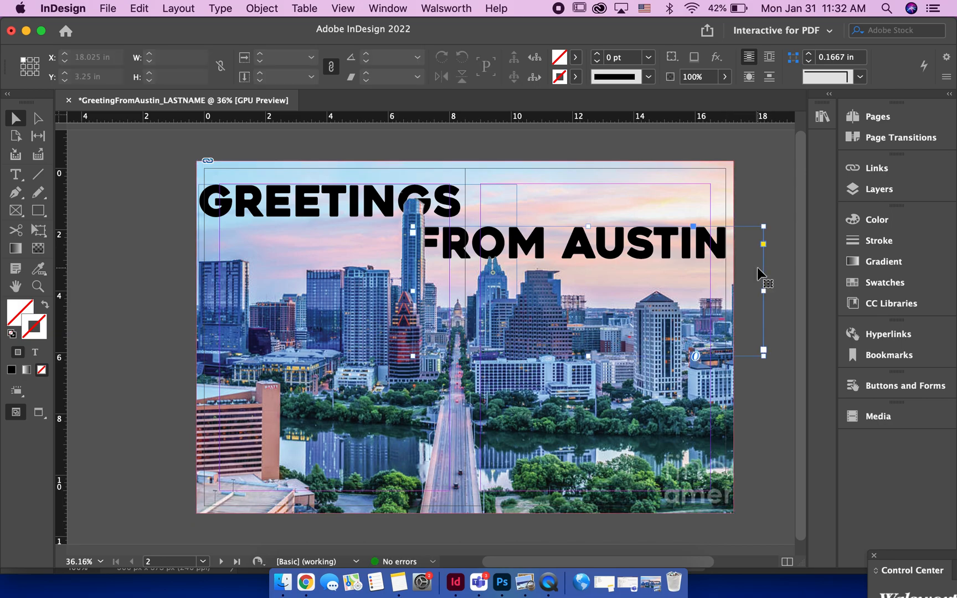
key("shift+Right")
key("shift+Right")
key("shift+Right")
key("shift+Down")
key("shift+Down")
key("shift+Down")
key("shift+Down")
key("shift+Down")
key("shift+Left")
key("shift+Left")
key("shift+Up")
key("shift+Up")
key("shift+Left")
key("shift+Left")
key("shift+Up")
key("shift+Up")
key("shift+Up")
key("shift+Right")
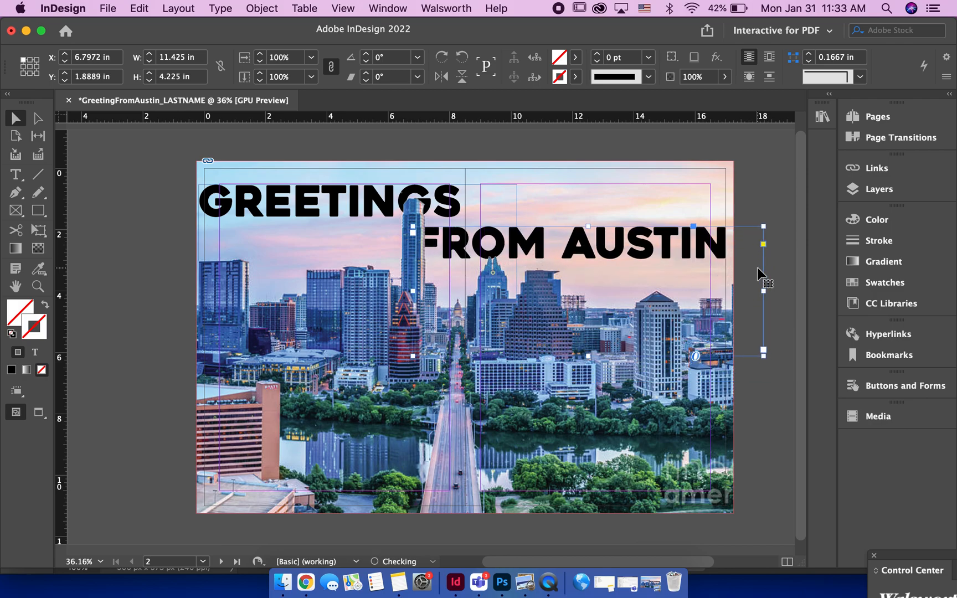
Step: Lower the cutout frame's top edge to Y 3.6 in, making it 7.65 in high, to uncover the title frames
left_click(316, 224)
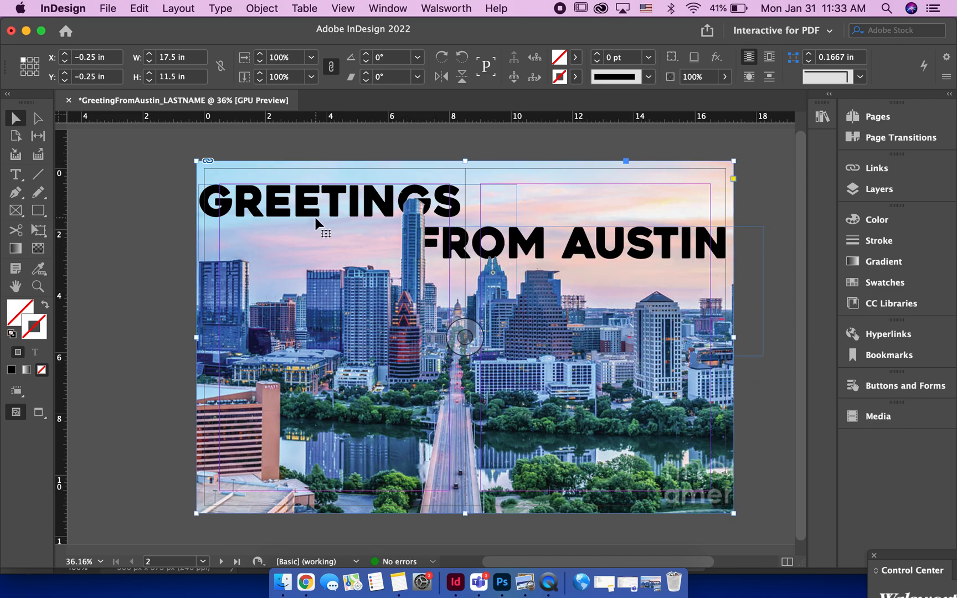
left_click(139, 209)
left_click(256, 175)
left_click_drag(461, 162, 457, 280)
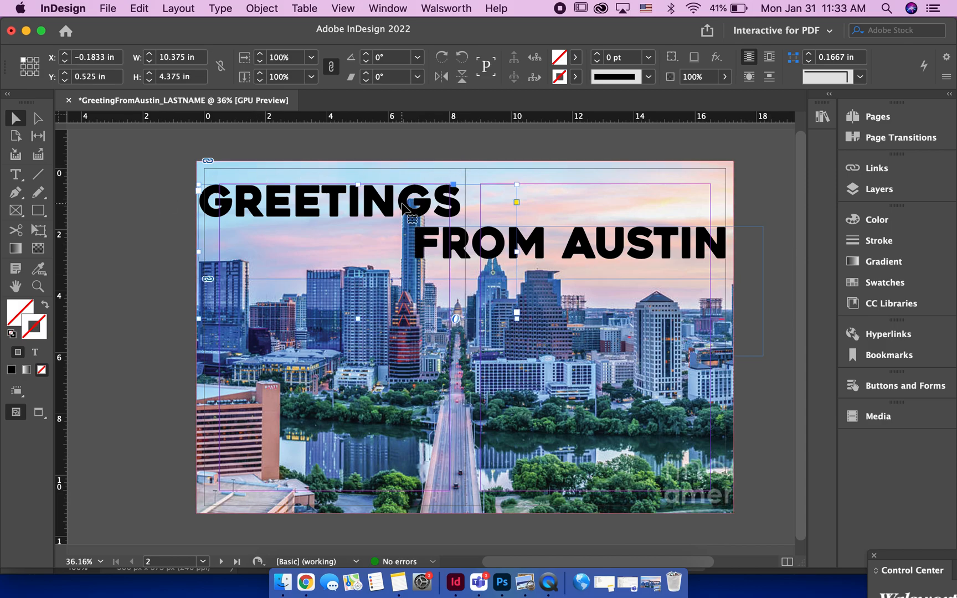
Step: Move the GREETINGS frame slightly down and right to X -0.0444 in, Y 0.6639 in
left_click_drag(407, 206, 403, 210)
key("shift+Right")
key("shift+Right")
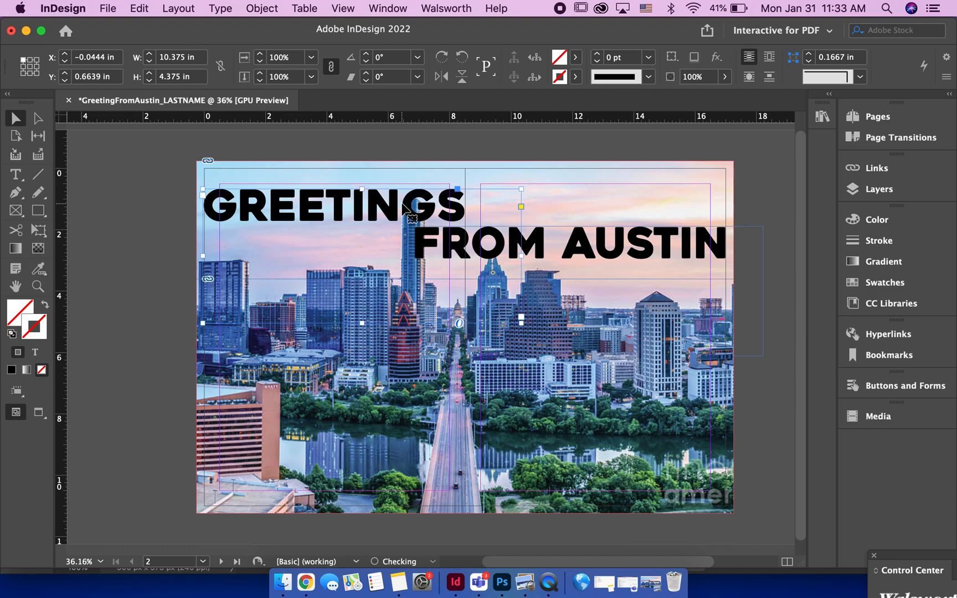
Step: Nudge the FROM AUSTIN frame left to X 5.5472 in, keeping its height on the page
left_click(655, 247)
key("shift+Left")
key("shift+Left")
key("shift+Left")
key("shift+Left")
key("shift+Left")
key("shift+Left")
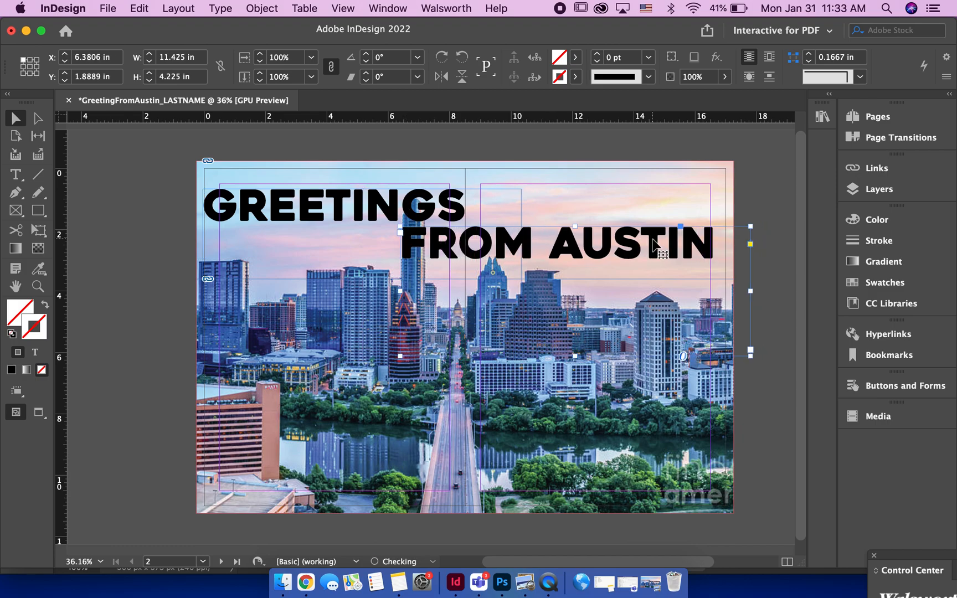
key("shift+Left")
key("shift+Left")
key("shift+Left")
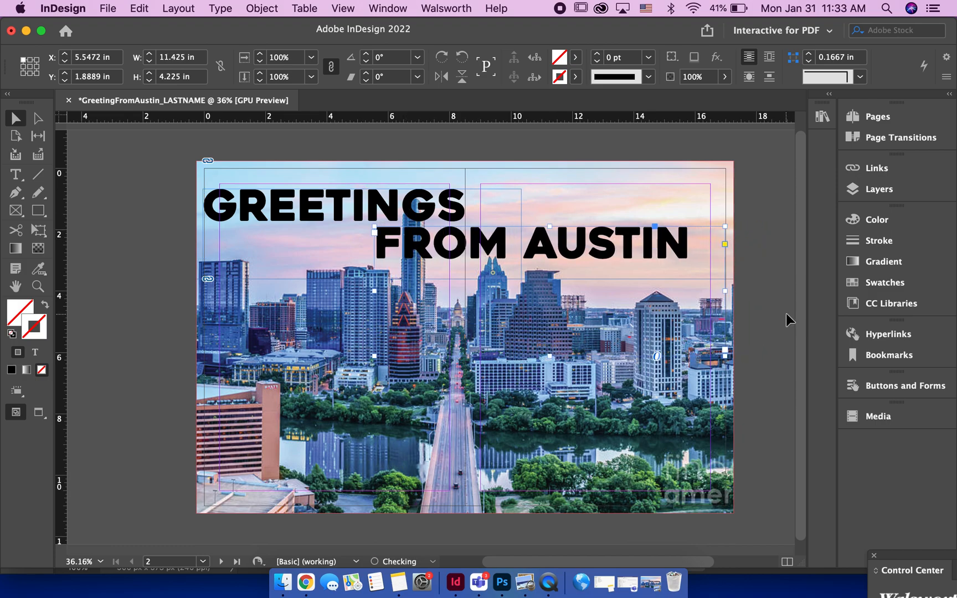
Step: Nudge only the GREETINGS frame right to X 0.3722 in and deselect it
left_click(349, 215, "shift")
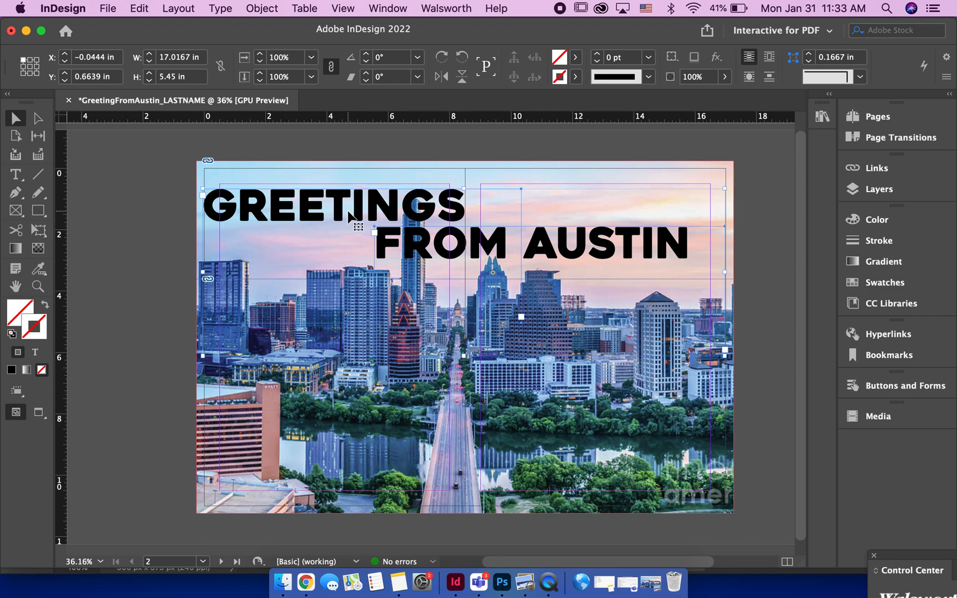
left_click(125, 202)
left_click(380, 210)
key("shift+Right")
key("shift+Right")
key("shift+Right")
left_click(167, 252)
Step: Raise the cutout frame's top edge to the upper bleed to check the title overlap, and lower it again below the title
left_click(467, 398)
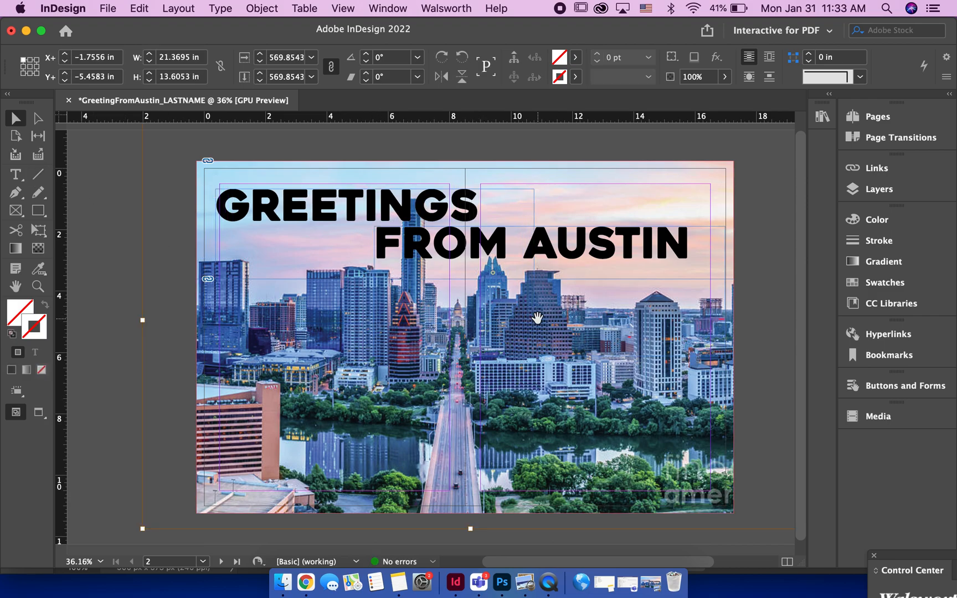
left_click(781, 365)
left_click(603, 307)
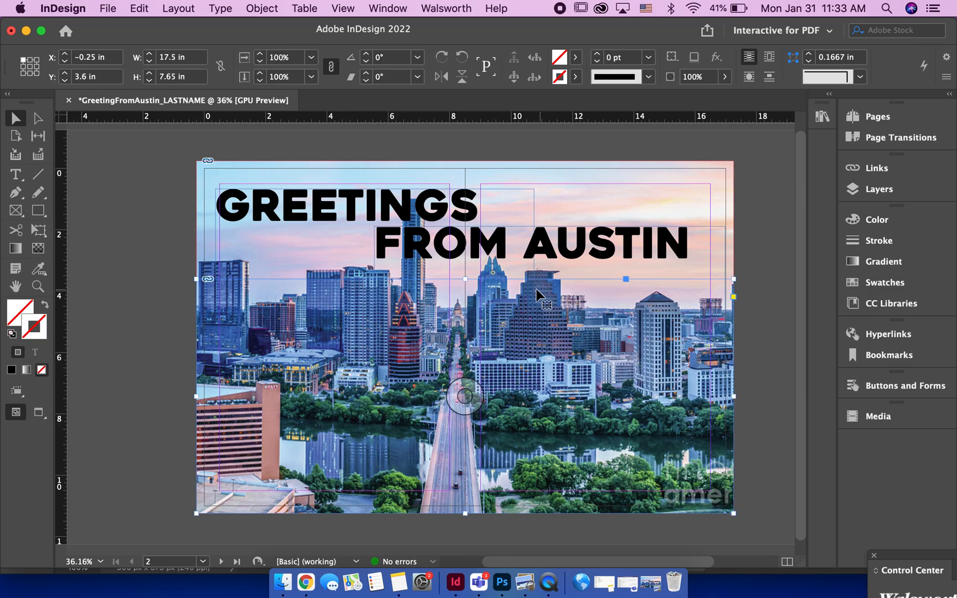
left_click_drag(463, 279, 475, 161)
key("super+shift+a")
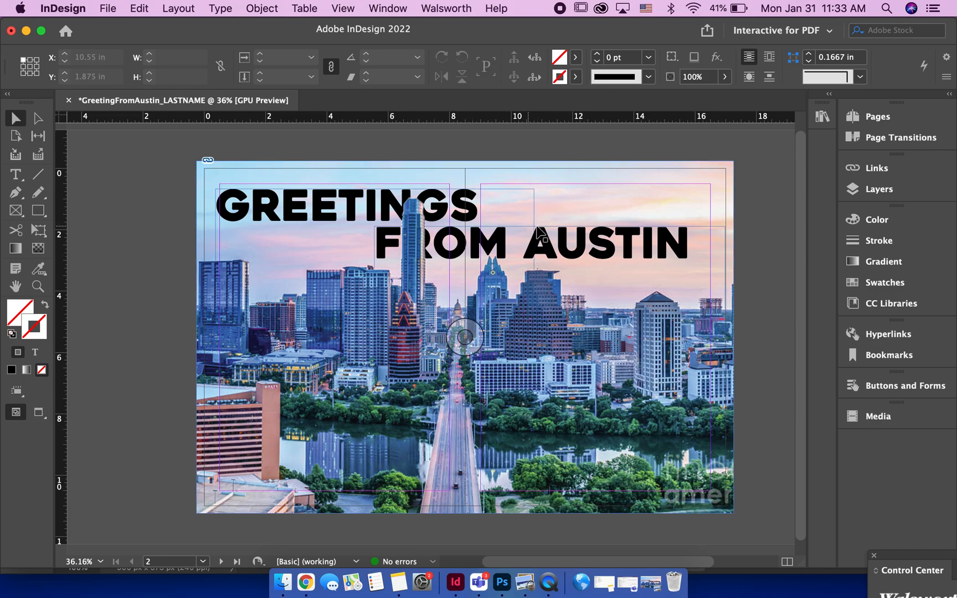
left_click(411, 173)
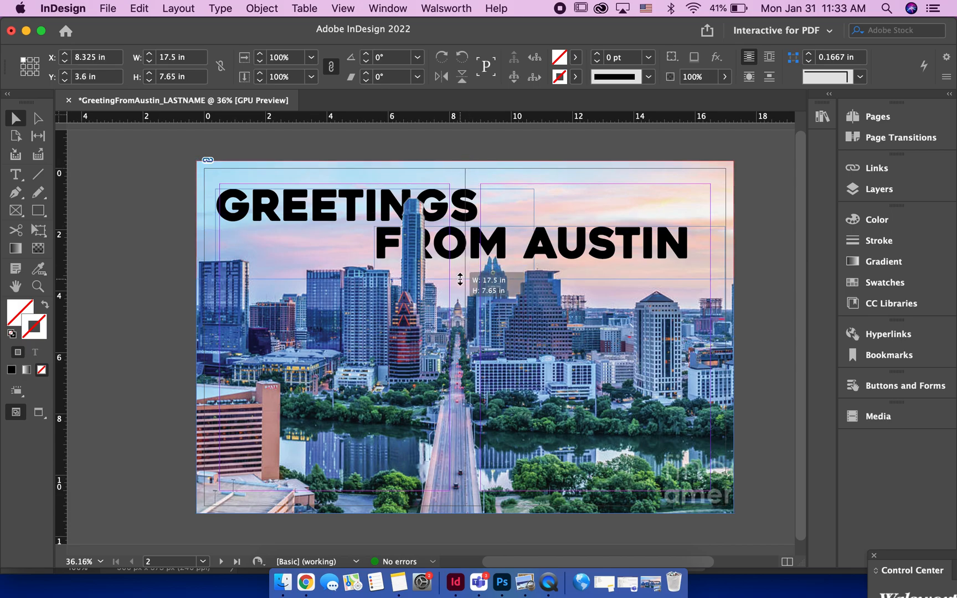
Step: Select the GREETINGS frame, activate the Color Theme Tool and move its floating color theme bar further up
left_click(482, 221)
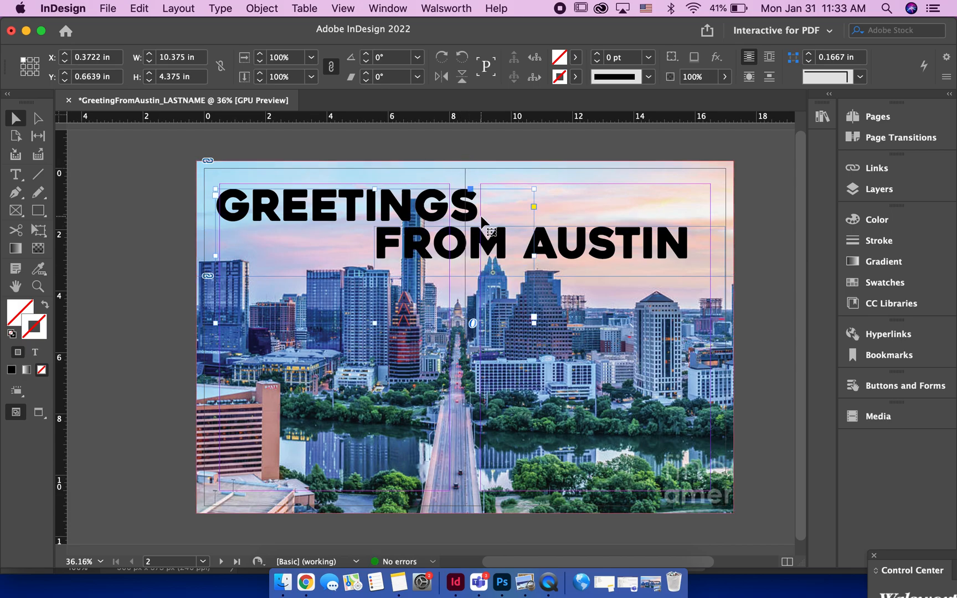
double_click(479, 202)
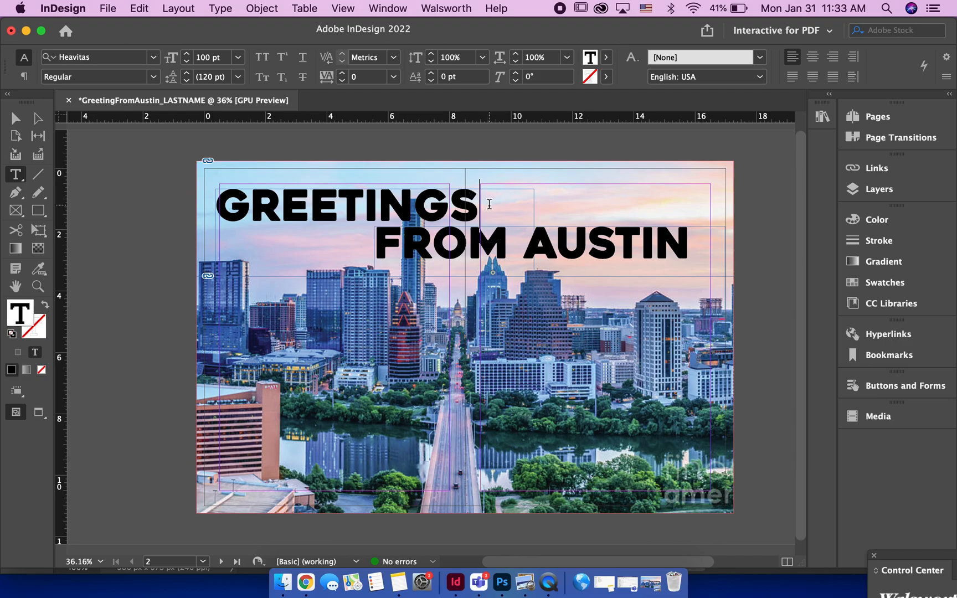
left_click_drag(480, 202, 435, 195)
left_click(15, 118)
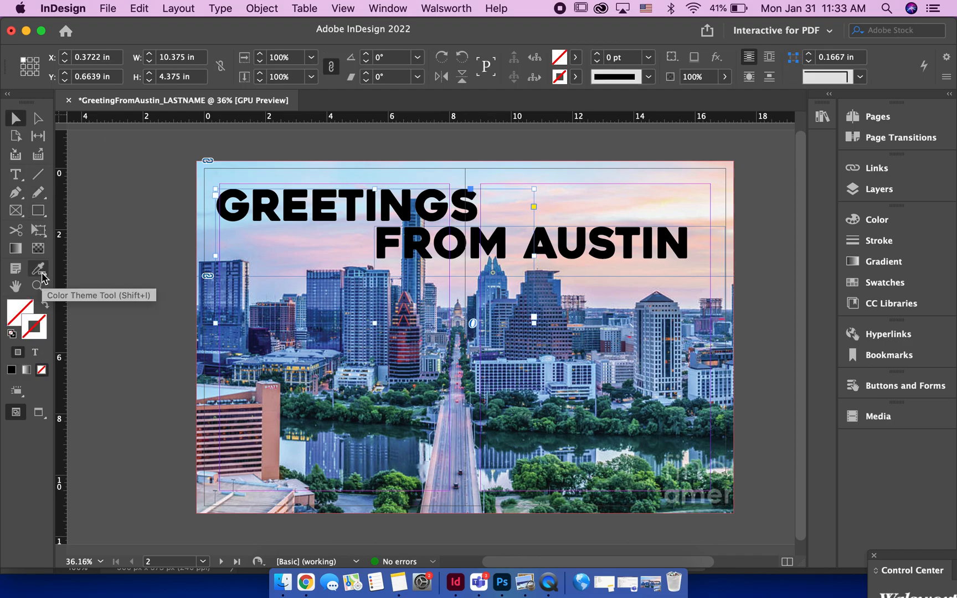
left_click_drag(43, 277, 145, 292)
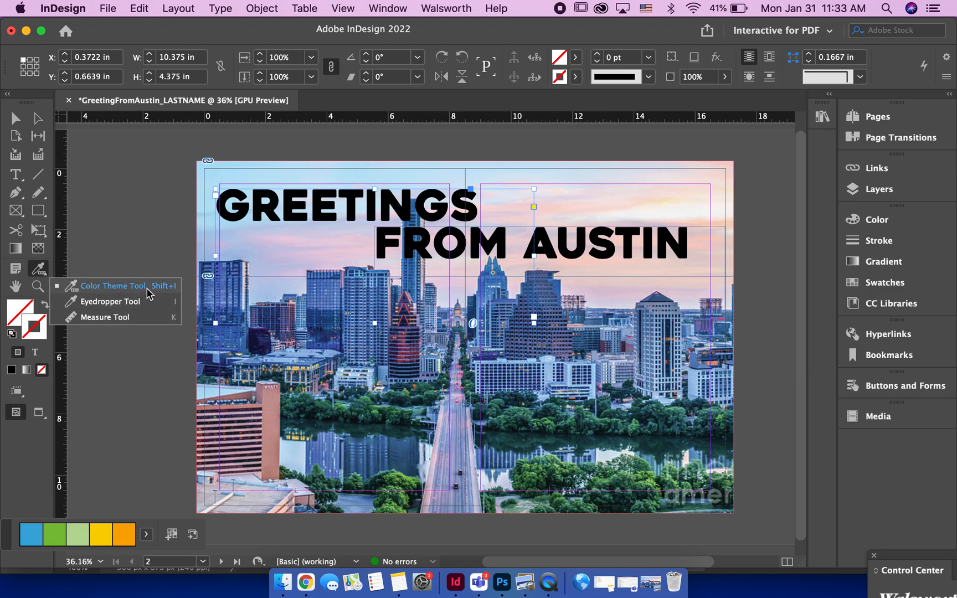
left_click_drag(145, 292, 147, 288)
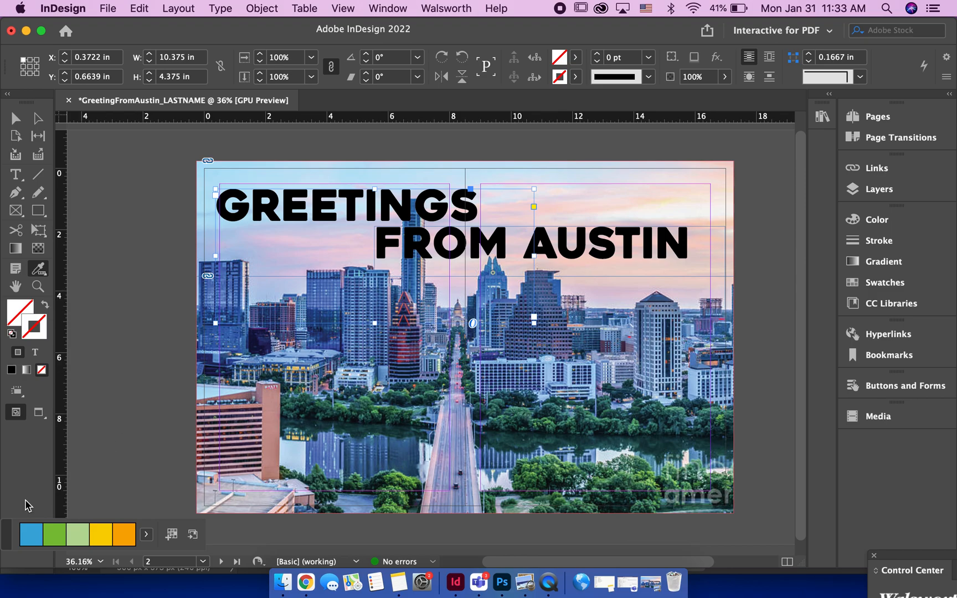
left_click_drag(11, 542, 12, 466)
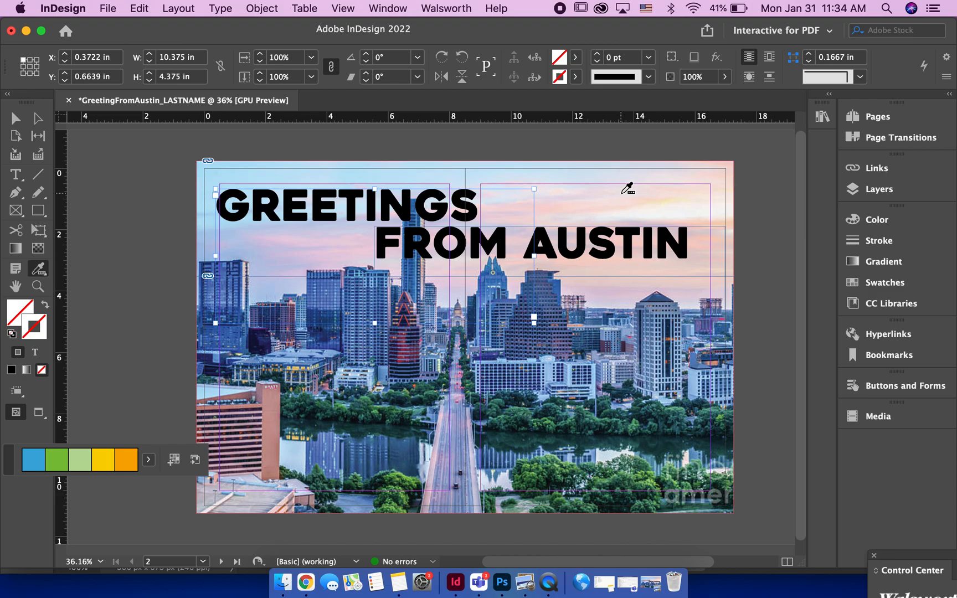
Step: Sample a color theme from the skyline photo with the Color Theme Tool and add the Colorful theme to the swatches
left_click(622, 193)
left_click_drag(9, 465, 111, 270)
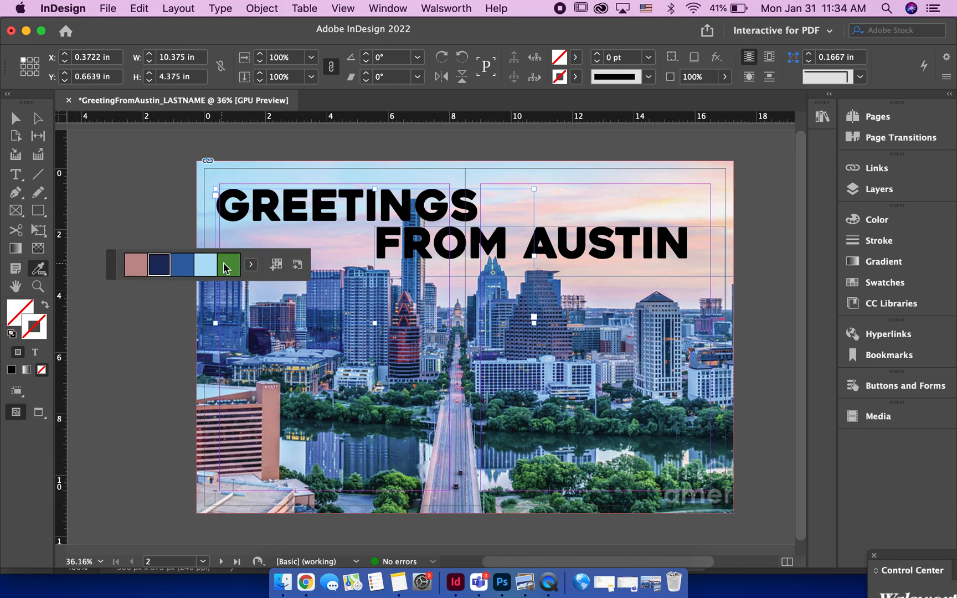
left_click(250, 264)
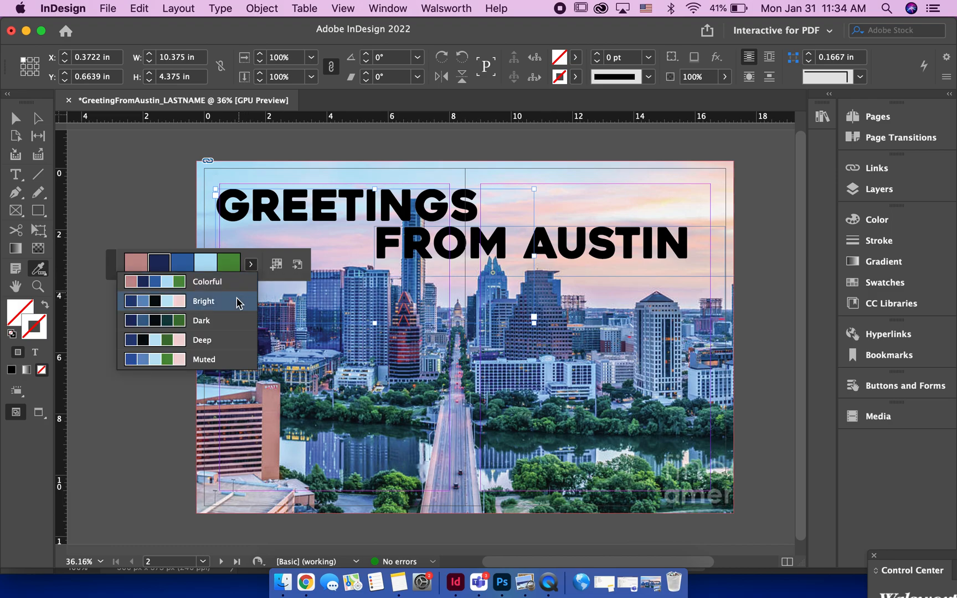
left_click(252, 266)
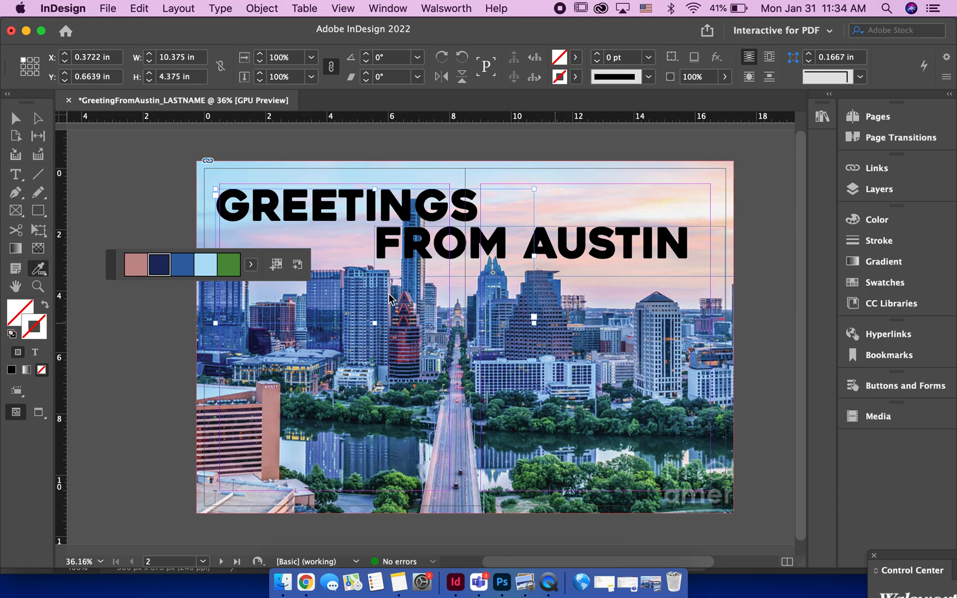
left_click_drag(105, 274, 81, 187)
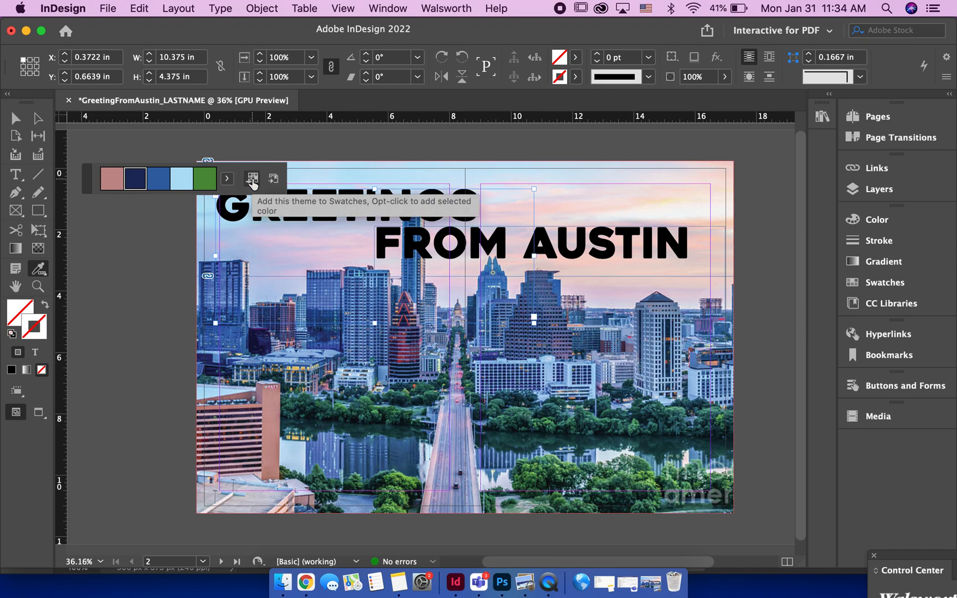
left_click(252, 179)
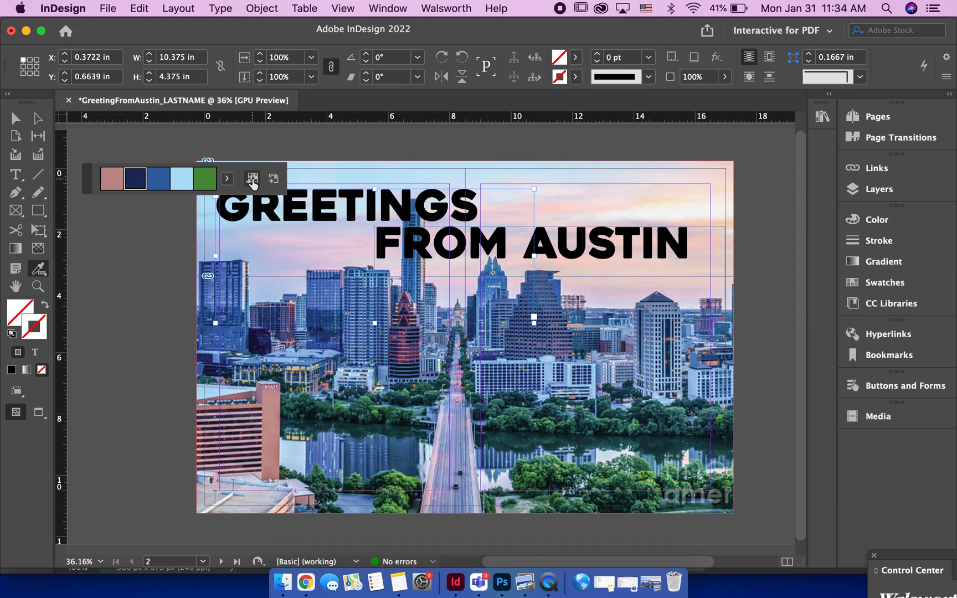
Step: Check the fill swatches for the Colorful_Theme folder and expand it to view its five colors
left_click(575, 57)
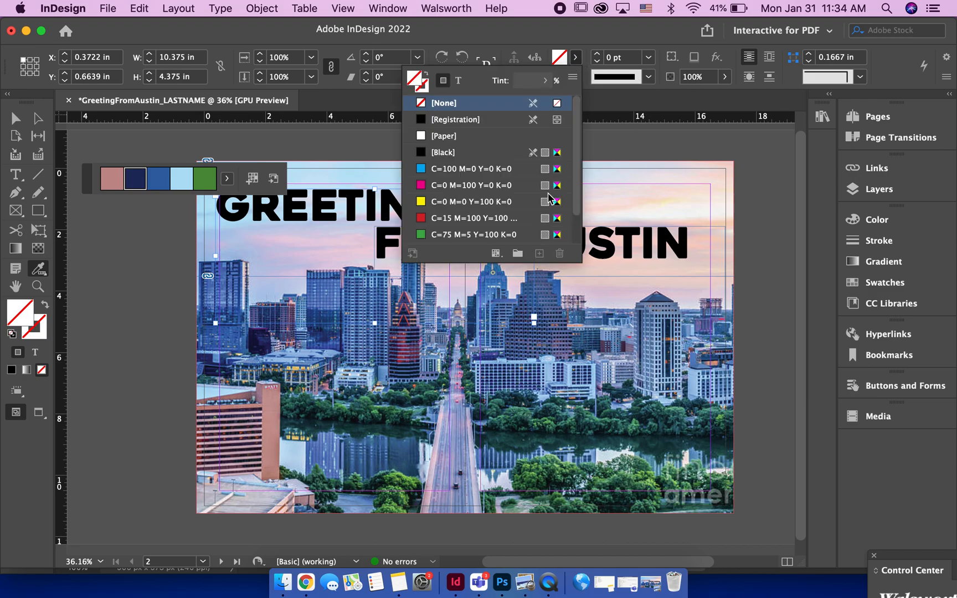
scroll(547, 215, "down", 2)
left_click(459, 234)
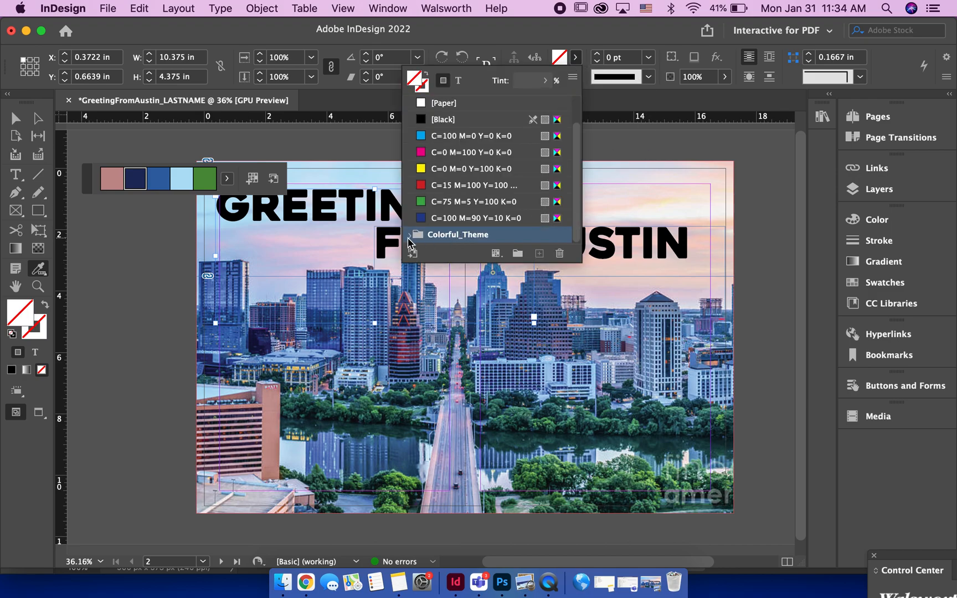
left_click(409, 235)
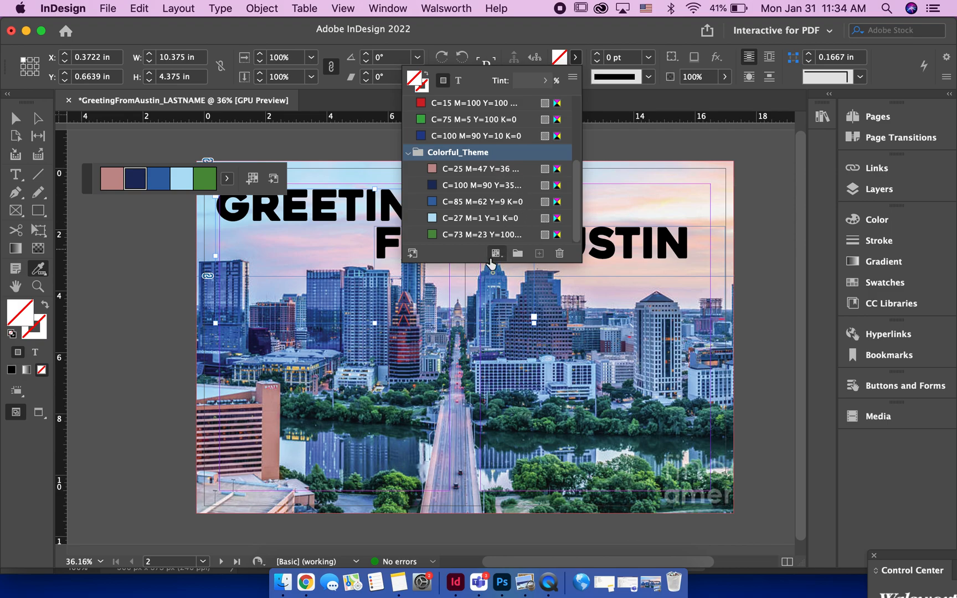
left_click_drag(91, 185, 49, 419)
Step: Fill the GREETINGS text with the dusty pink C=25 M=47 Y=36 swatch from Colorful_Theme
left_click(13, 117)
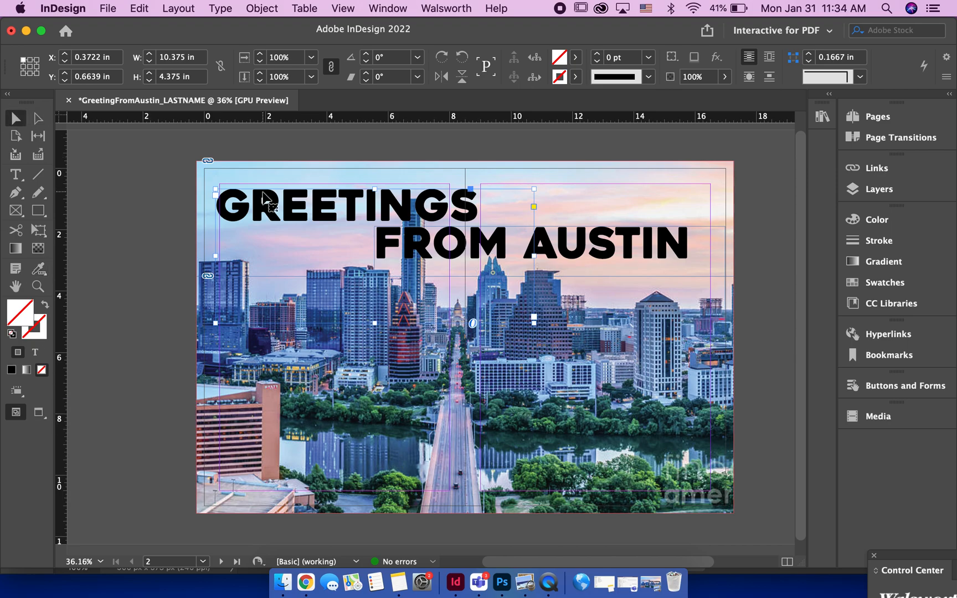
double_click(425, 209)
left_click_drag(480, 207, 217, 206)
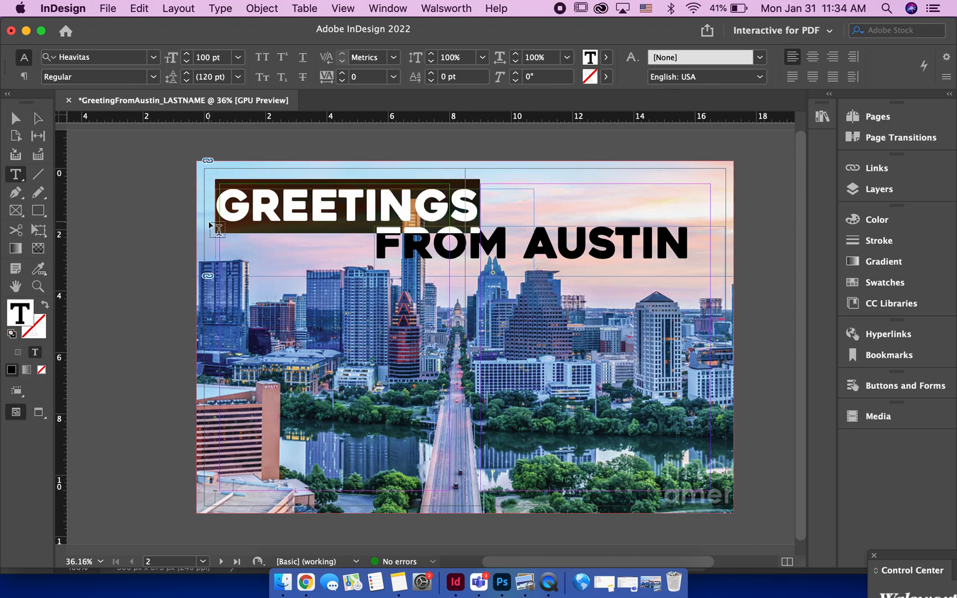
left_click(606, 57)
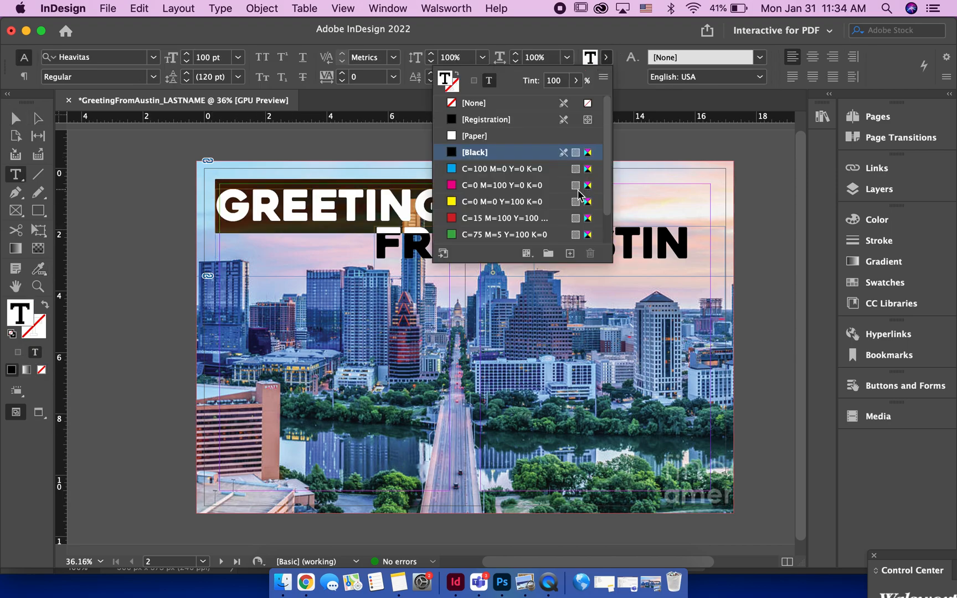
scroll(548, 218, "down", 7)
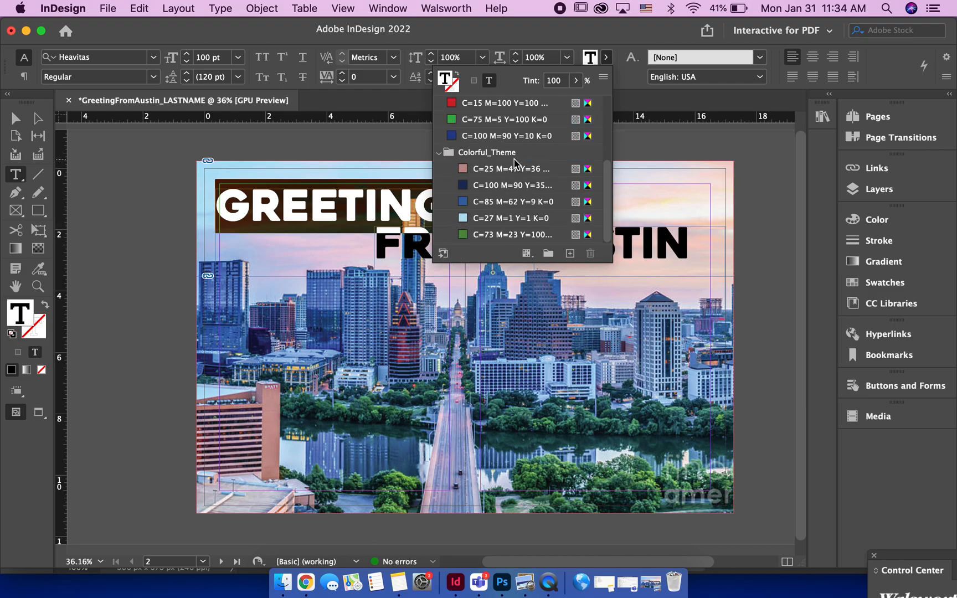
left_click(521, 168)
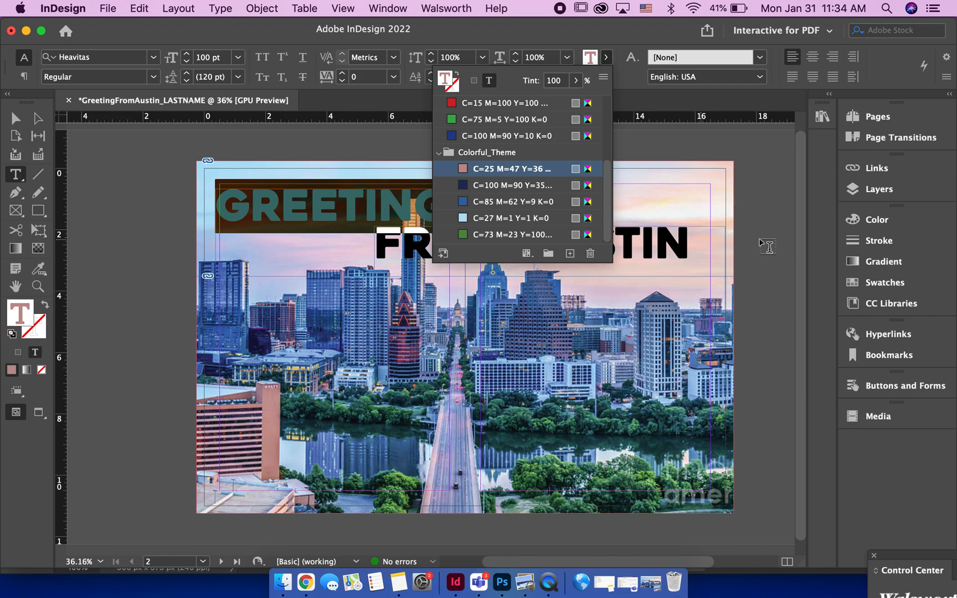
left_click(770, 244)
Step: Fill the FROM AUSTIN text with the navy C=100 M=90 Y=35 swatch from Colorful_Theme
left_click_drag(689, 243, 379, 239)
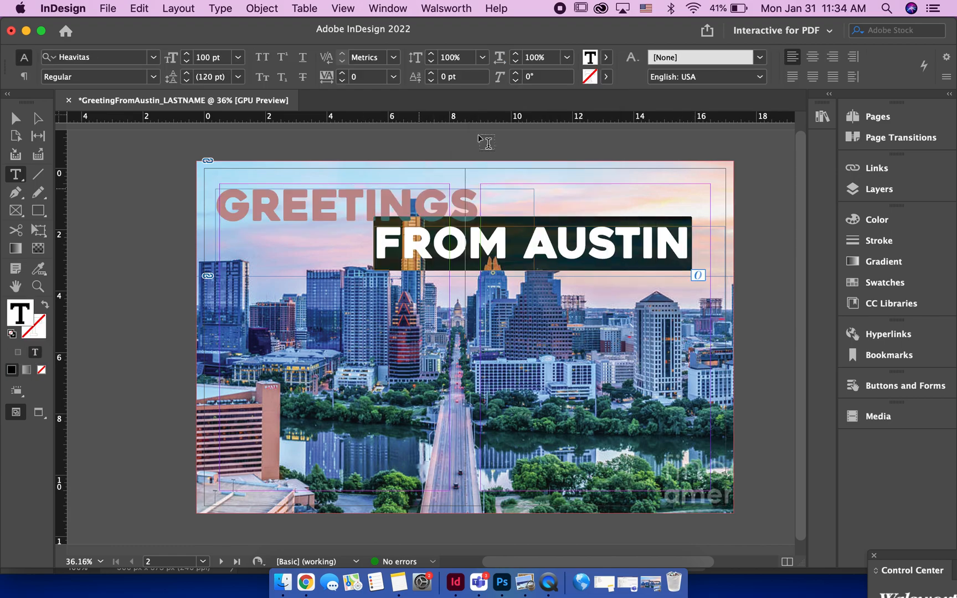
left_click(608, 61)
scroll(555, 183, "down", 2)
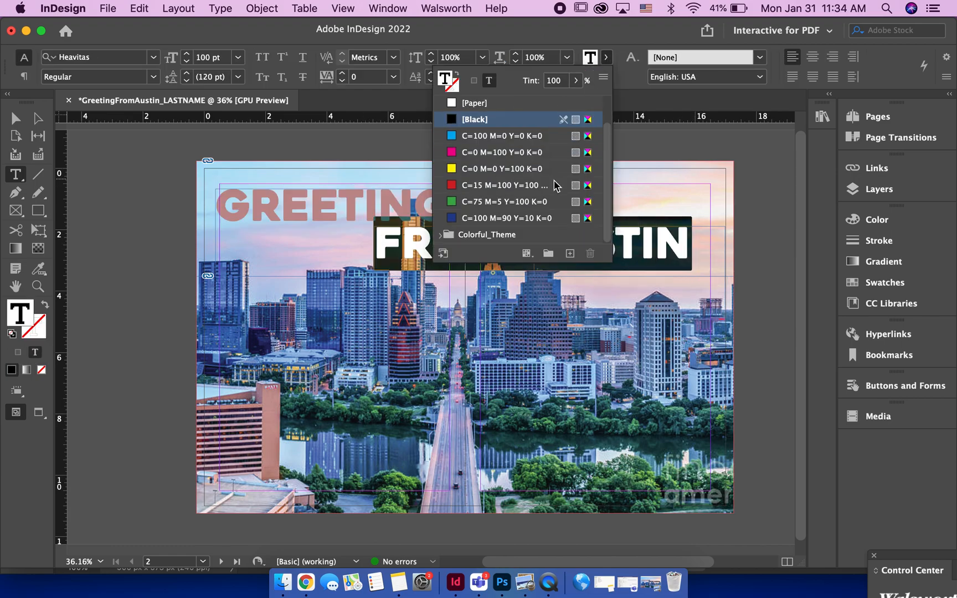
left_click(439, 234)
scroll(534, 219, "down", 2)
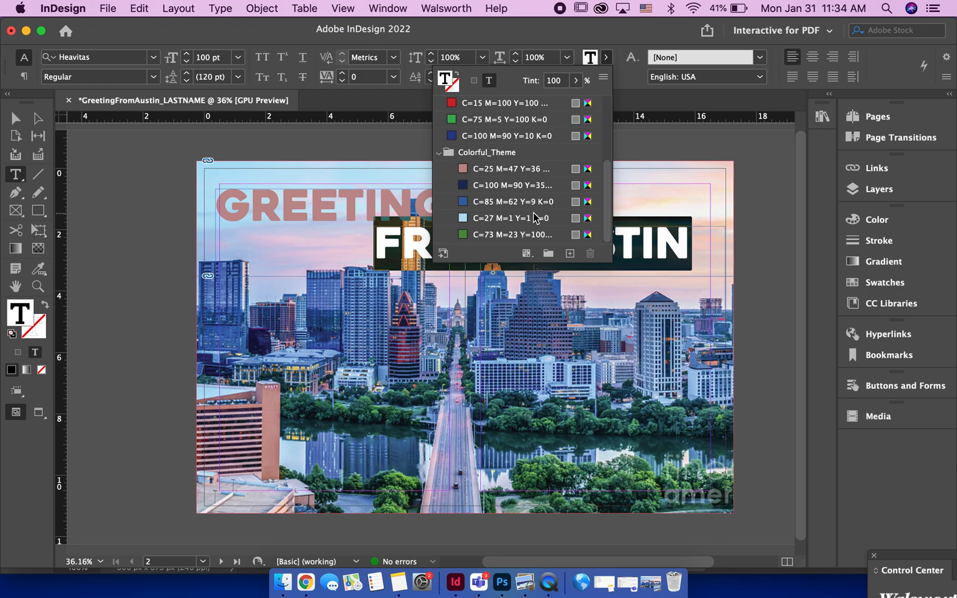
left_click(534, 186)
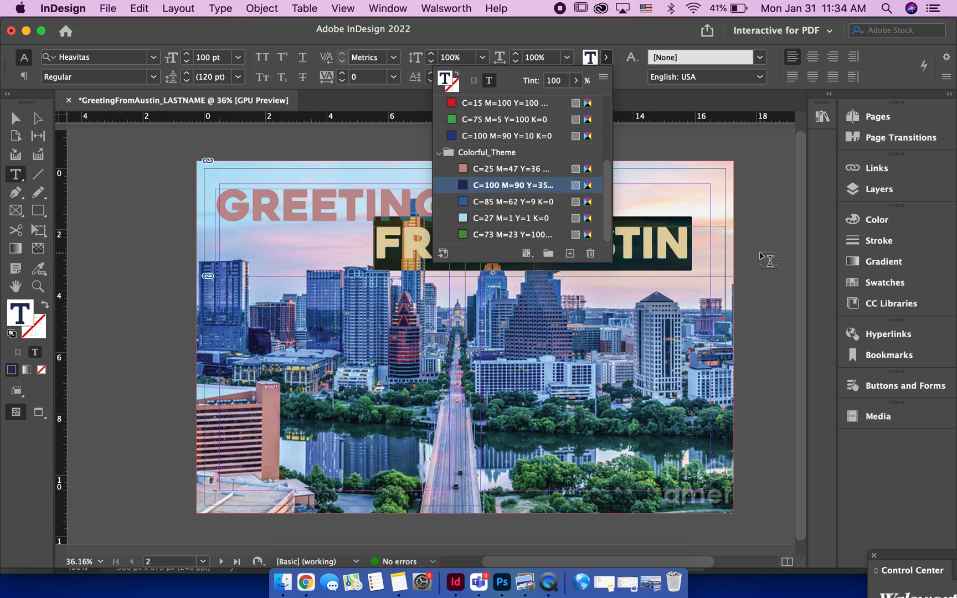
left_click(768, 259)
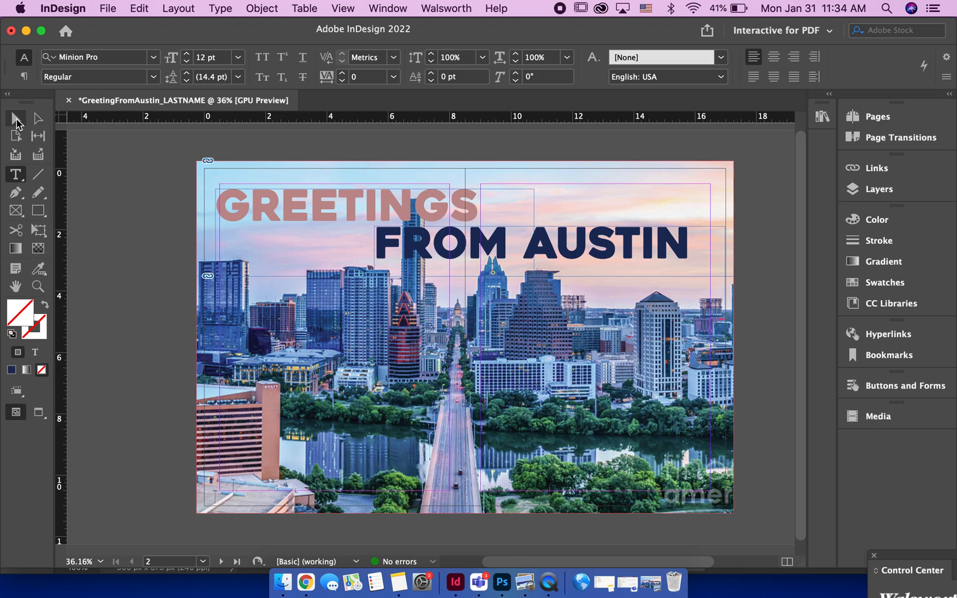
Step: Raise the skyline cutout frame's top edge to the upper bleed at Y -0.25 in, then deselect it
left_click(16, 119)
left_click(449, 344)
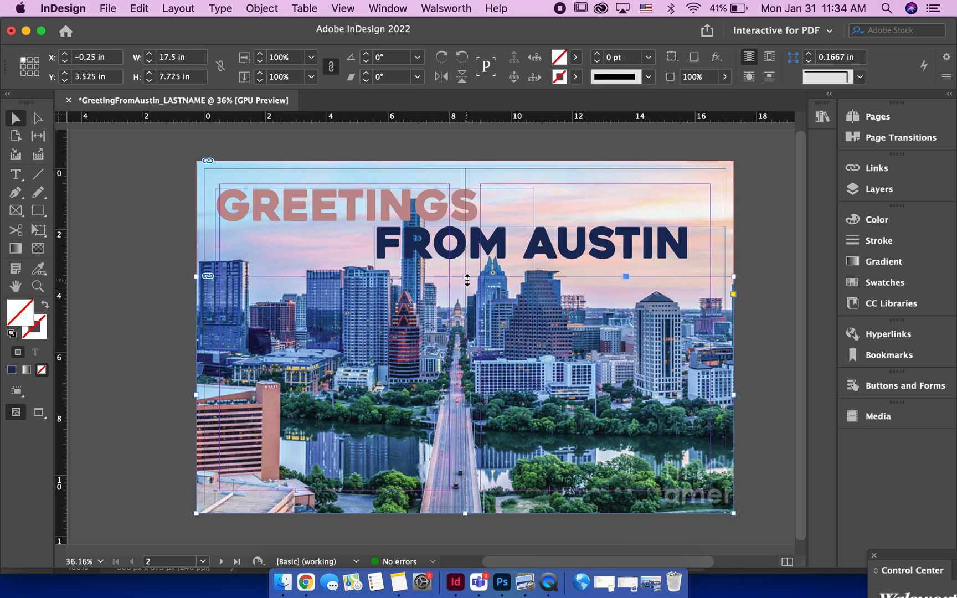
left_click_drag(467, 278, 476, 160)
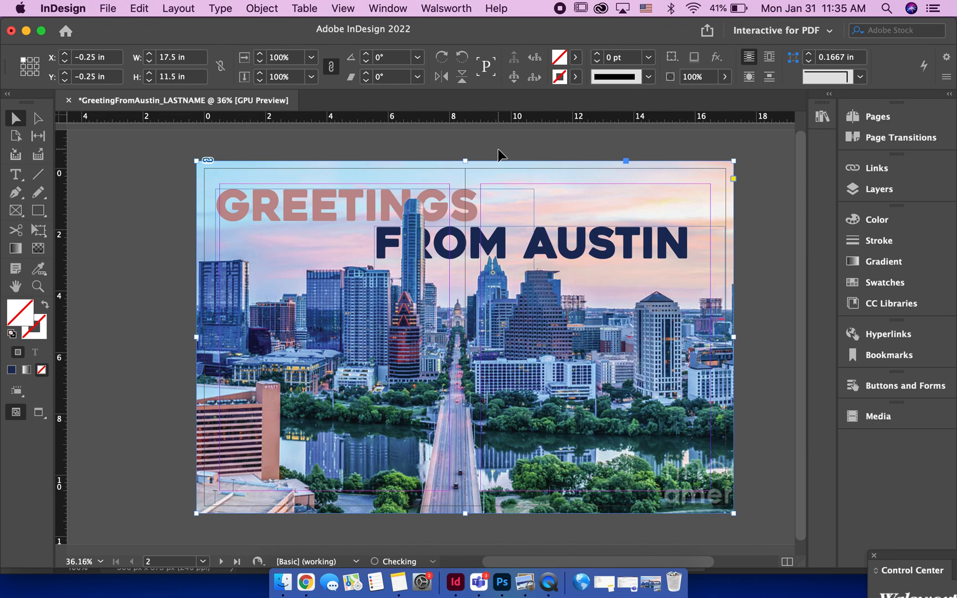
left_click(498, 149)
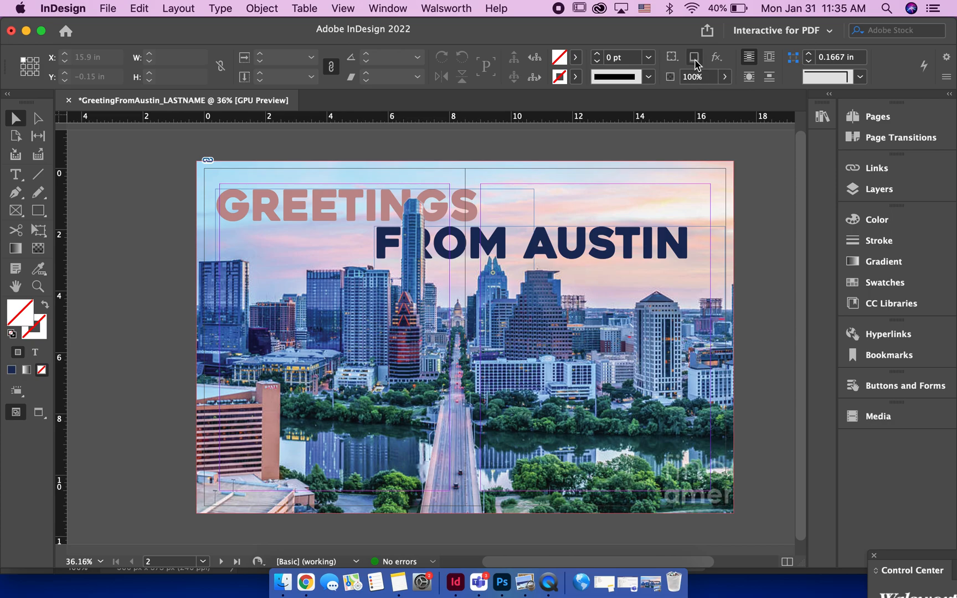
Step: Add a drop shadow to the skyline cutout frame and inspect the shadow around the buildings and title
left_click(703, 328)
left_click(694, 57)
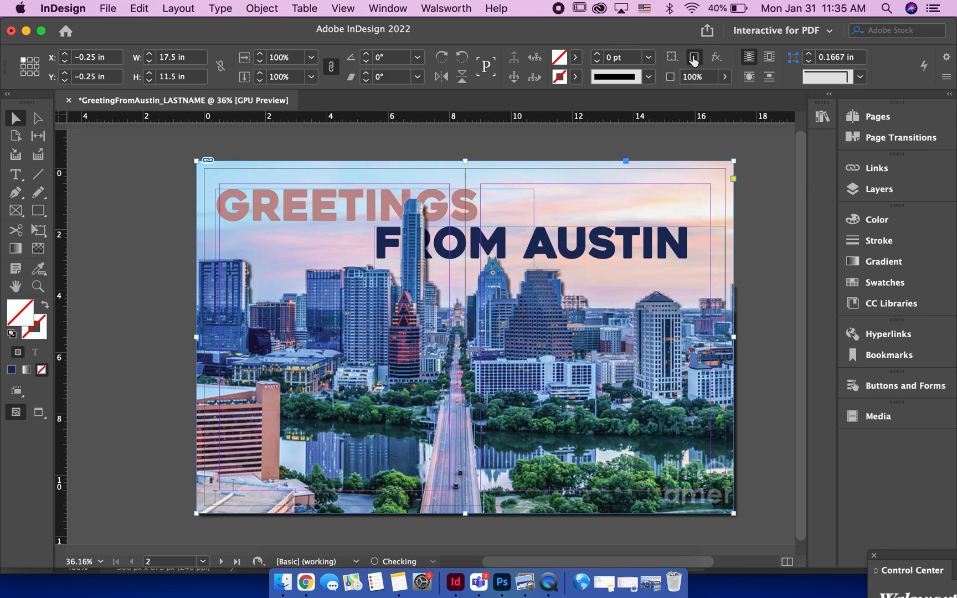
left_click(745, 315)
scroll(441, 277, "up", 5)
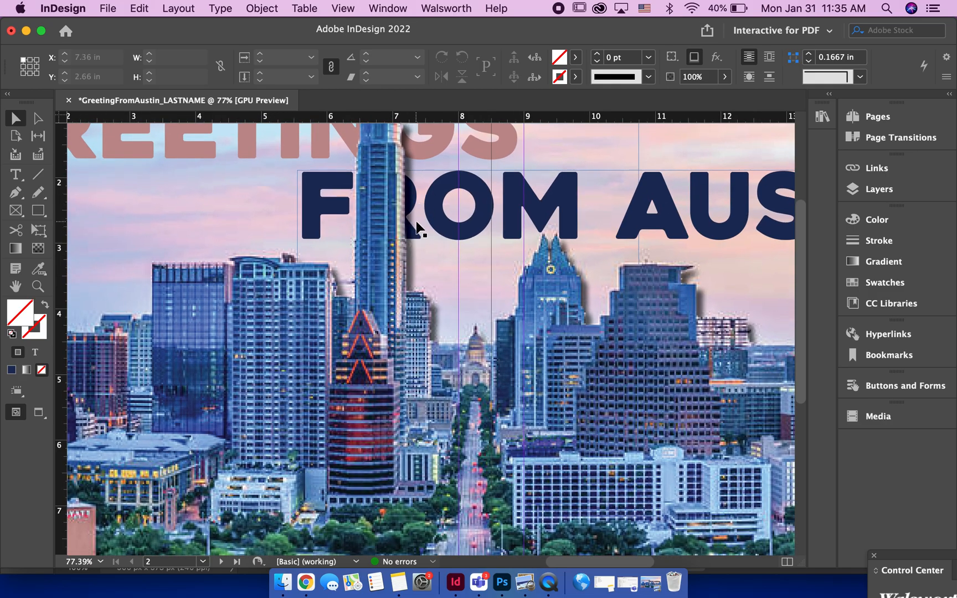
scroll(421, 225, "down", 5)
Step: Set the display performance of the skyline cutout image to High Quality Display
left_click(448, 338)
right_click(449, 309)
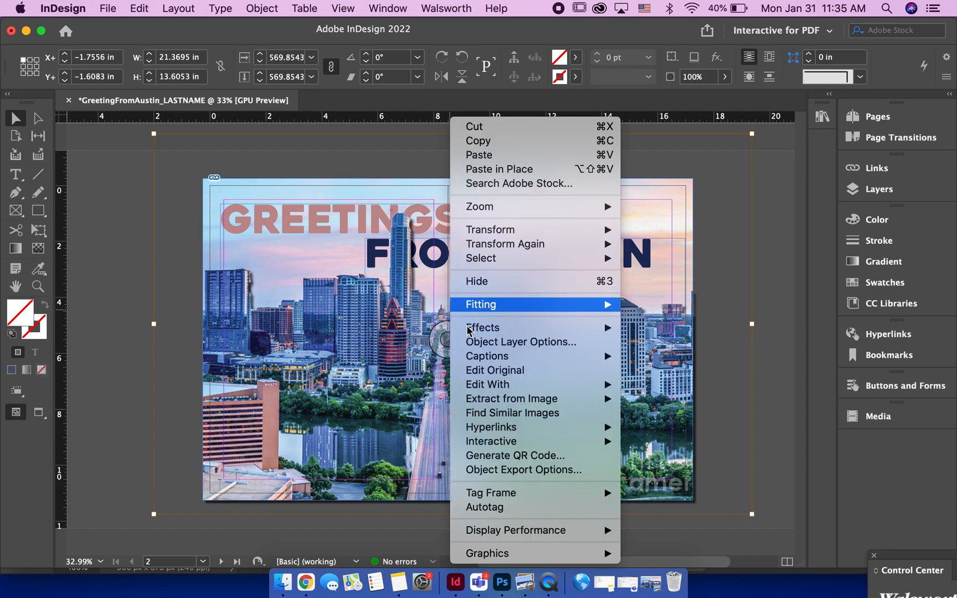
mouse_move(555, 536)
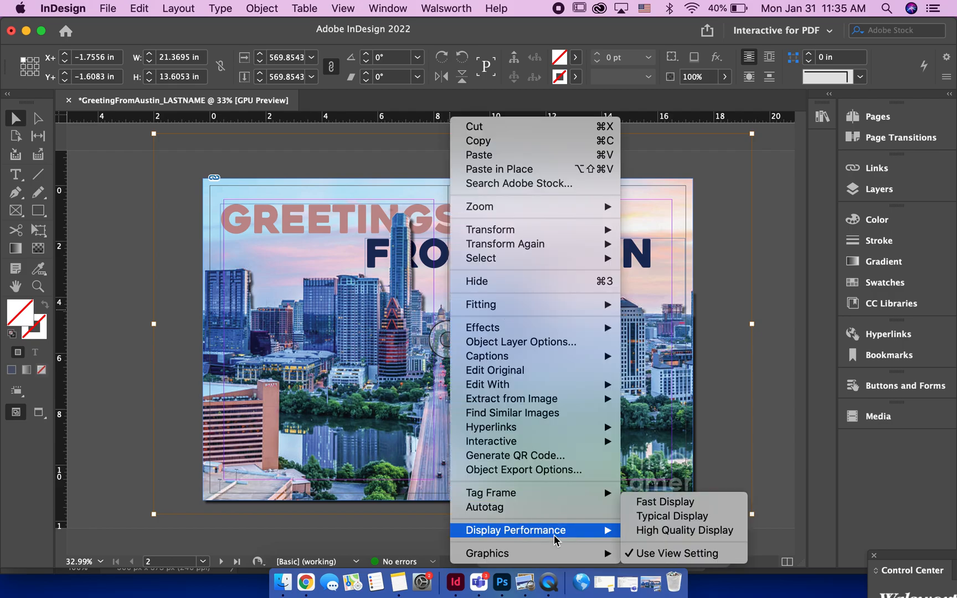
left_click(647, 531)
left_click(763, 468)
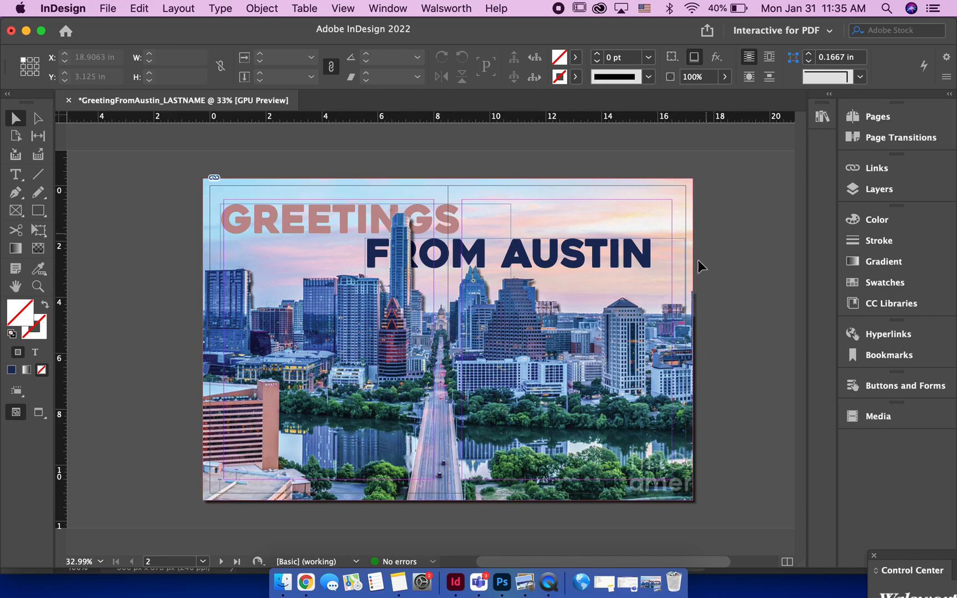
left_click(447, 338)
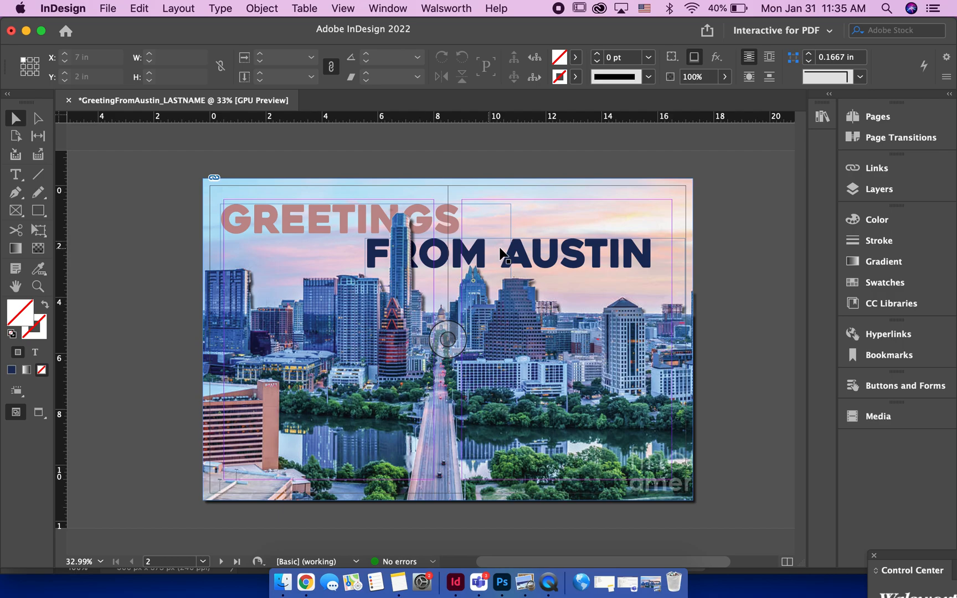
Step: Start exporting the document and name the file GreetingsFromAustin_ followed by the student's last name
left_click(108, 7)
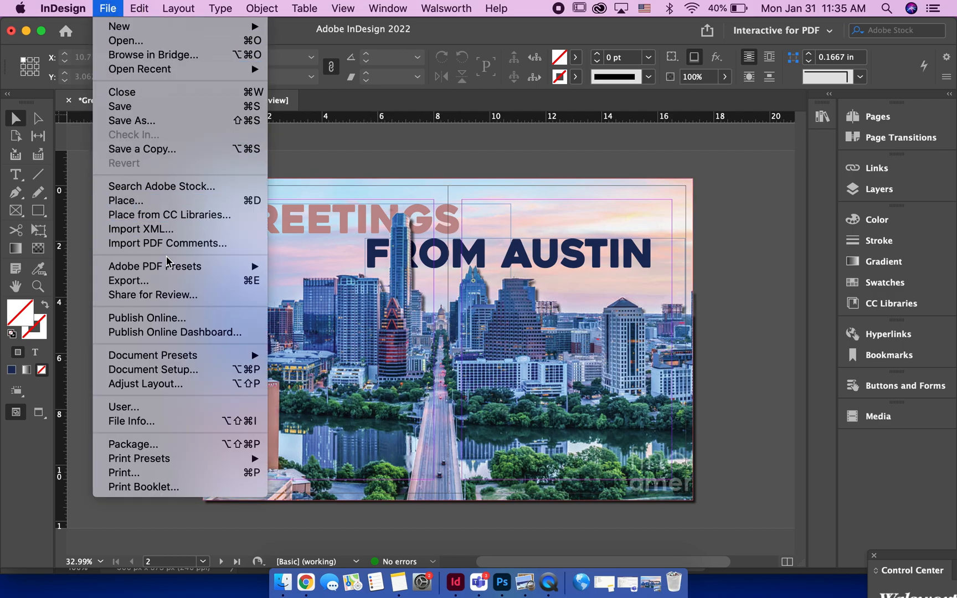
left_click(172, 282)
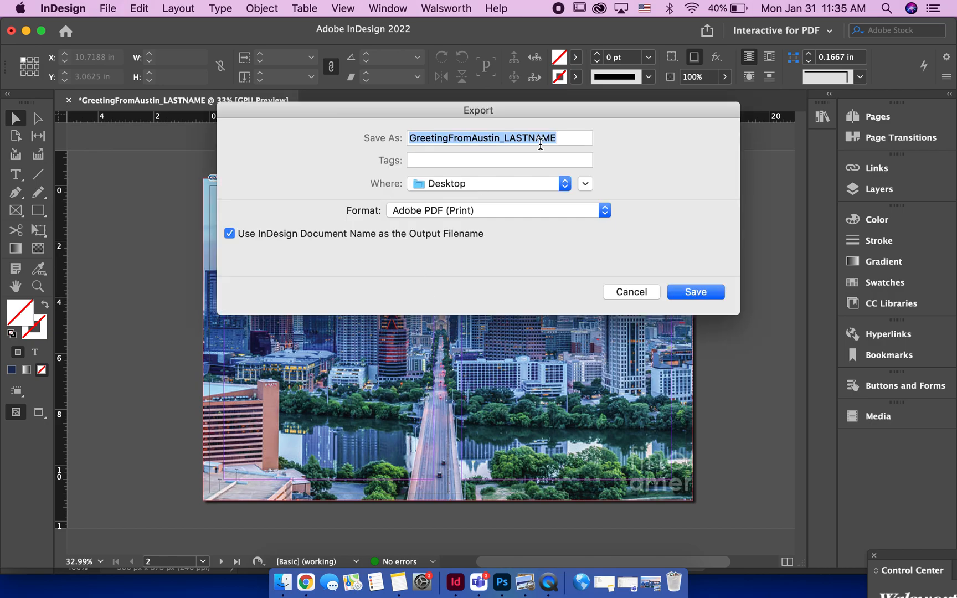
left_click(561, 143)
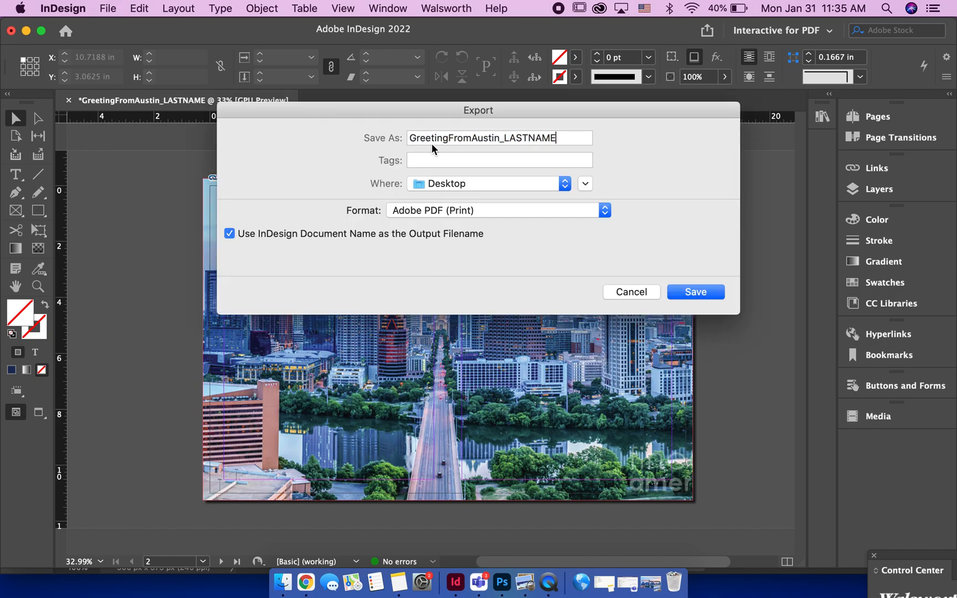
left_click(449, 135)
type("S")
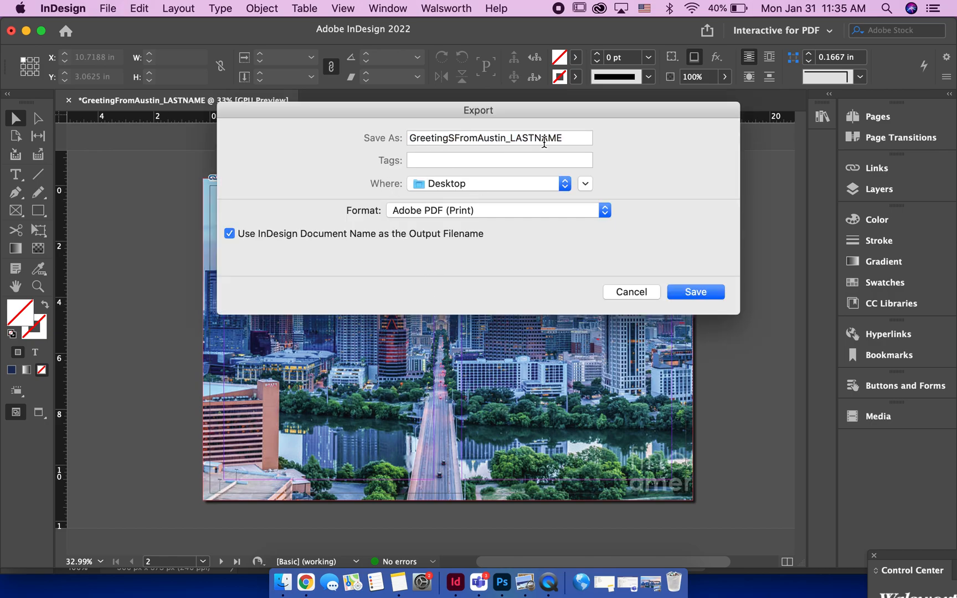
key("BackSpace")
type("s")
left_click_drag(560, 137, 511, 138)
type("M")
type("cGurei")
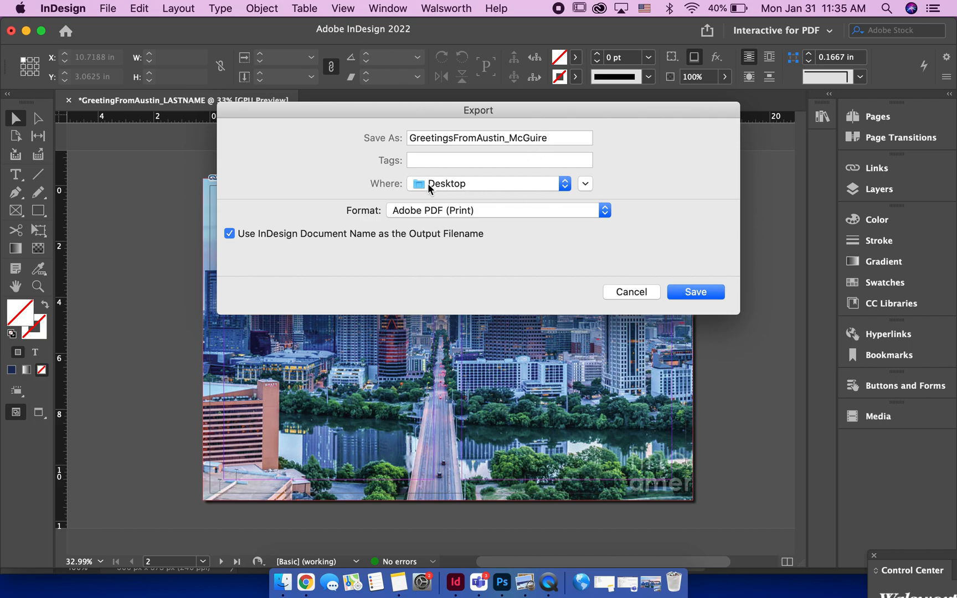
Step: Keep Desktop as the export location with the Adobe PDF (Print) format and proceed to the PDF export settings
left_click(460, 187)
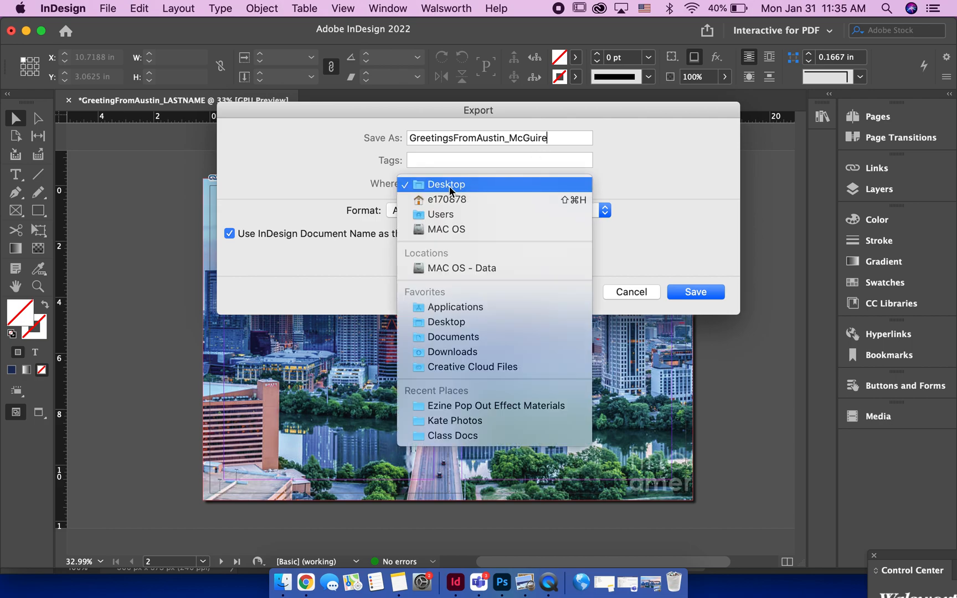
left_click(619, 194)
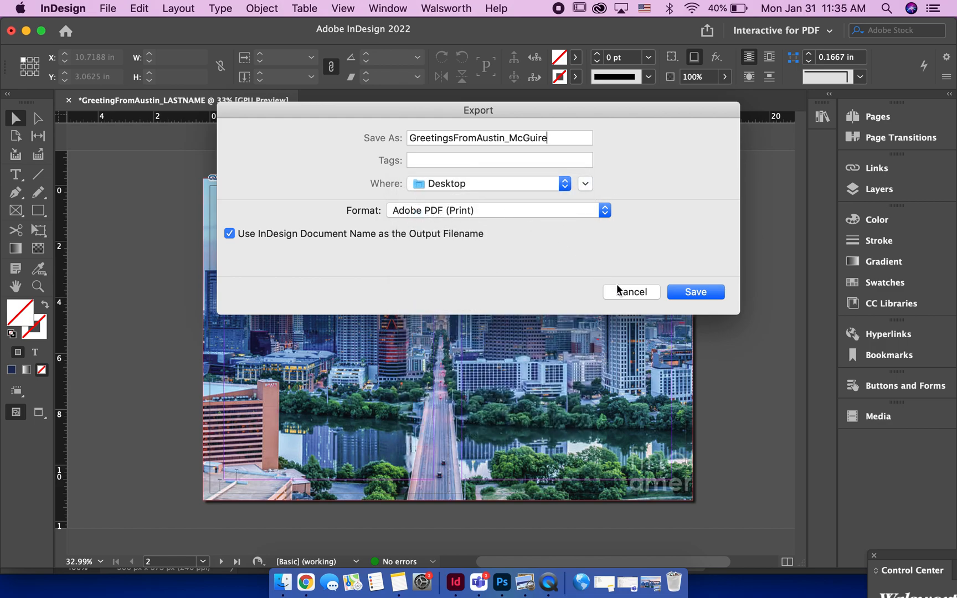
left_click(685, 292)
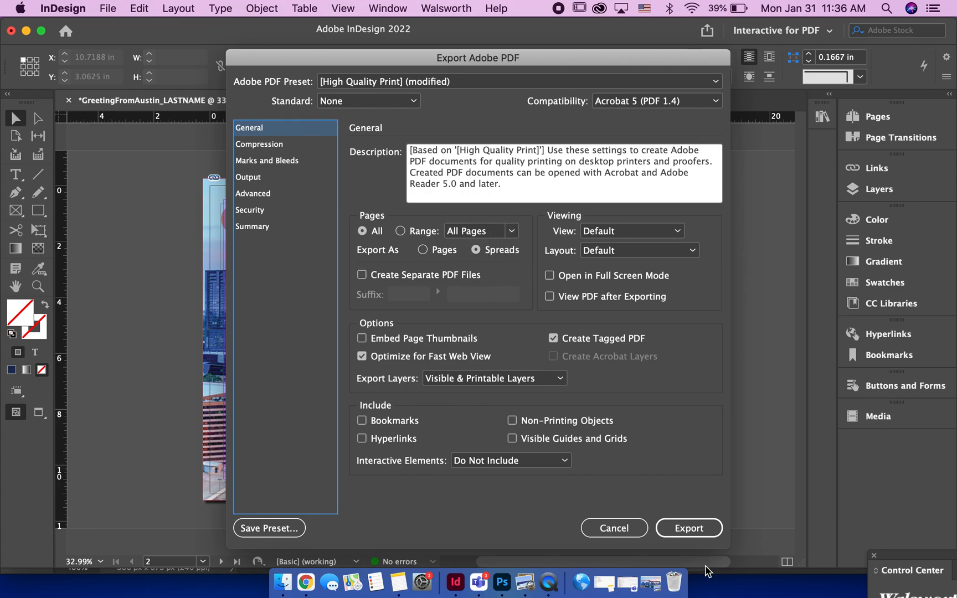
Step: Export all pages as spreads with the modified High Quality Print settings, then minimize InDesign and Photoshop to reach the desktop
left_click(699, 521)
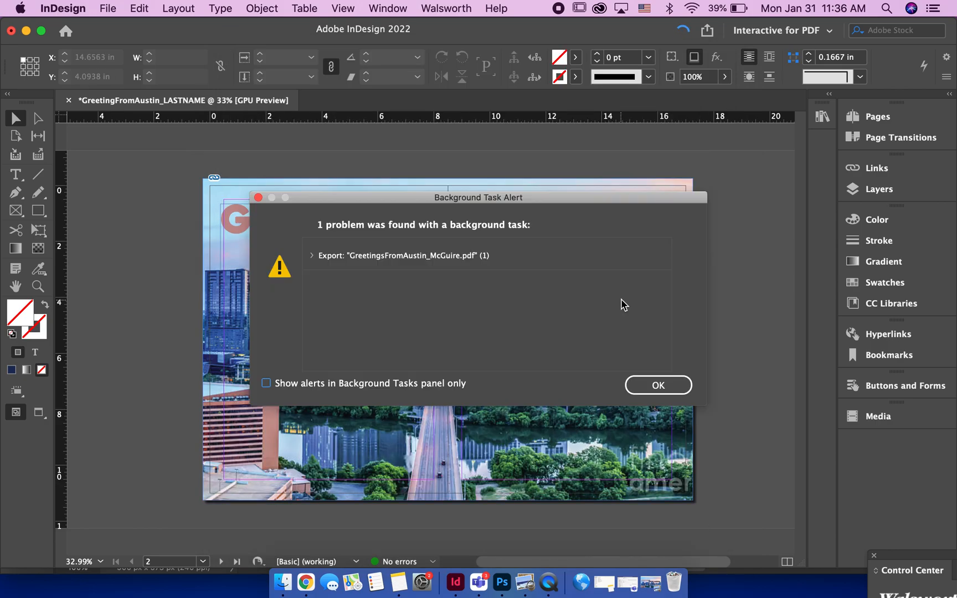
left_click(658, 385)
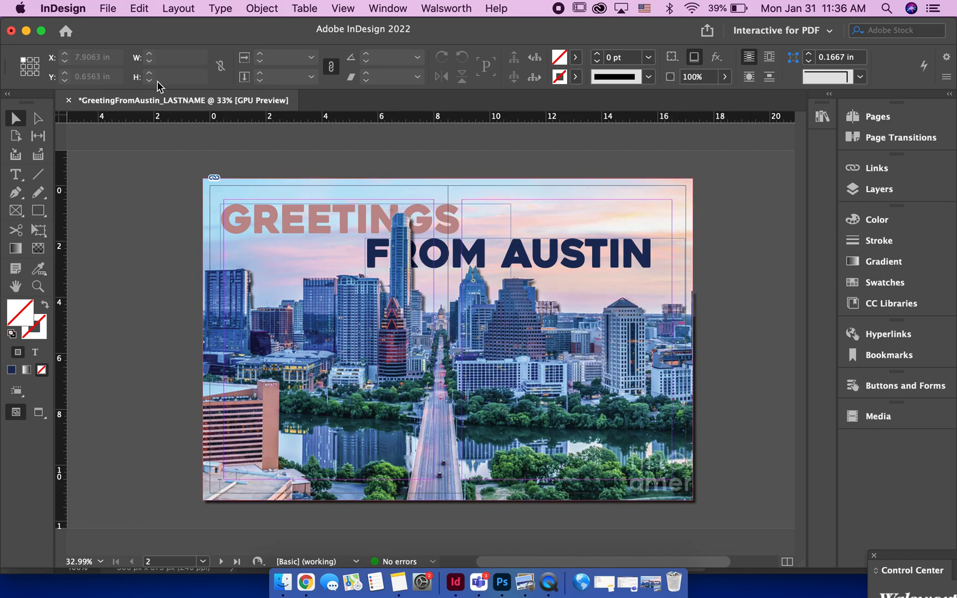
left_click(26, 31)
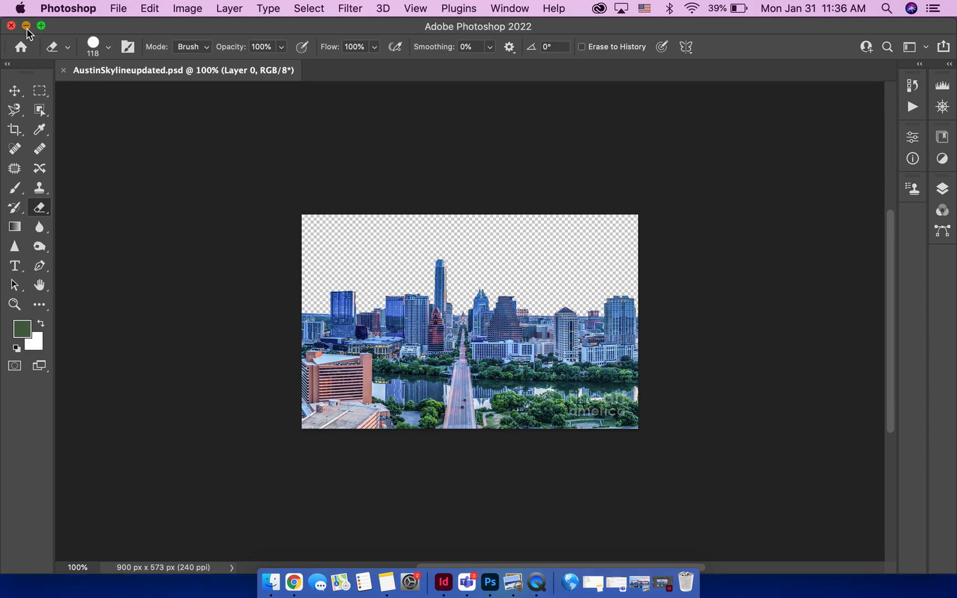
left_click(25, 27)
left_click(540, 388)
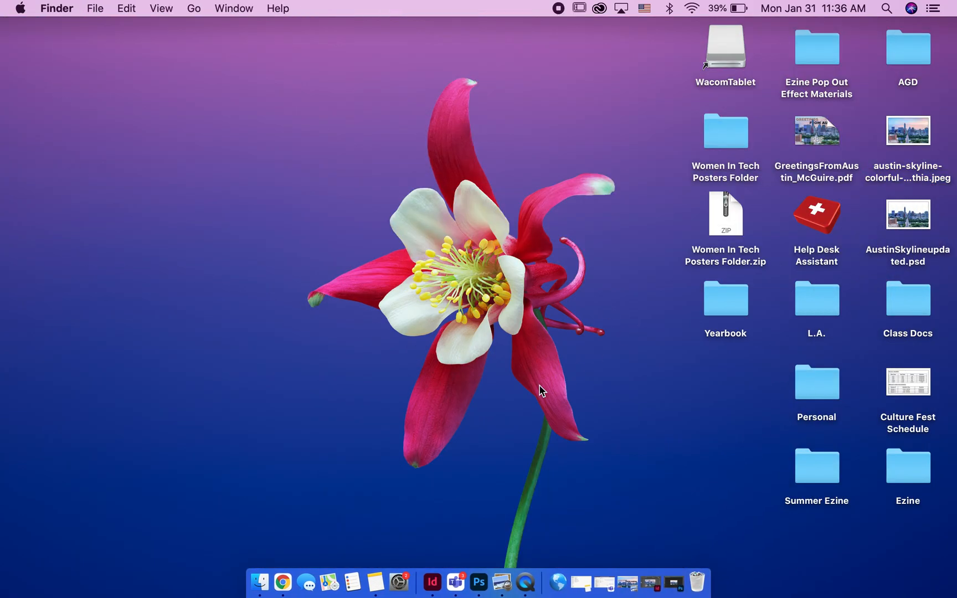
Step: Open the exported Greetings from Austin PDF from the desktop in Preview, review the spread from title to bridge, and close it
double_click(827, 124)
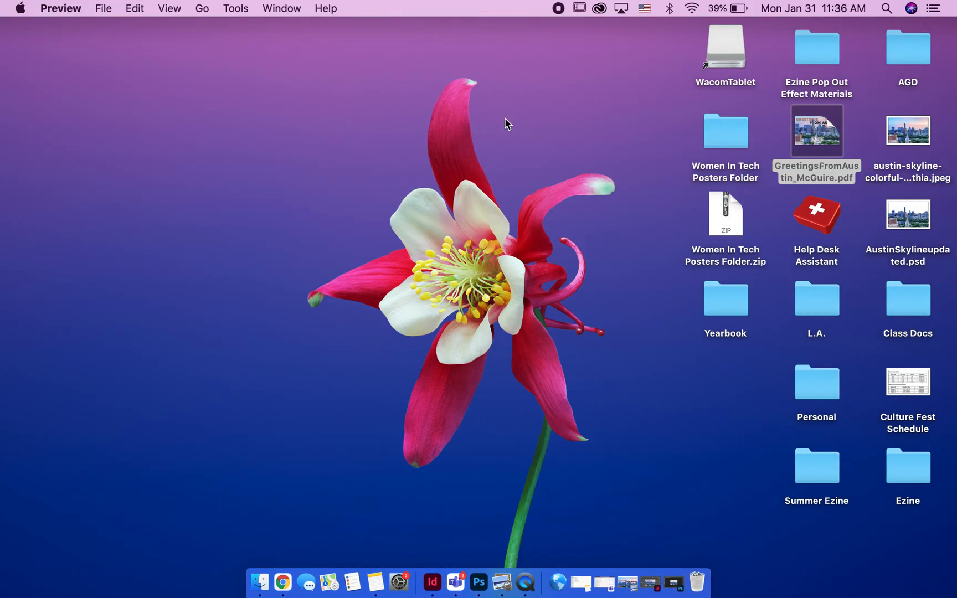
scroll(538, 266, "down", 5)
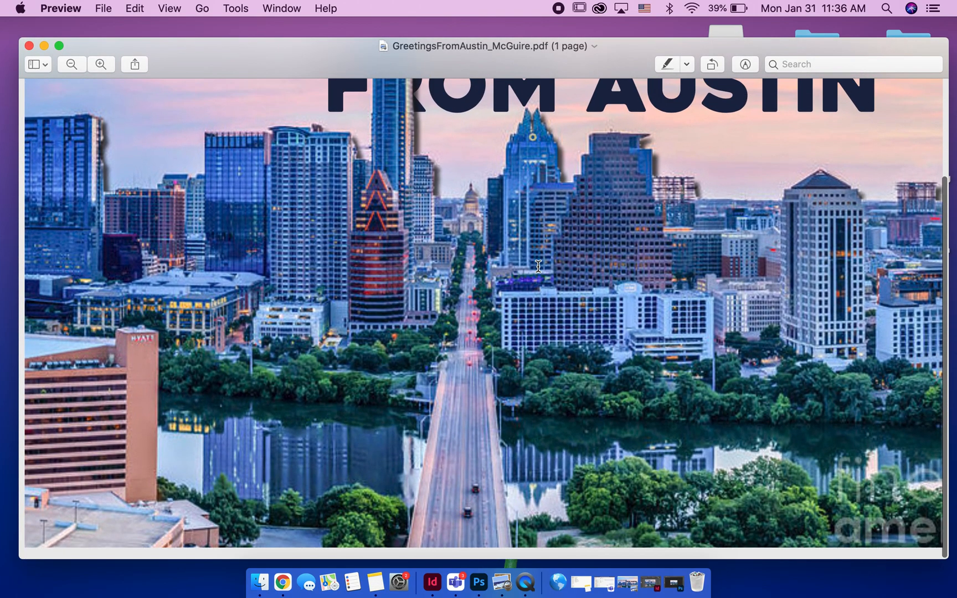
scroll(538, 266, "up", 5)
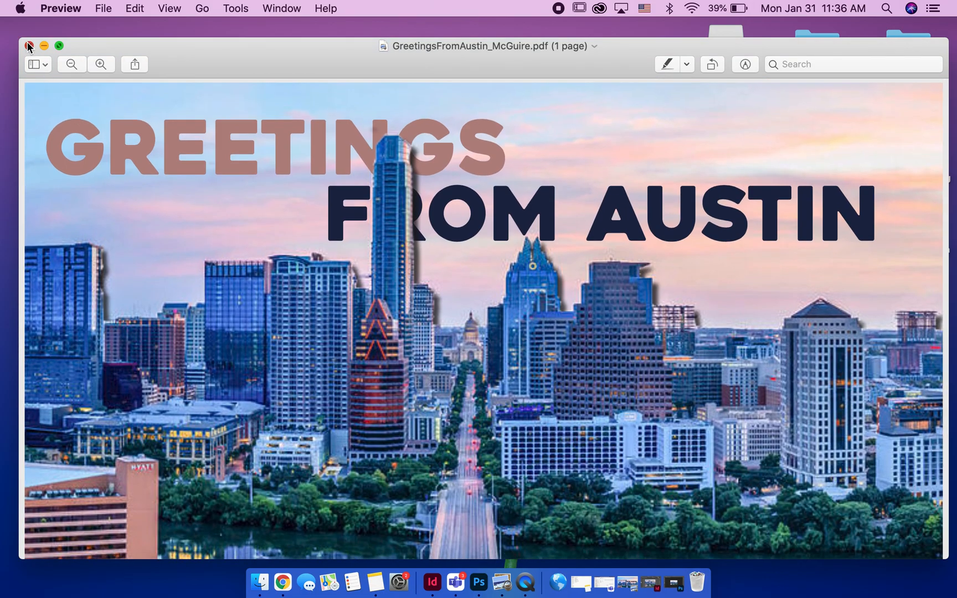
left_click(28, 44)
left_click(602, 258)
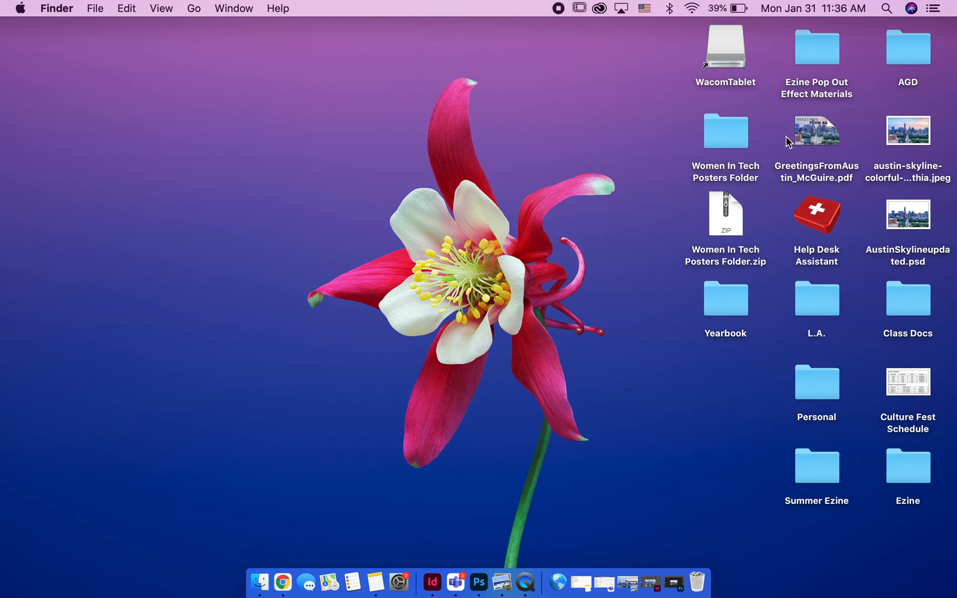
Step: Reopen the exported PDF in Preview to check the full spread once more, and close the document
double_click(814, 128)
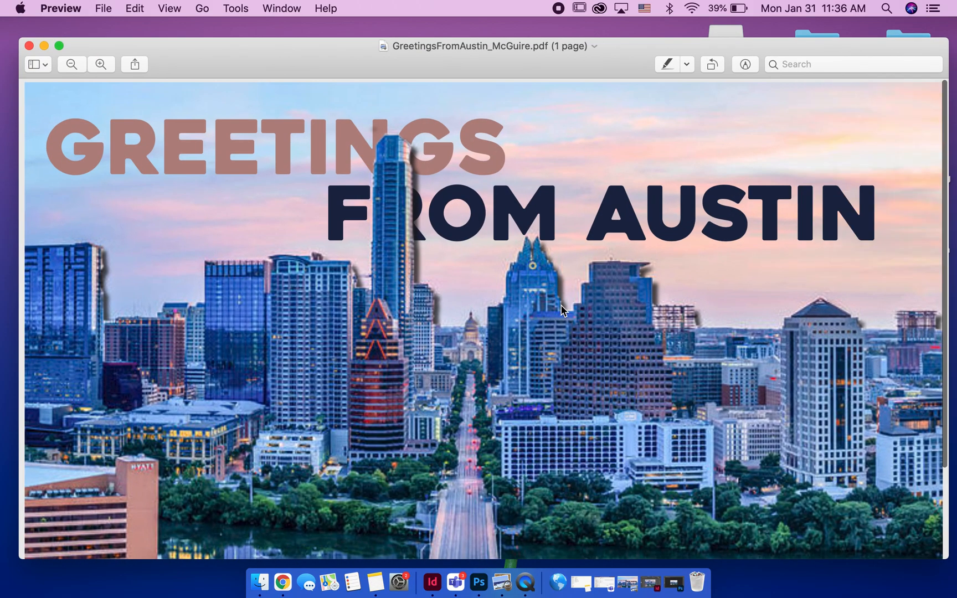
scroll(561, 310, "down", 5)
scroll(562, 310, "up", 5)
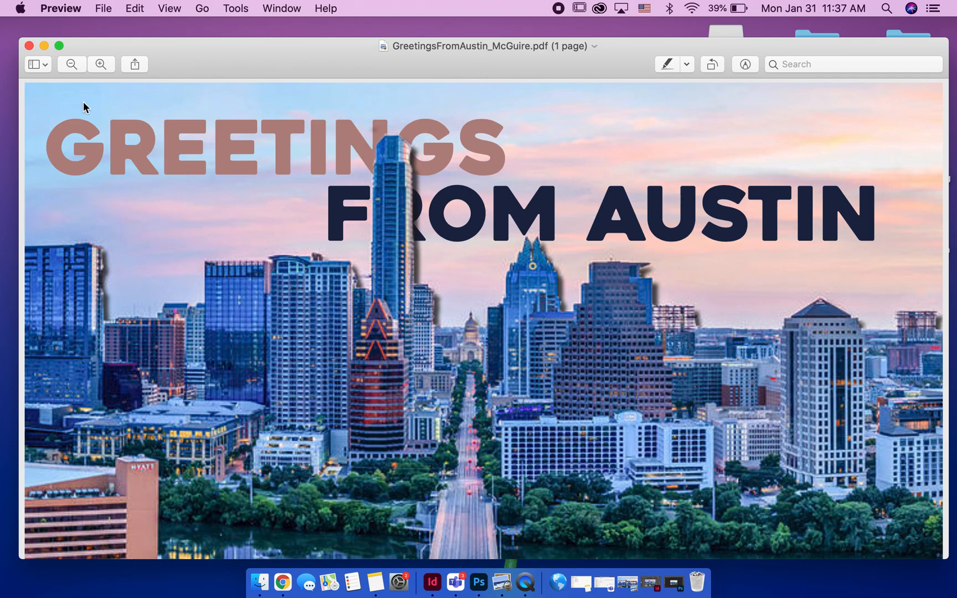
left_click(30, 46)
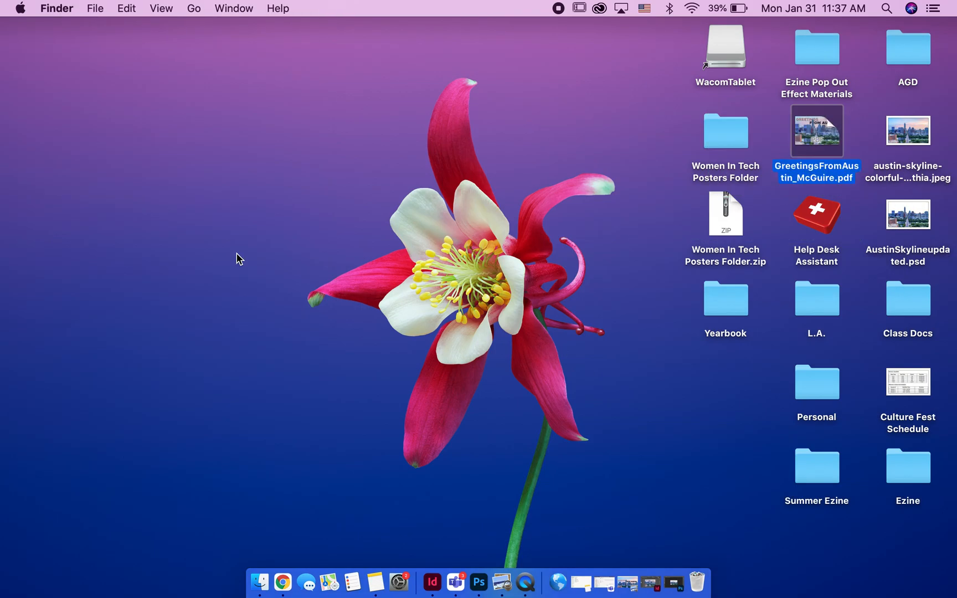